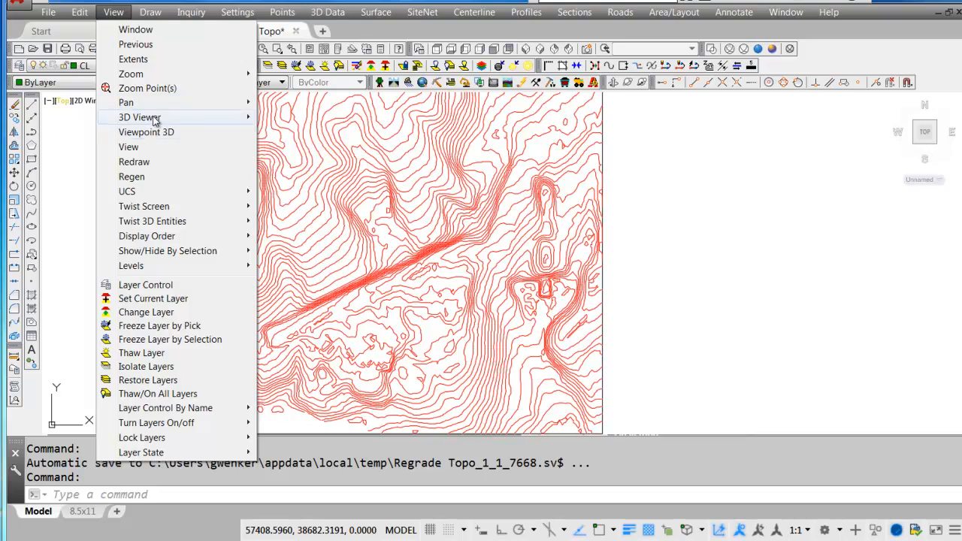
# Examine the terrain of Regrade Topo.grd in the surface 3D viewer from several angles, and exit the viewer.
pyautogui.click(309, 138)
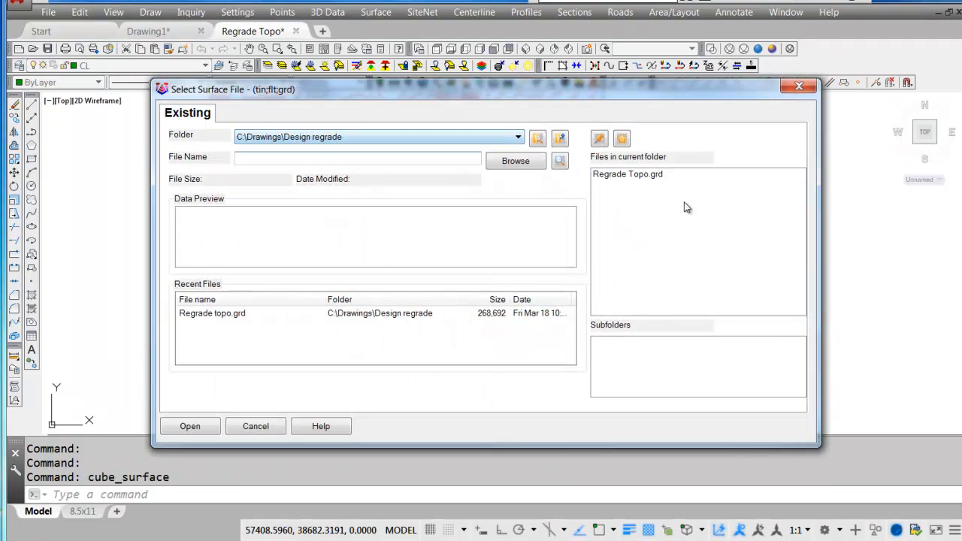
pyautogui.doubleClick(639, 178)
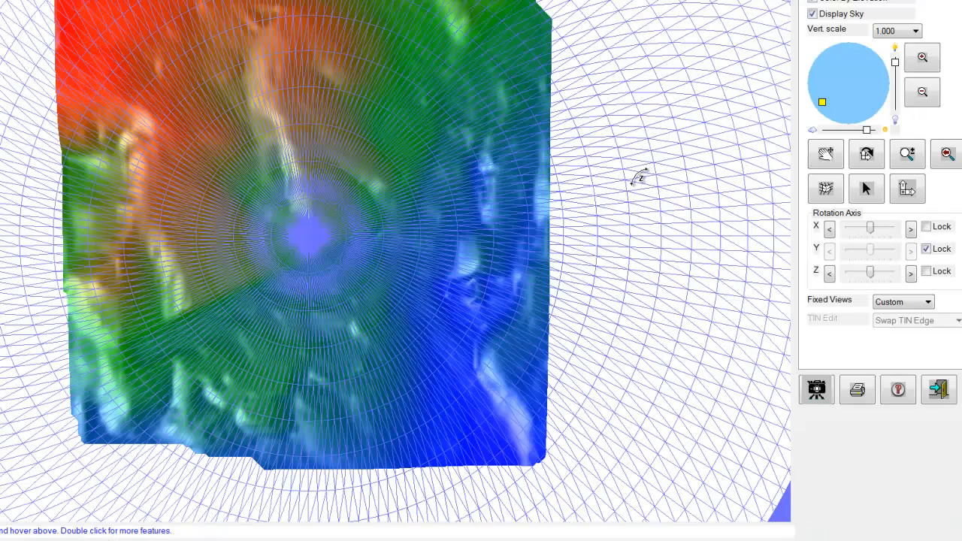
pyautogui.moveTo(345, 362); pyautogui.dragTo(323, 215)
pyautogui.scroll(4, 315, 239)
pyautogui.moveTo(352, 283); pyautogui.dragTo(368, 187)
pyautogui.moveTo(556, 380); pyautogui.dragTo(393, 248)
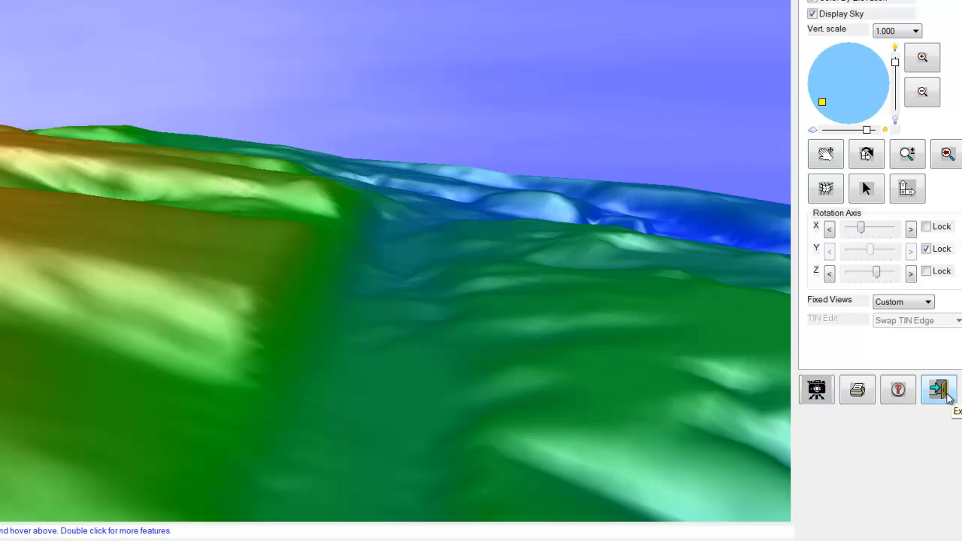
pyautogui.click(946, 397)
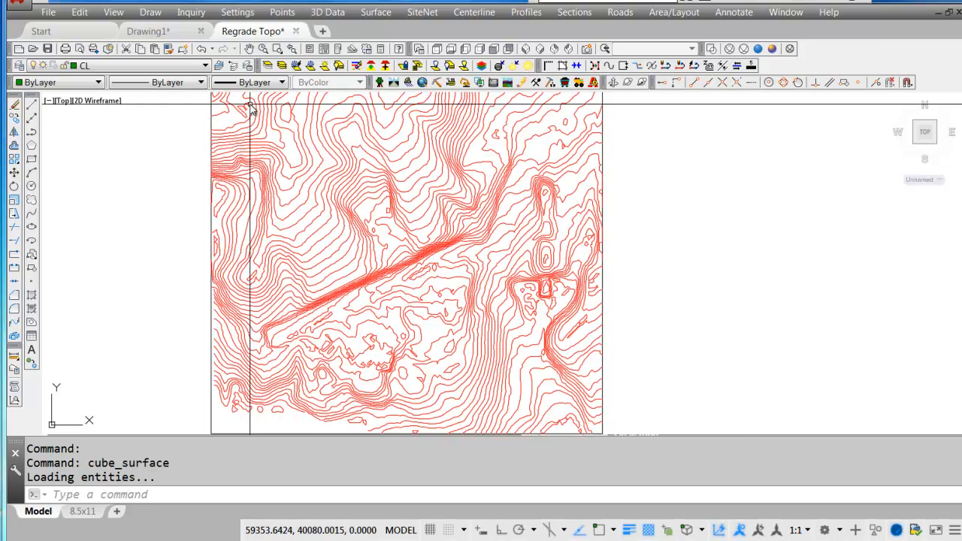
# Draw a straight polyline about 1950 units long from southwest to northeast along the foot of the steep slope.
pyautogui.write('pl')
pyautogui.press('Return')
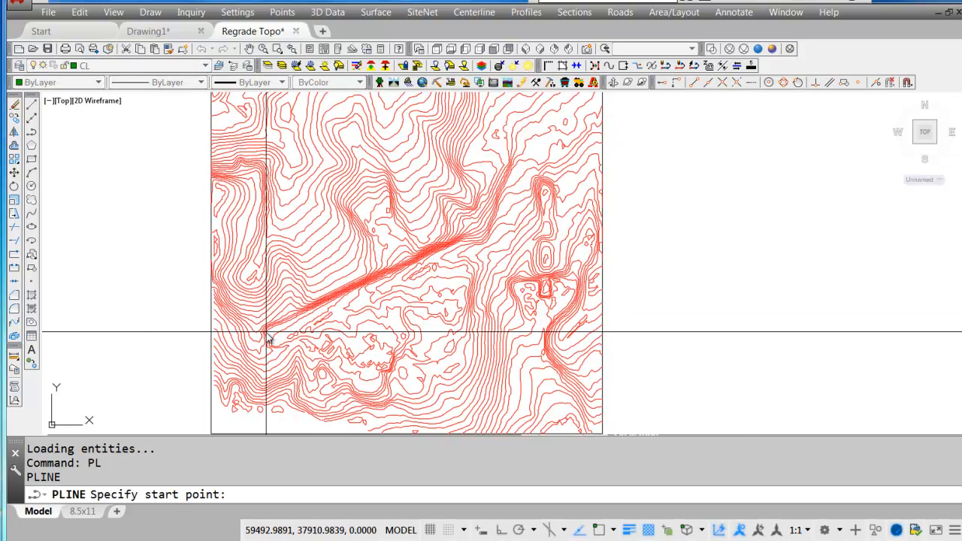
pyautogui.click(268, 329)
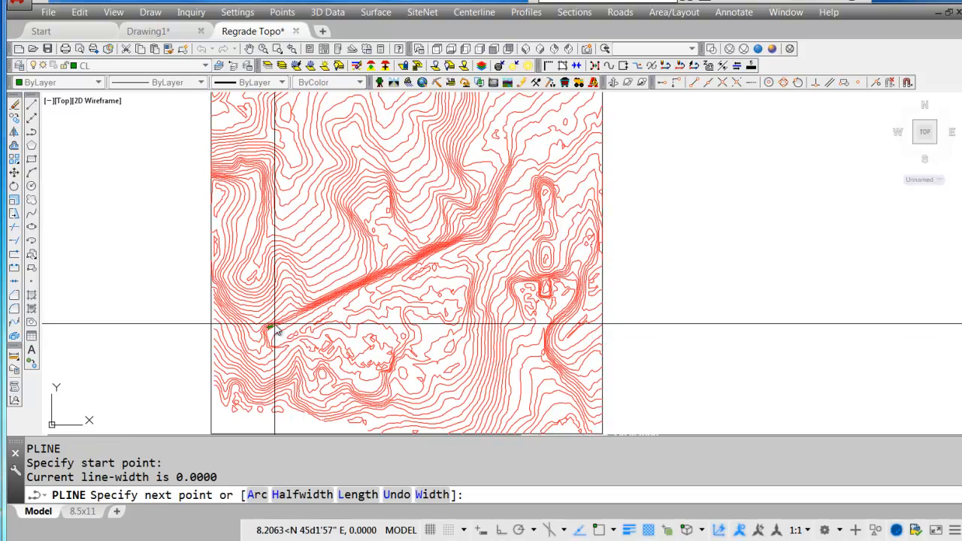
pyautogui.click(458, 242)
pyautogui.press('Return')
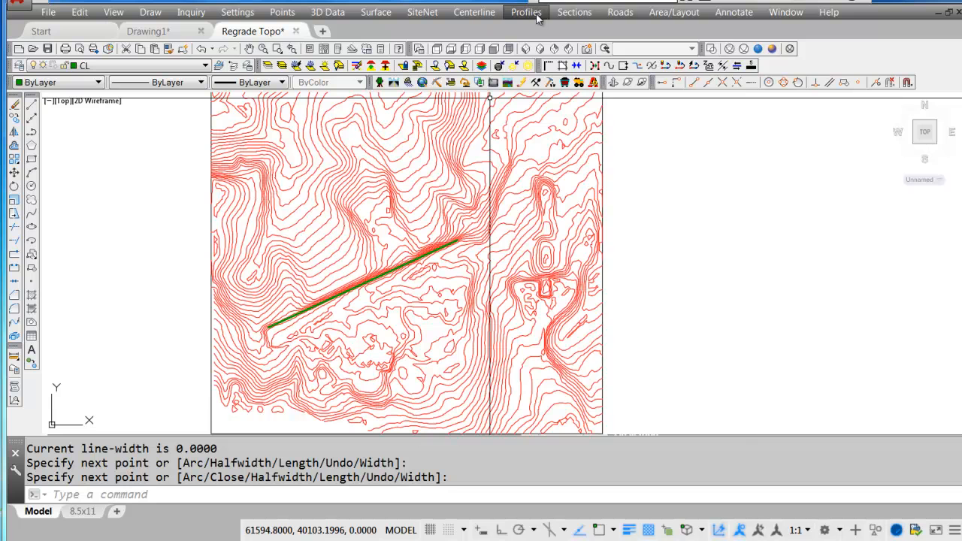
# Create the section alignment file Regrade Topo.mxs with the new polyline as centerline and a beginning station of 0.00.
pyautogui.click(580, 15)
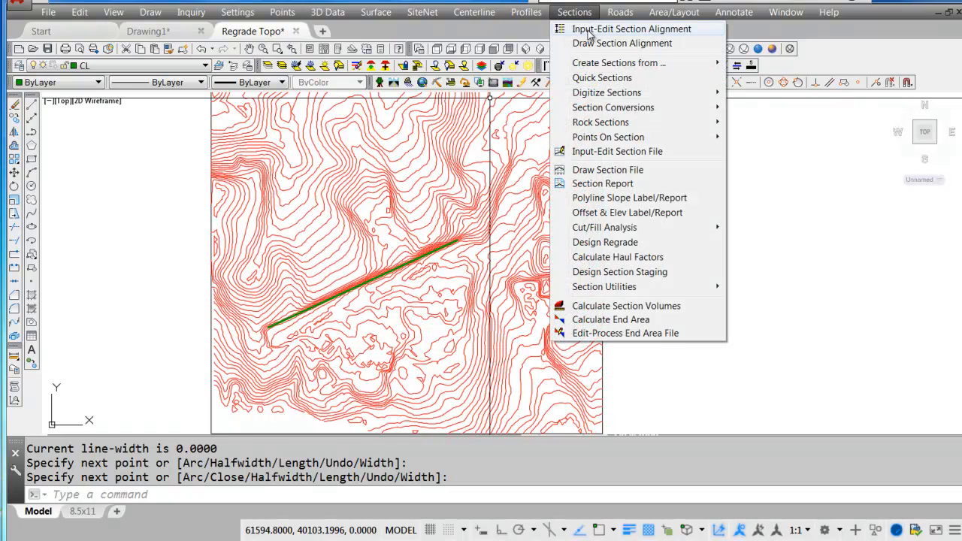
pyautogui.click(649, 32)
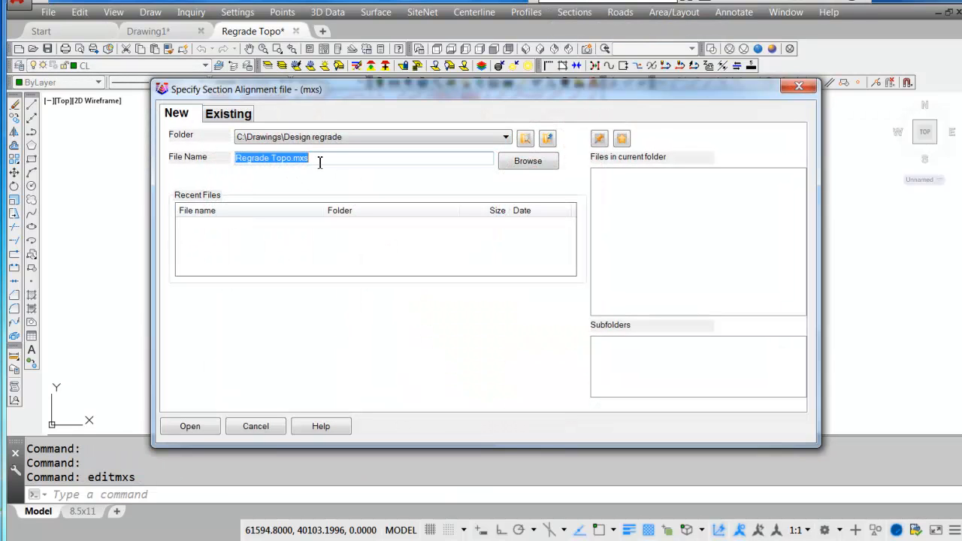
pyautogui.click(190, 427)
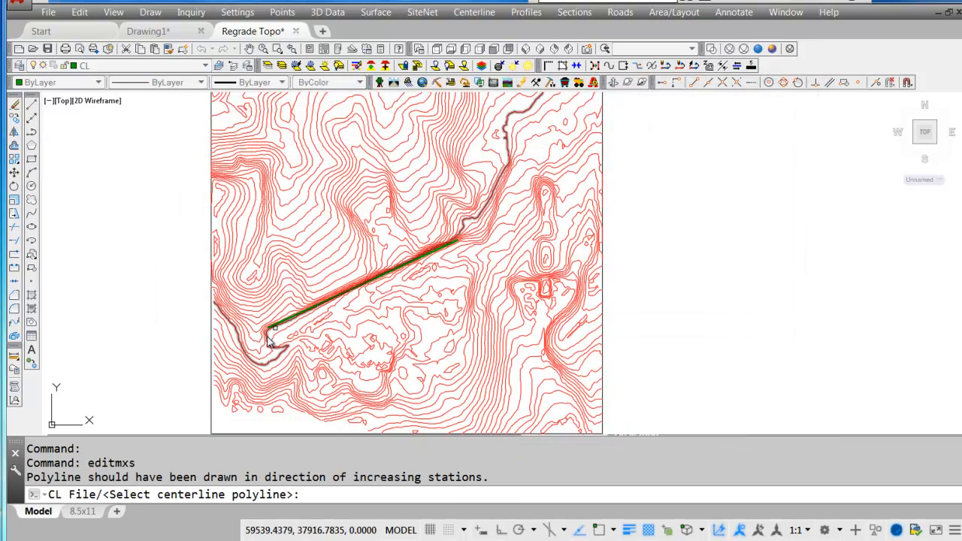
pyautogui.click(293, 316)
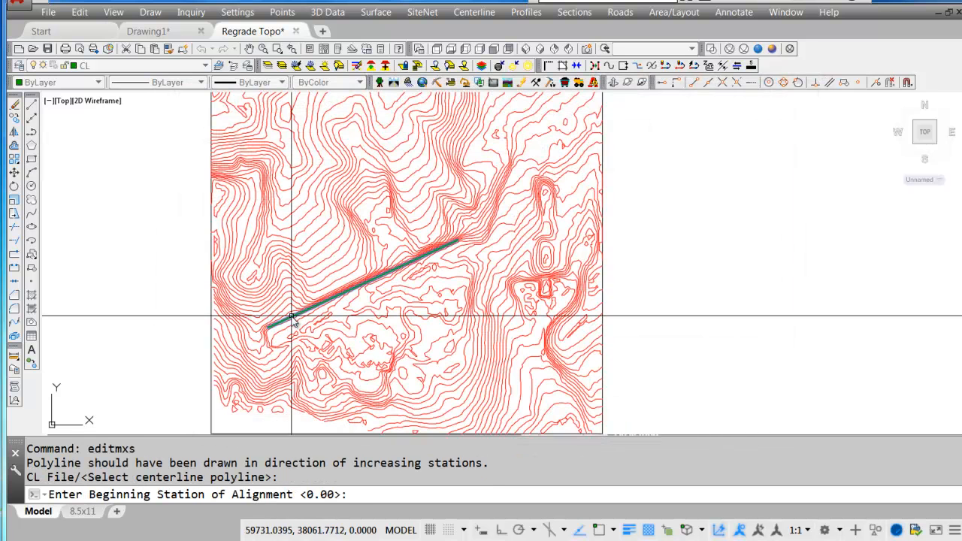
pyautogui.press('Return')
# Set the station interval and the left and right offsets to 500, and save the section alignment.
pyautogui.doubleClick(576, 117)
pyautogui.click(580, 135)
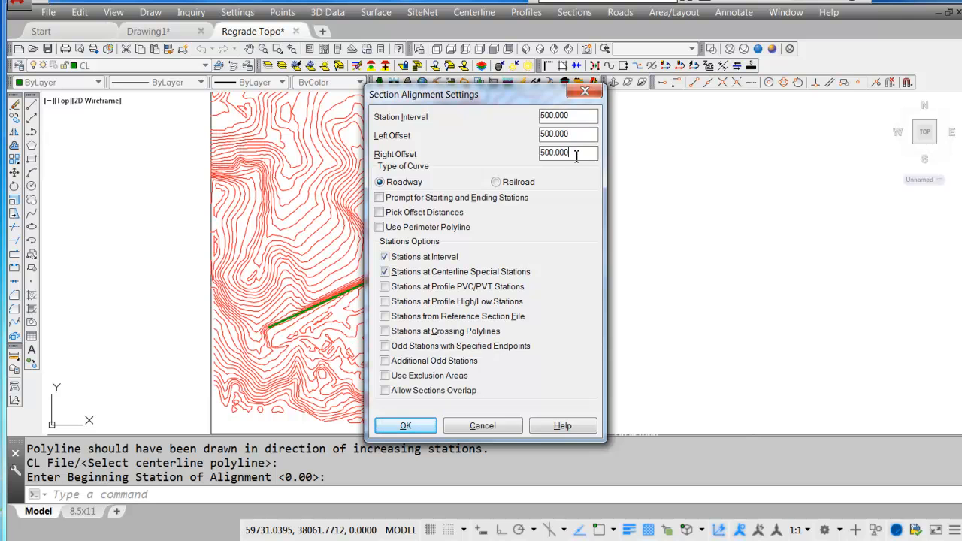
pyautogui.click(406, 426)
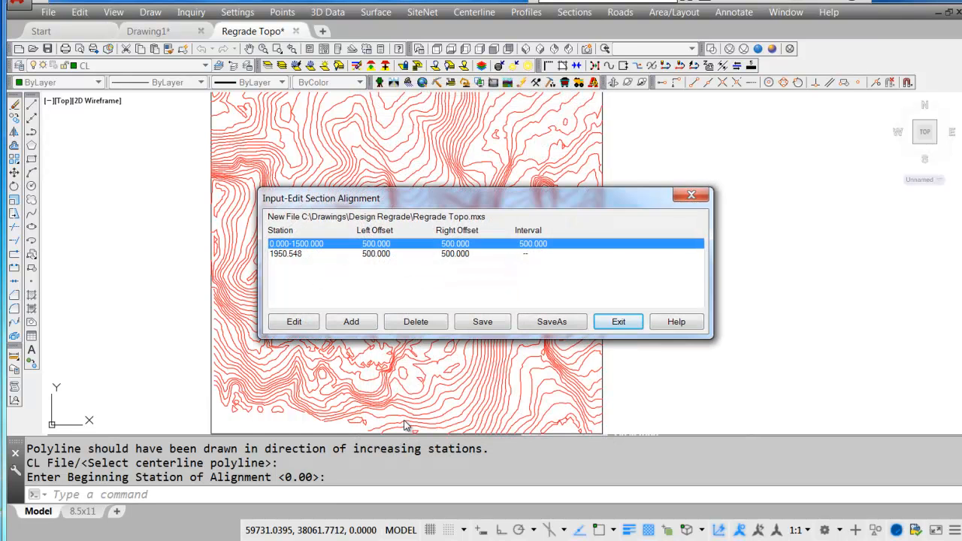
pyautogui.click(618, 322)
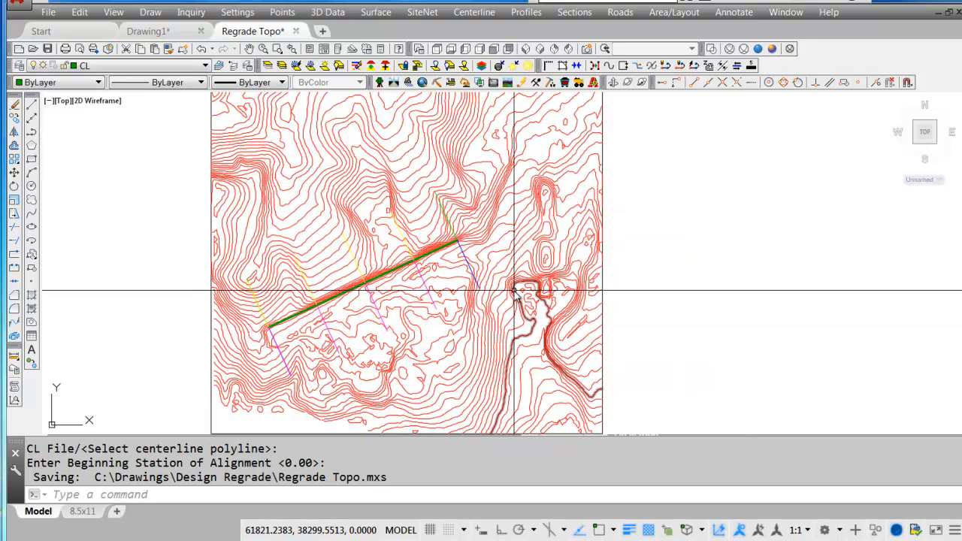
# Create sections from the Regrade Topo.grd surface along the Regrade Topo.mxs alignment and save them as section file Existing Topo.
pyautogui.click(575, 13)
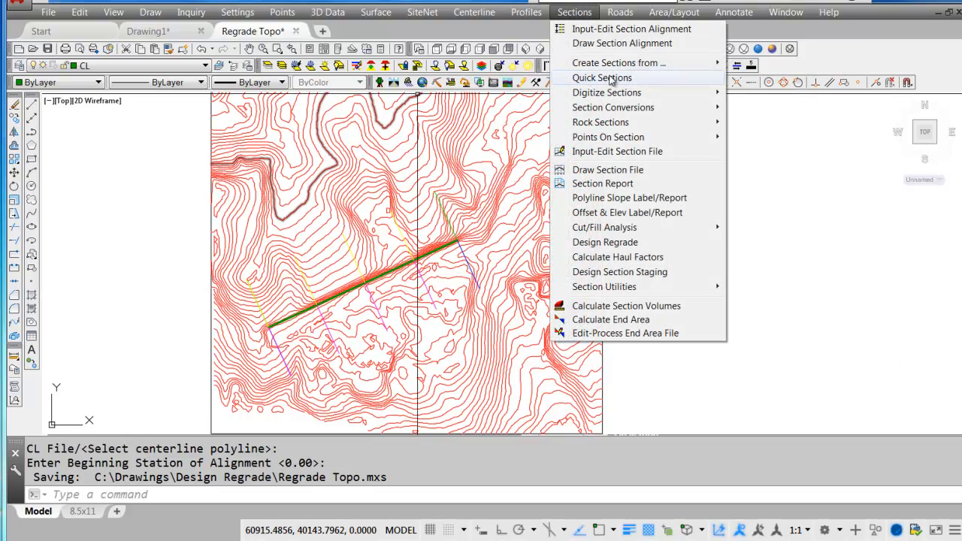
pyautogui.moveTo(615, 66)
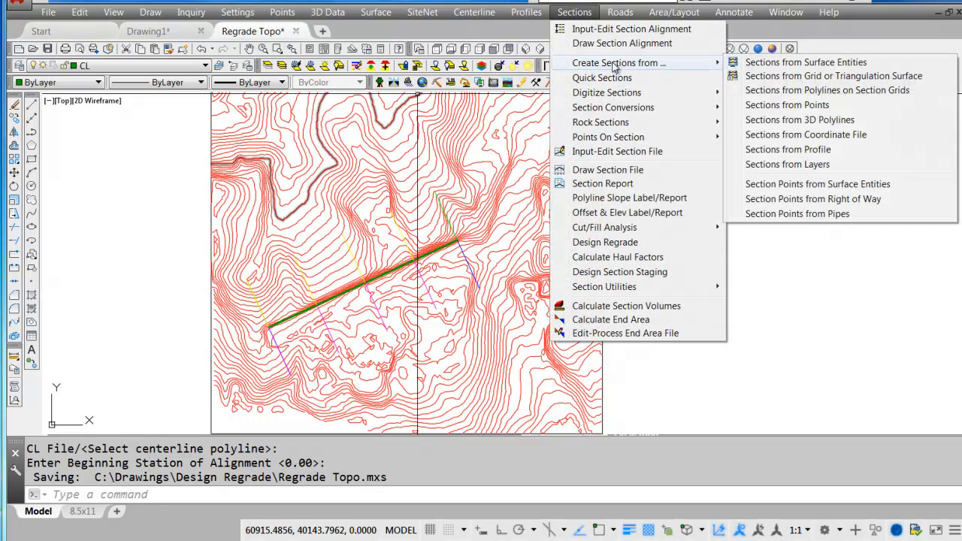
pyautogui.click(836, 77)
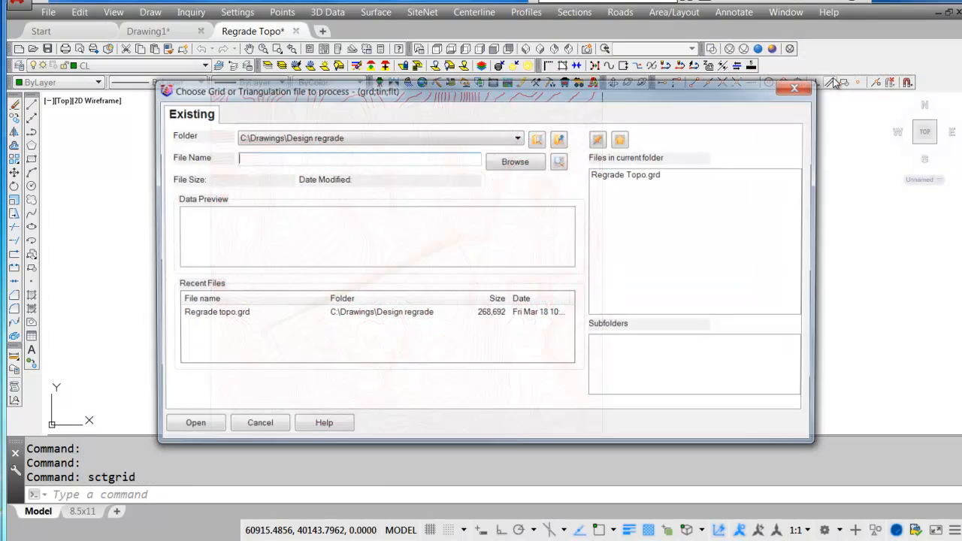
pyautogui.doubleClick(621, 175)
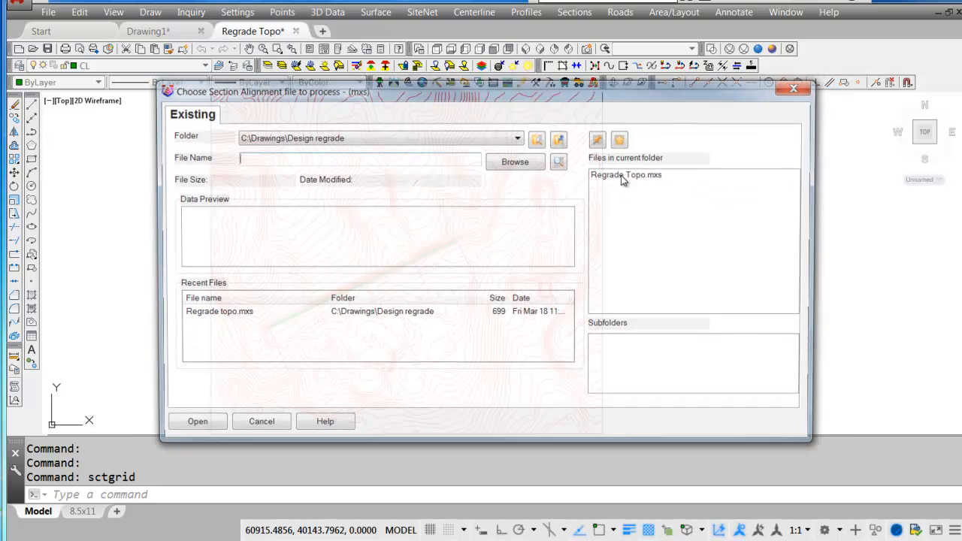
pyautogui.click(638, 175)
pyautogui.click(189, 428)
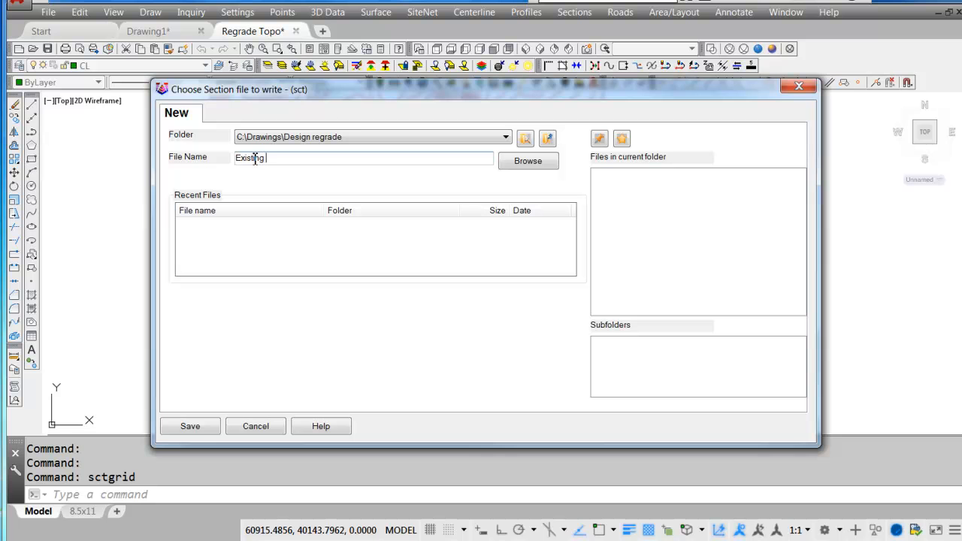
pyautogui.click(180, 424)
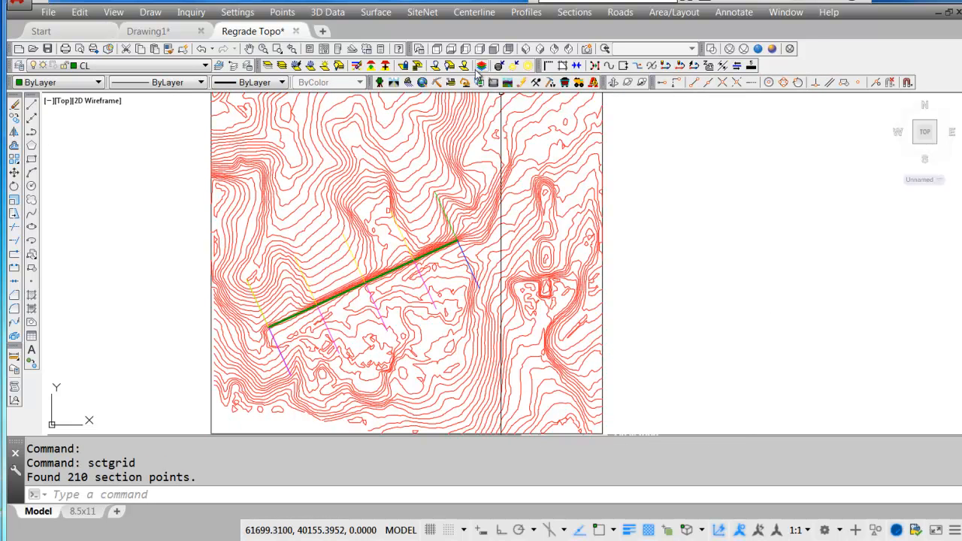
# Start drawing a section file with Existing Topo.sct as the first file on the EXISTING layer.
pyautogui.click(574, 12)
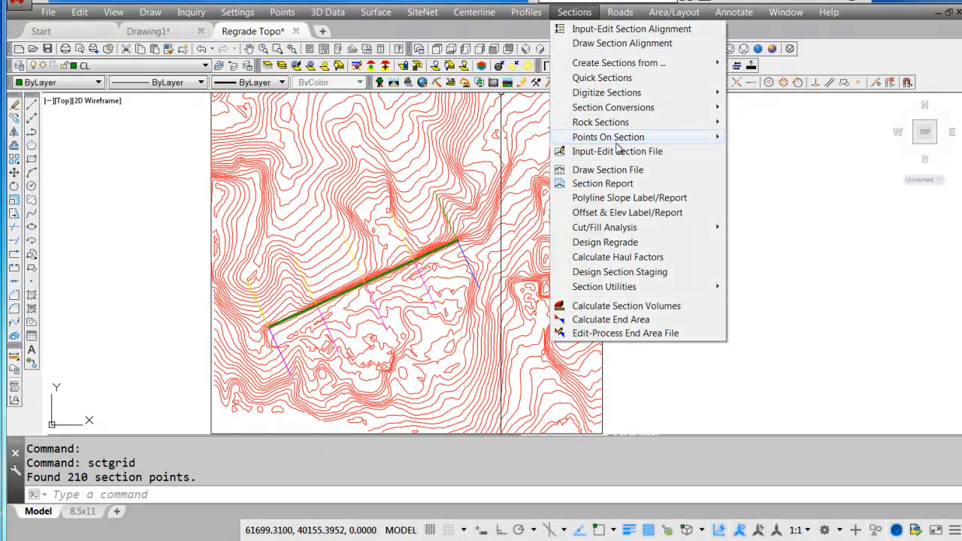
pyautogui.click(621, 172)
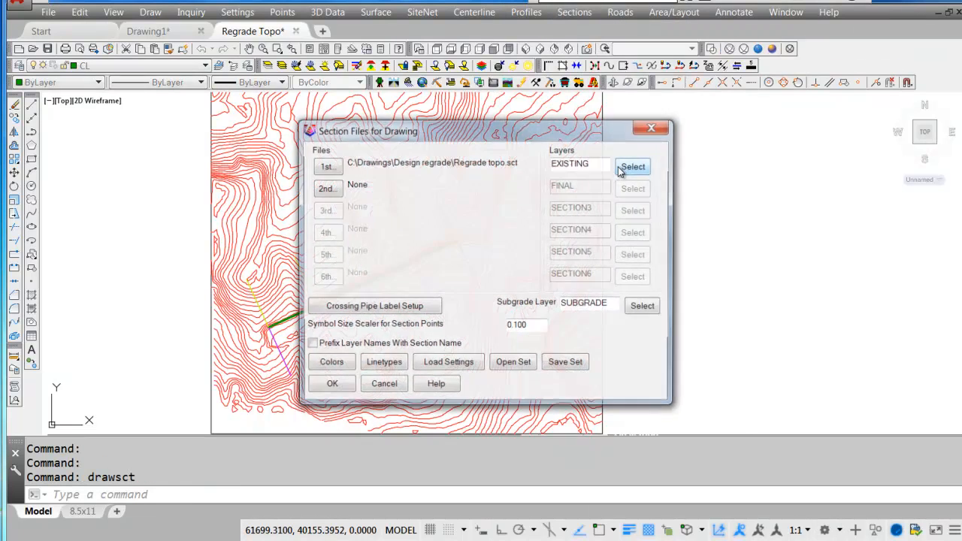
pyautogui.click(325, 166)
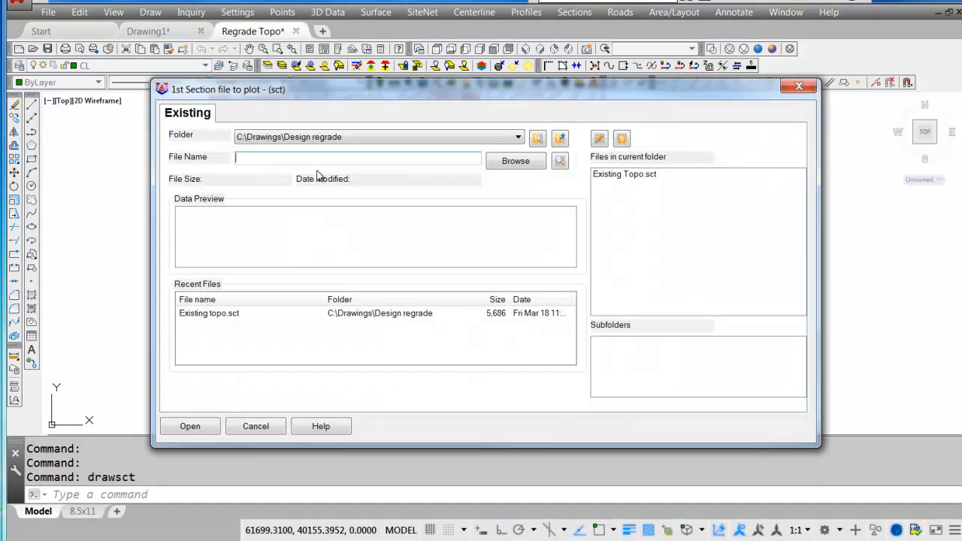
pyautogui.doubleClick(627, 175)
pyautogui.click(329, 386)
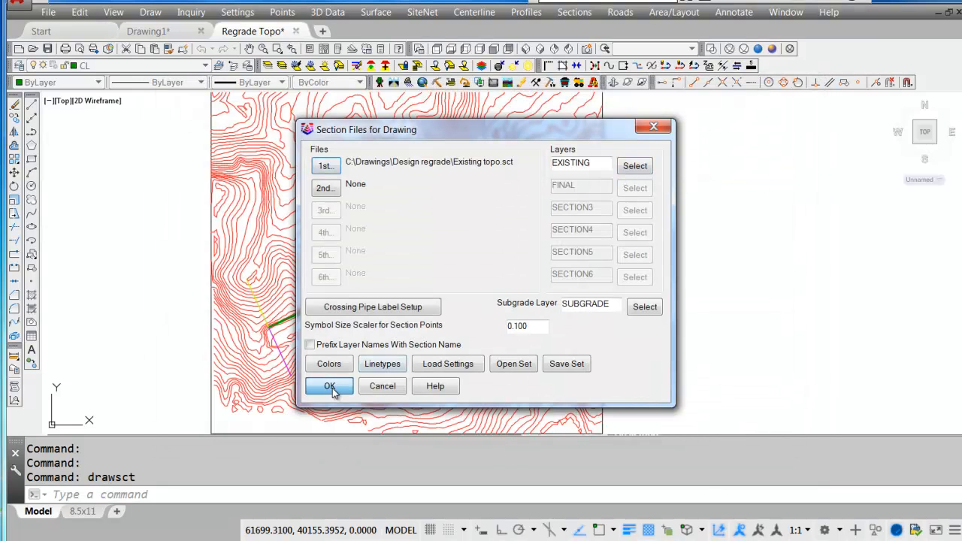
# Scan the section file for defaults and draw all sections as a vertical stack east of the contour map, without fitting each vertical grid.
pyautogui.click(312, 120)
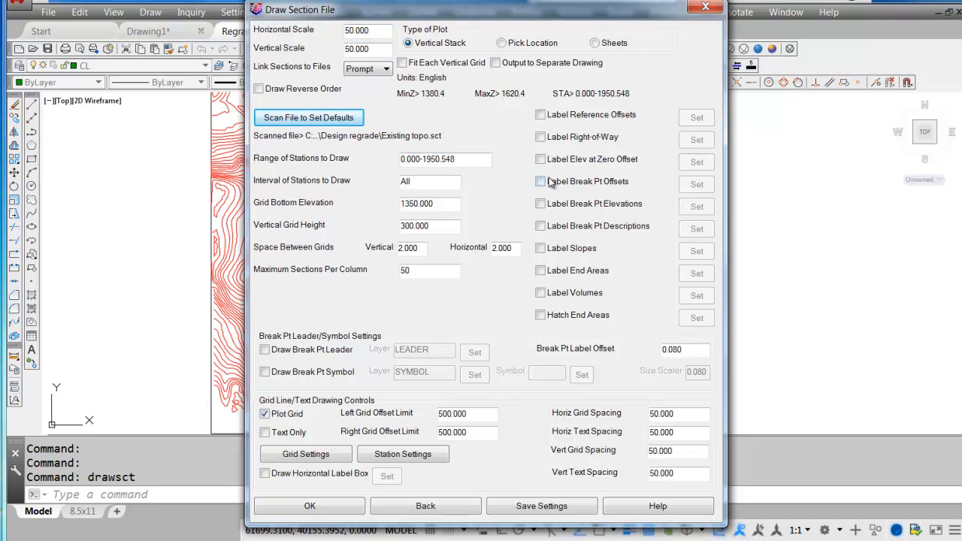
pyautogui.moveTo(441, 203); pyautogui.dragTo(390, 206)
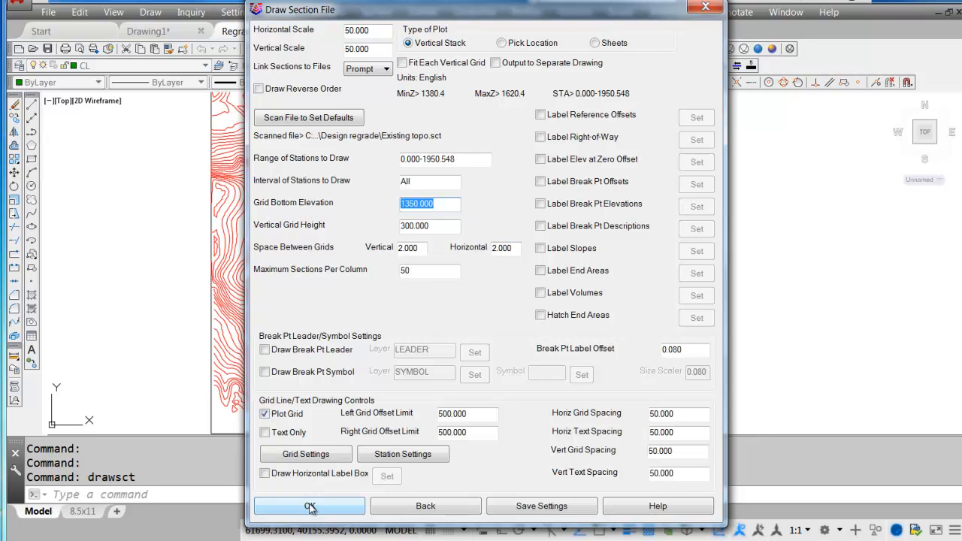
pyautogui.click(426, 67)
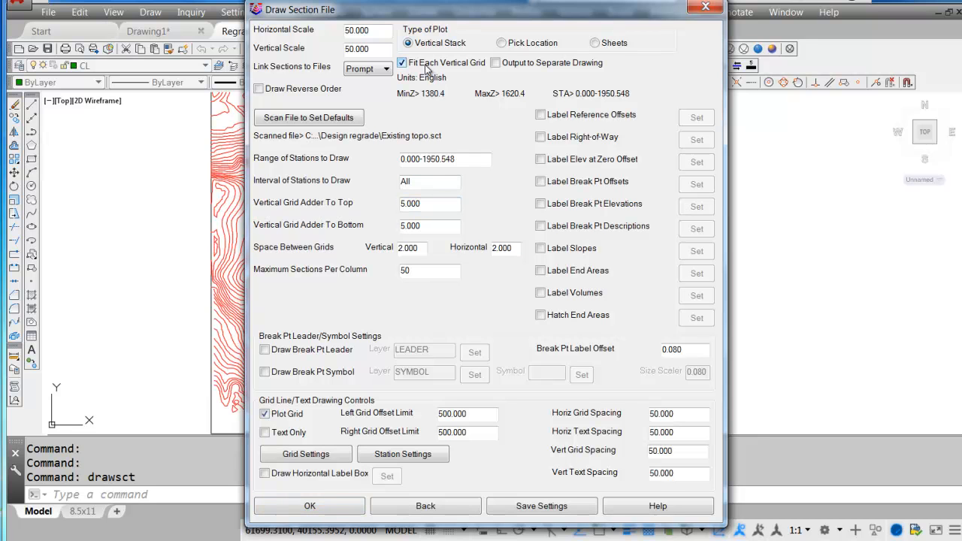
pyautogui.click(419, 66)
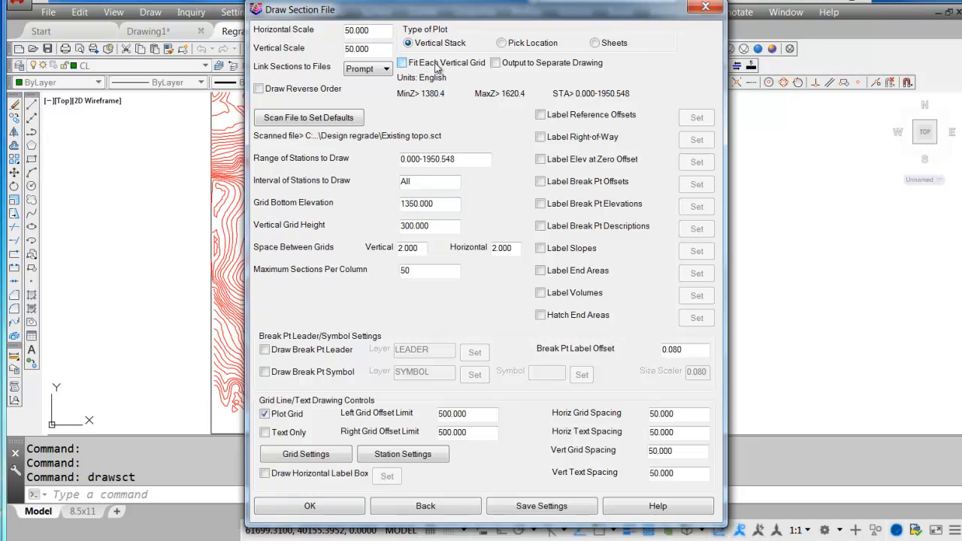
pyautogui.click(452, 205)
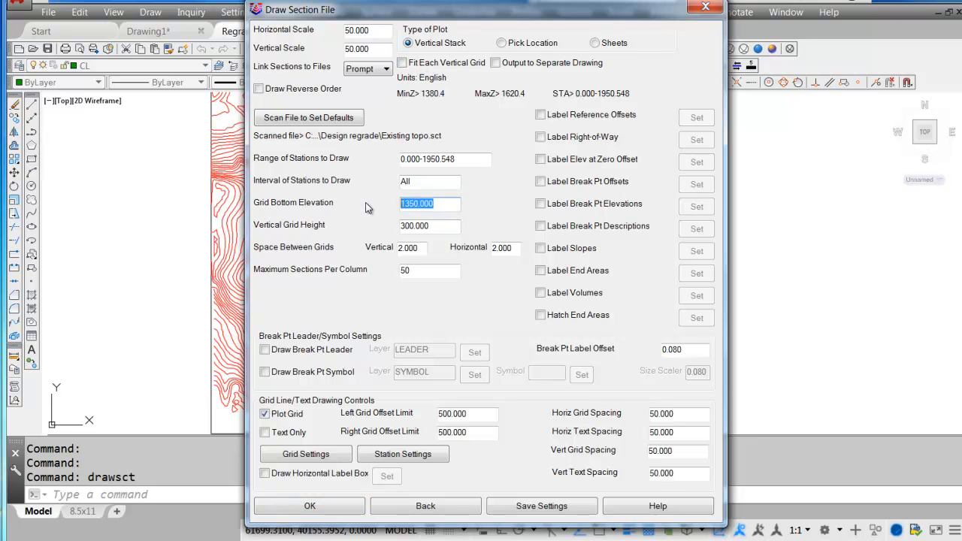
pyautogui.click(319, 510)
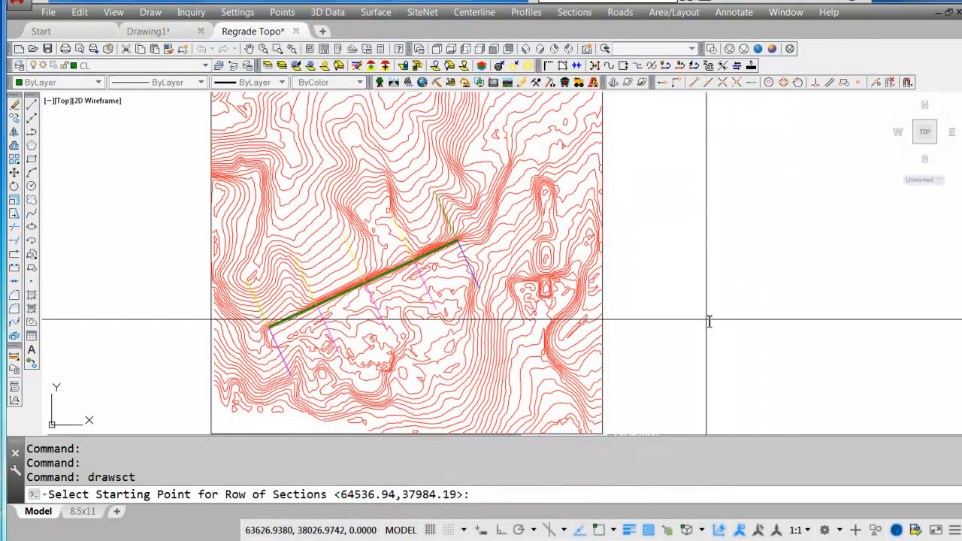
pyautogui.click(733, 323)
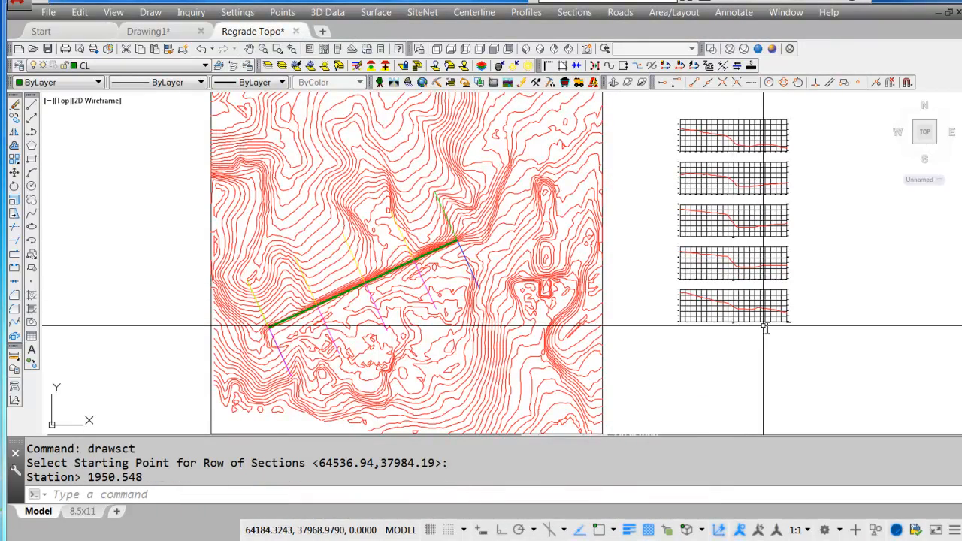
pyautogui.moveTo(766, 326); pyautogui.dragTo(579, 379, button='middle')
pyautogui.scroll(4, 573, 373)
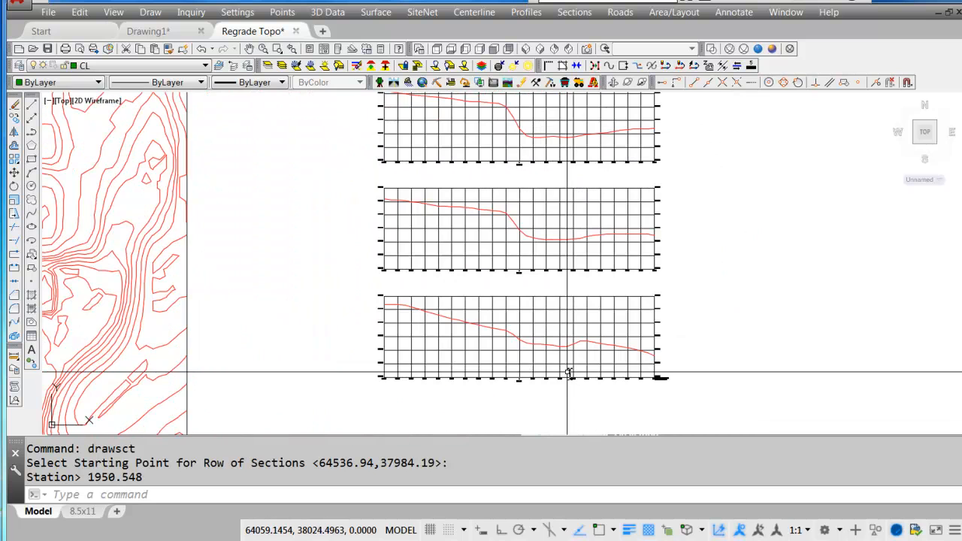
# Start a Design Regrade and set the grid starting elevation to 1350.
pyautogui.click(535, 12)
pyautogui.moveTo(569, 15)
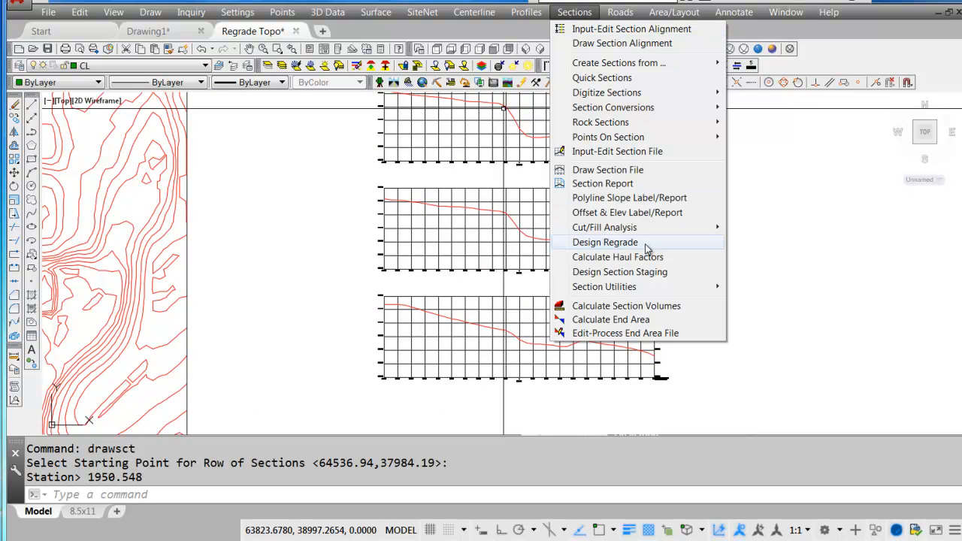
pyautogui.click(640, 243)
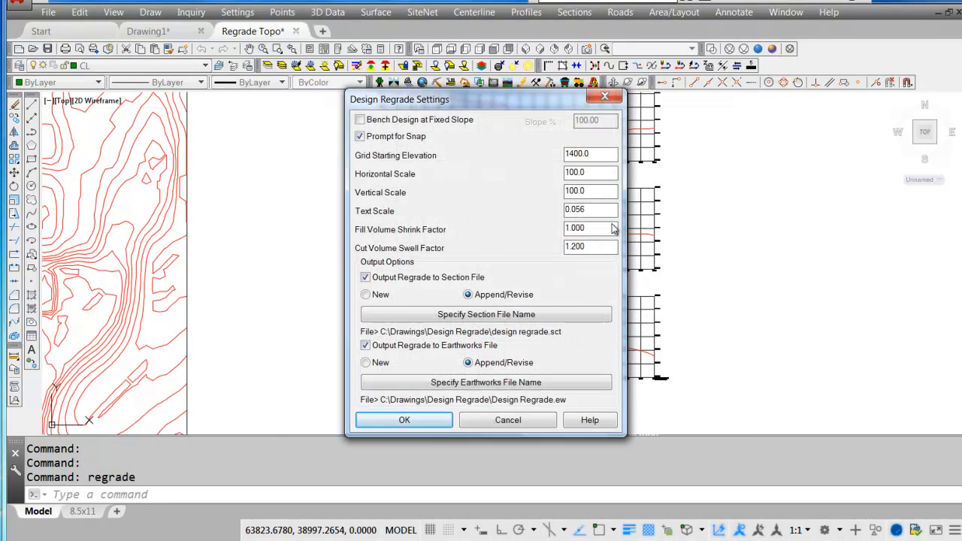
pyautogui.moveTo(495, 97); pyautogui.dragTo(424, 97)
pyautogui.doubleClick(541, 142)
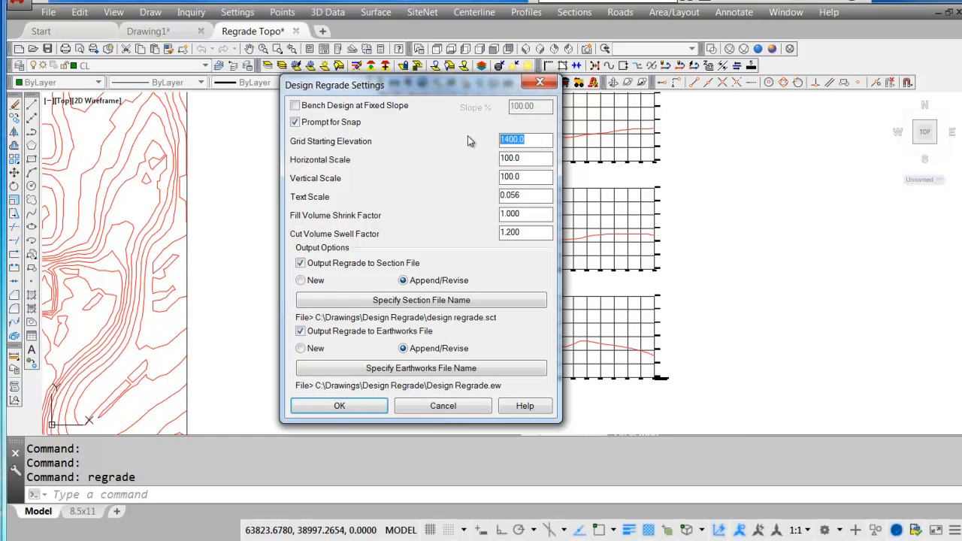
pyautogui.write('1350')
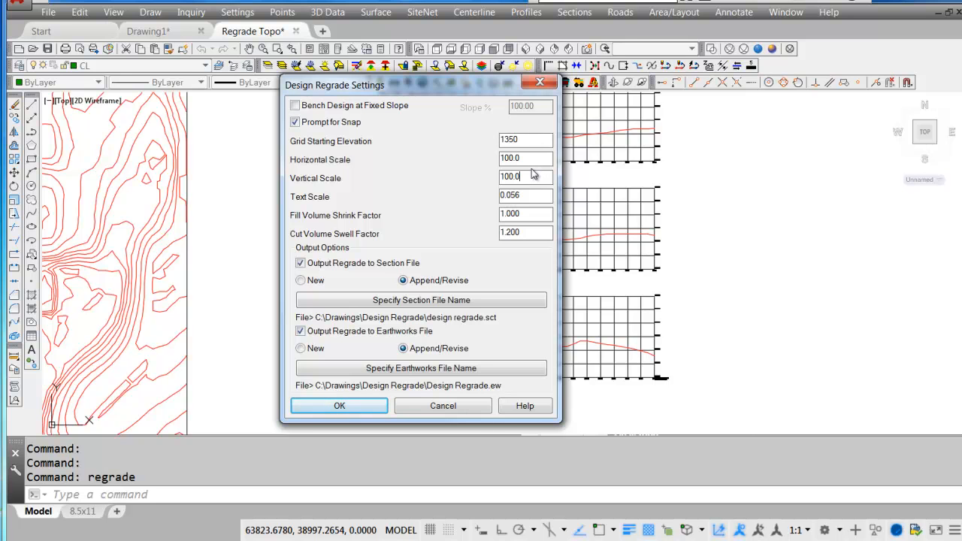
# Specify a new output section file named Regrade Output in the Design regrade folder.
pyautogui.click(398, 302)
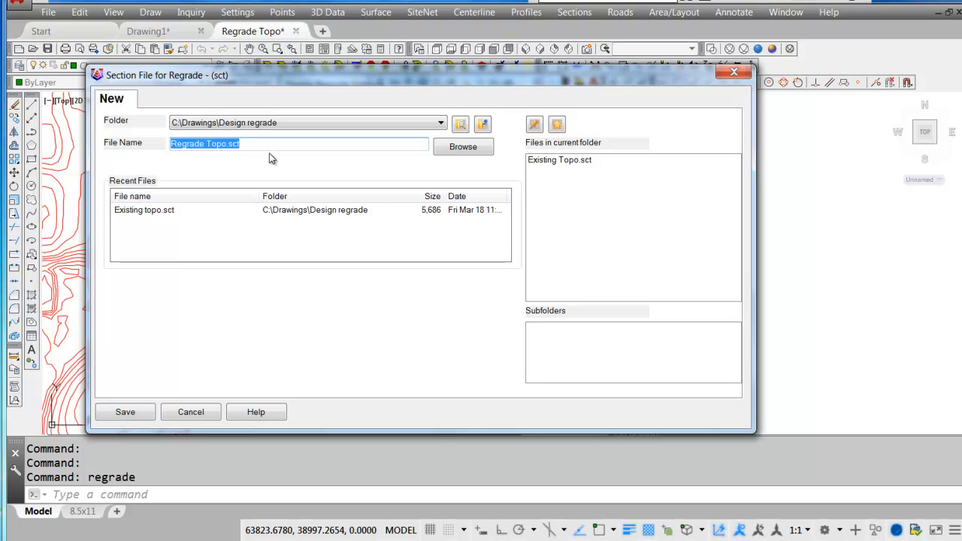
pyautogui.write('Re')
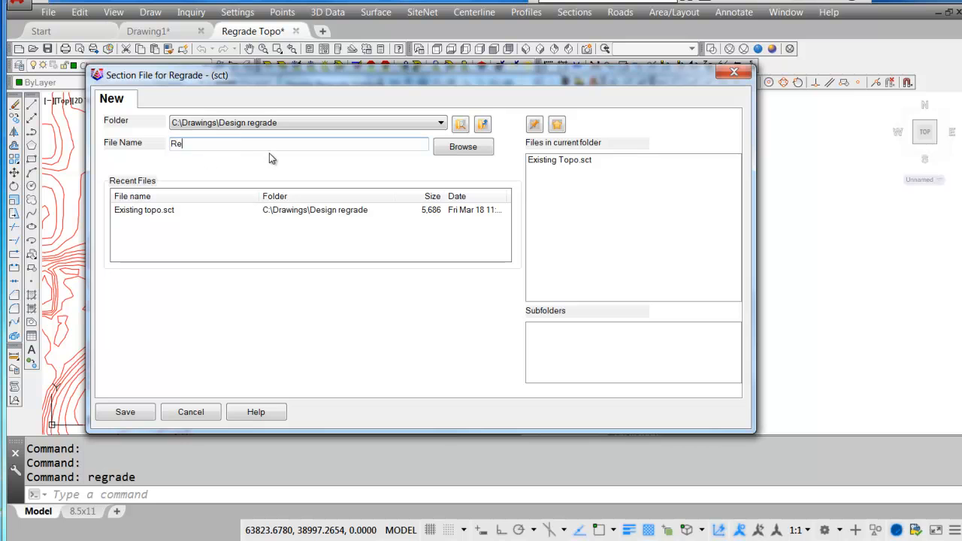
pyautogui.write('grade Output')
pyautogui.click(126, 414)
# Specify a new output earthworks file named Regrade Output and accept the regrade settings.
pyautogui.click(325, 349)
pyautogui.click(363, 368)
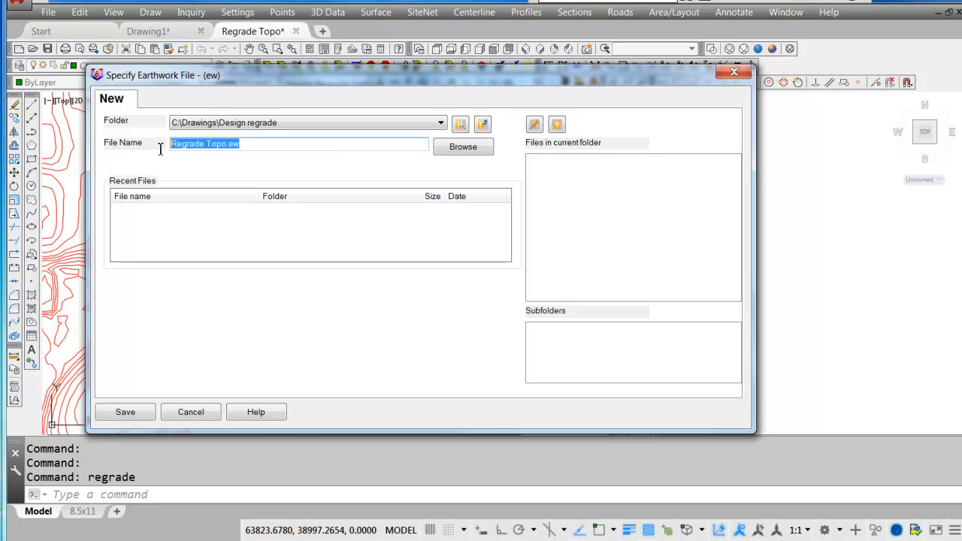
pyautogui.moveTo(263, 146); pyautogui.dragTo(211, 148)
pyautogui.write('Output')
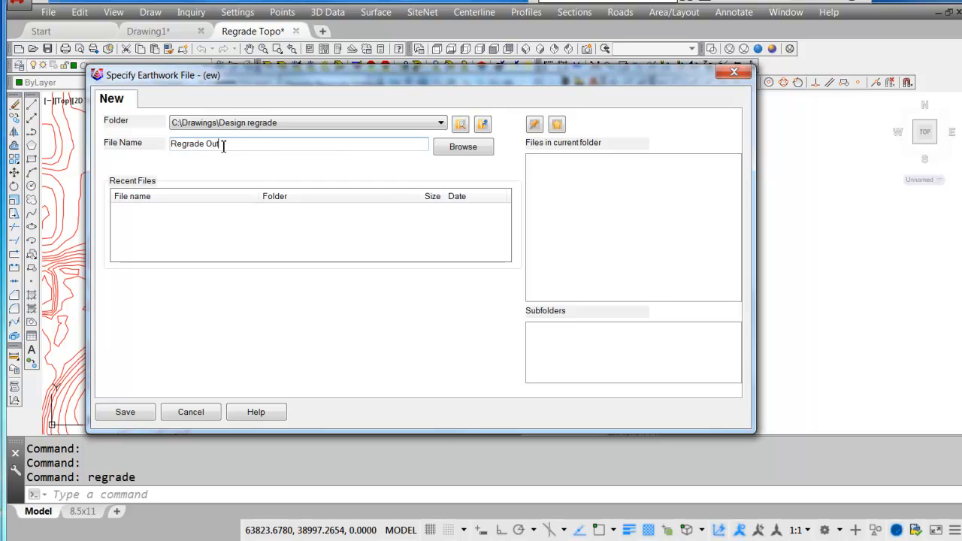
pyautogui.click(142, 413)
pyautogui.click(357, 412)
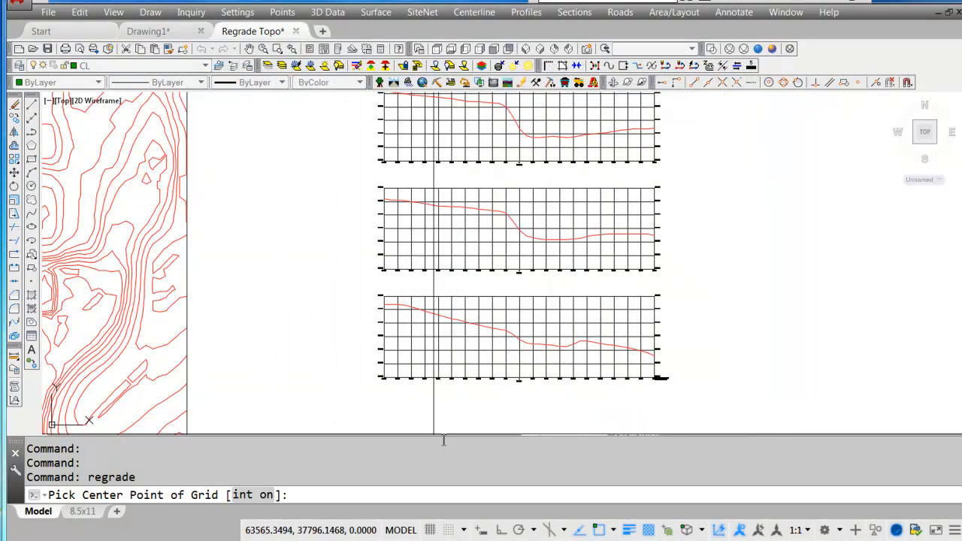
# Set the grid center at the zero-offset baseline intersection of section 0+00 and select its red existing grade polyline.
pyautogui.scroll(5, 537, 387)
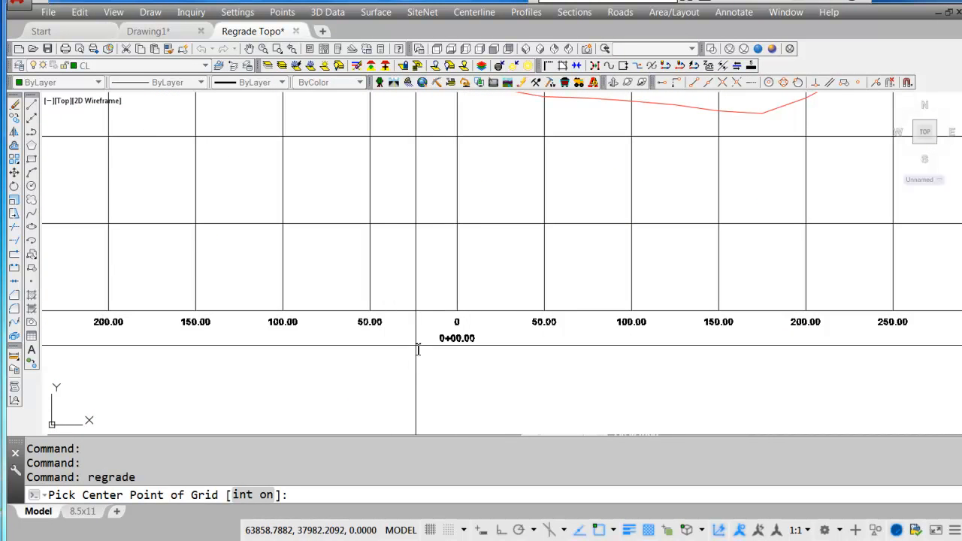
pyautogui.scroll(2, 442, 322)
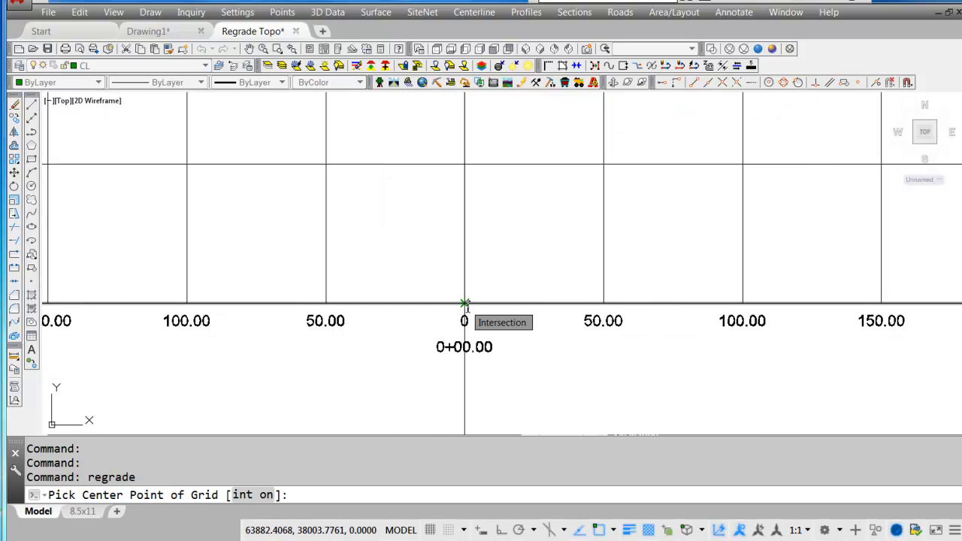
pyautogui.click(464, 304)
pyautogui.scroll(-4, 464, 305)
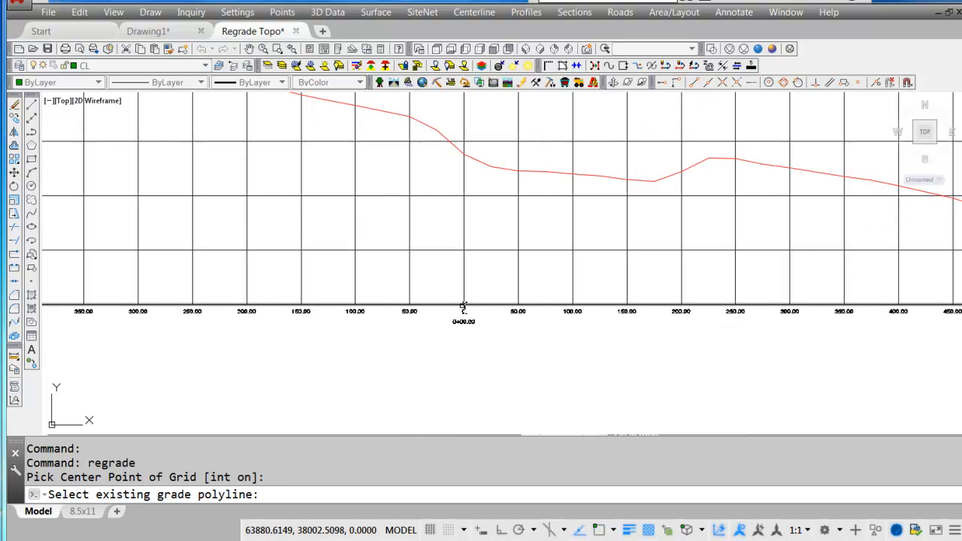
pyautogui.click(435, 130)
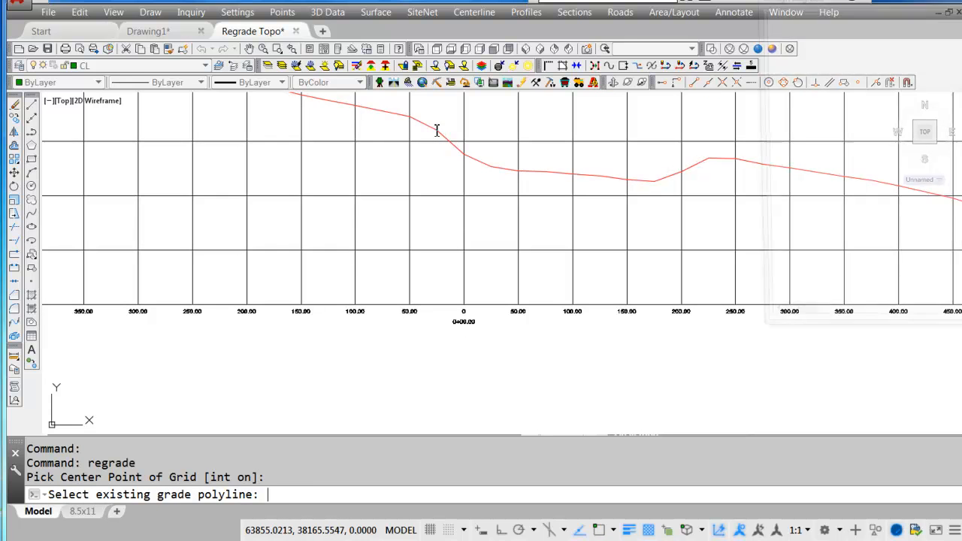
pyautogui.moveTo(433, 163); pyautogui.dragTo(406, 246, button='middle')
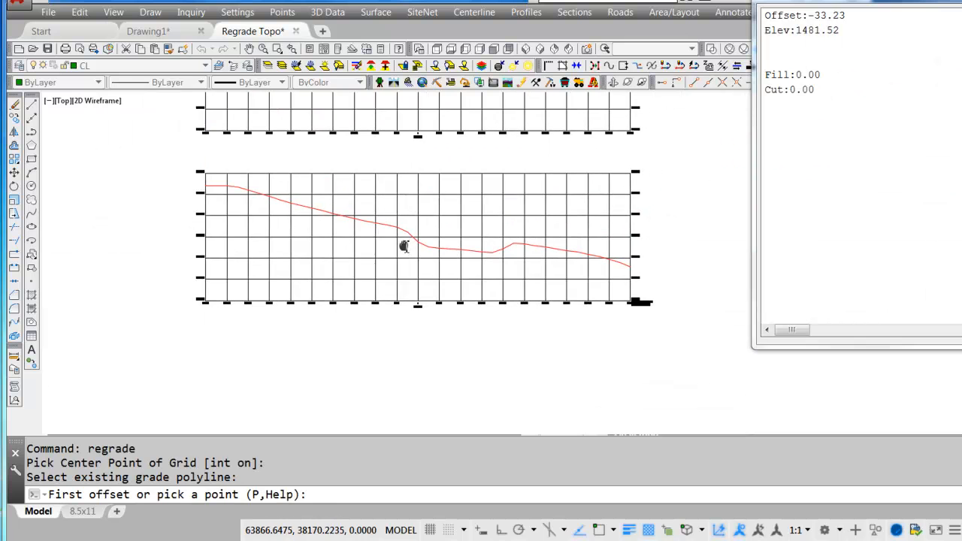
# Place the first three regrade points at about offset -355, elevation 1597; offset -192, elevation 1550; and offset -46, elevation 1498, without snap resolution.
pyautogui.click(269, 200)
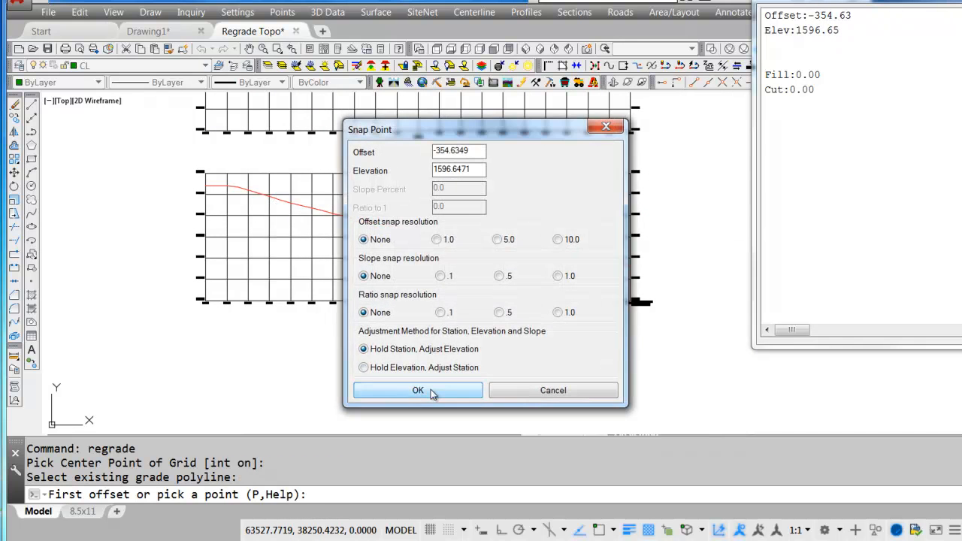
pyautogui.click(420, 390)
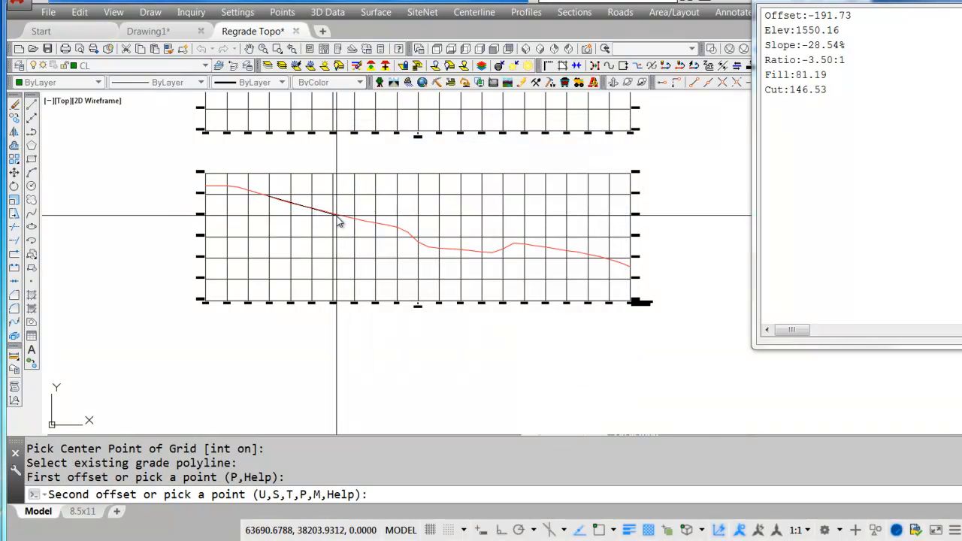
pyautogui.click(339, 218)
pyautogui.click(418, 389)
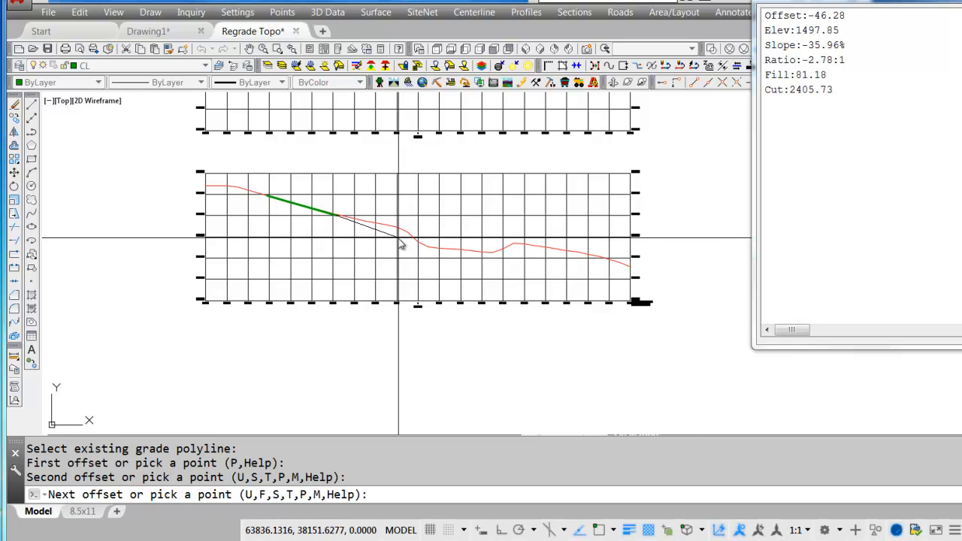
pyautogui.click(401, 245)
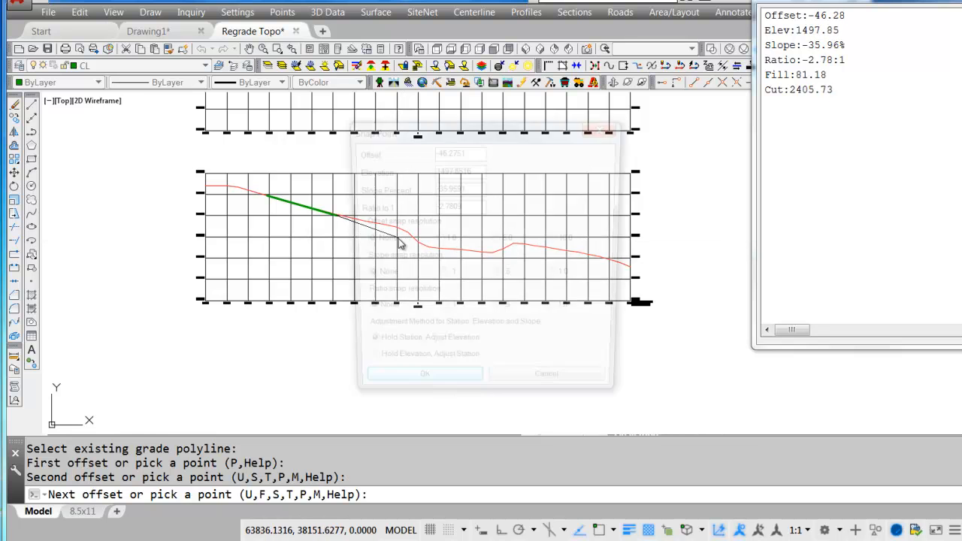
pyautogui.click(437, 399)
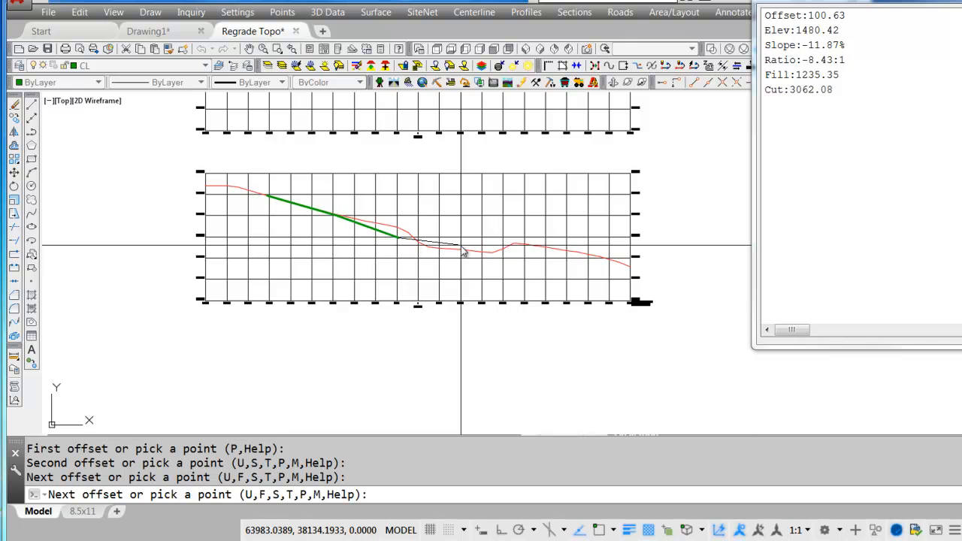
# Add three regrade points at about offset 101, elevation 1480; offset 227, elevation 1472; and offset 329, elevation 1470.
pyautogui.click(464, 252)
pyautogui.click(417, 391)
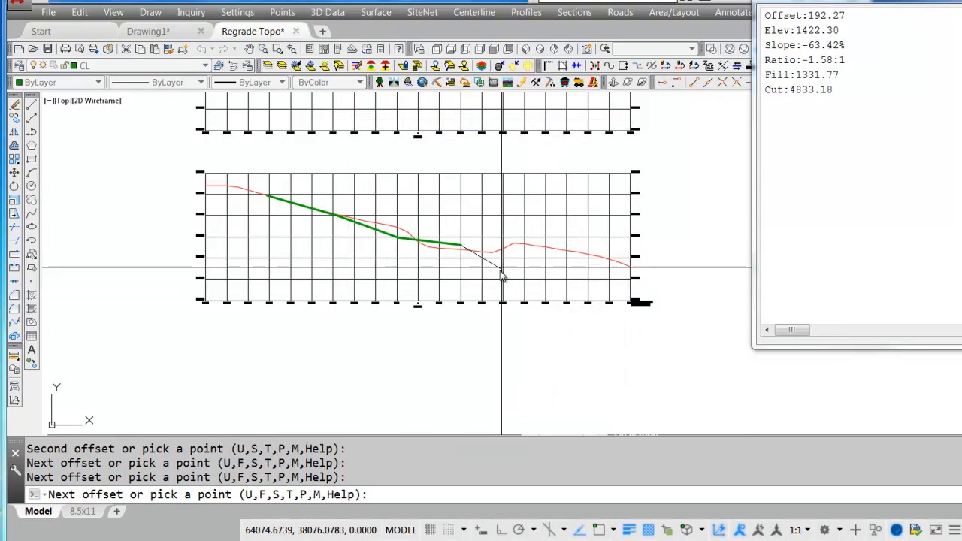
pyautogui.click(516, 253)
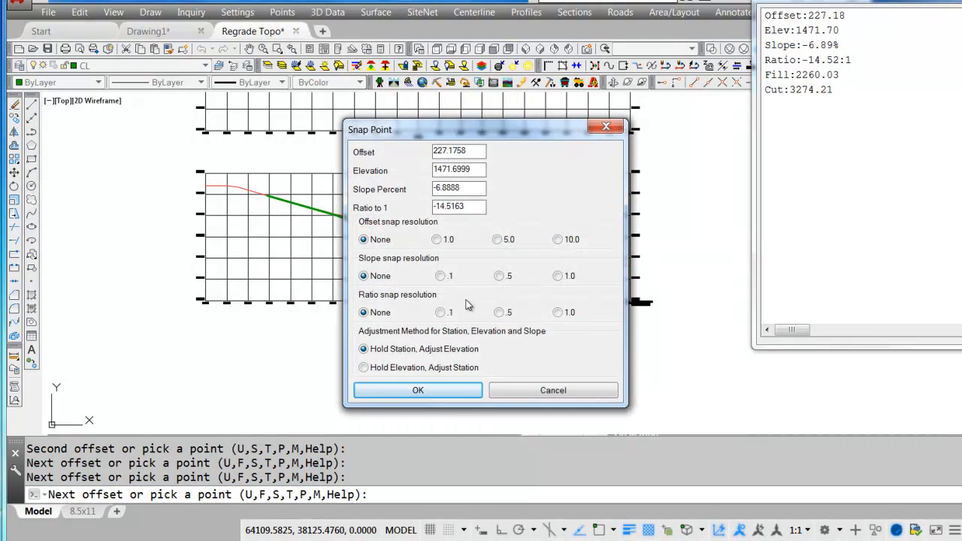
pyautogui.click(440, 392)
pyautogui.click(561, 255)
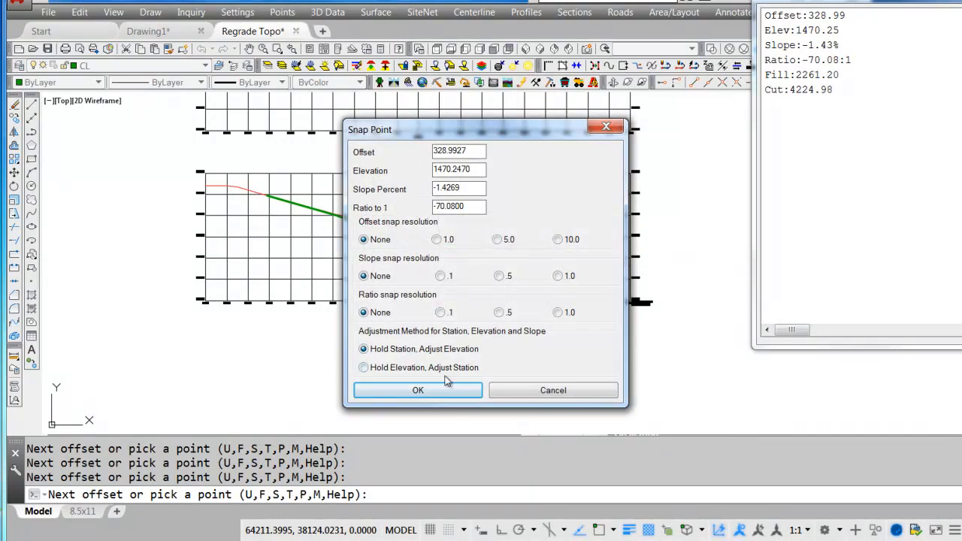
pyautogui.click(443, 389)
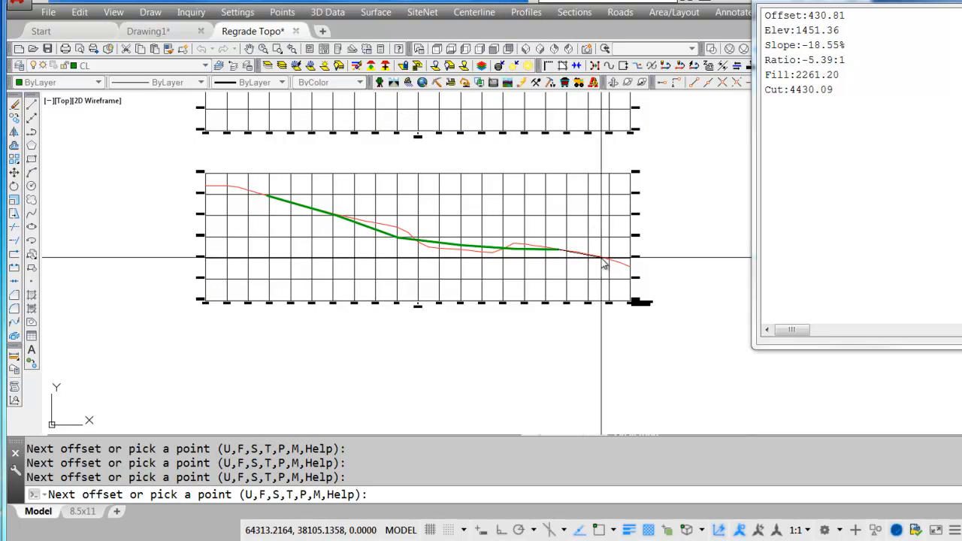
# Tie the regrade line back to the existing grade with a Nearest snap at about offset 438, elevation 1450.
pyautogui.keyDown('shift'); pyautogui.rightClick(606, 259); pyautogui.keyUp('shift')
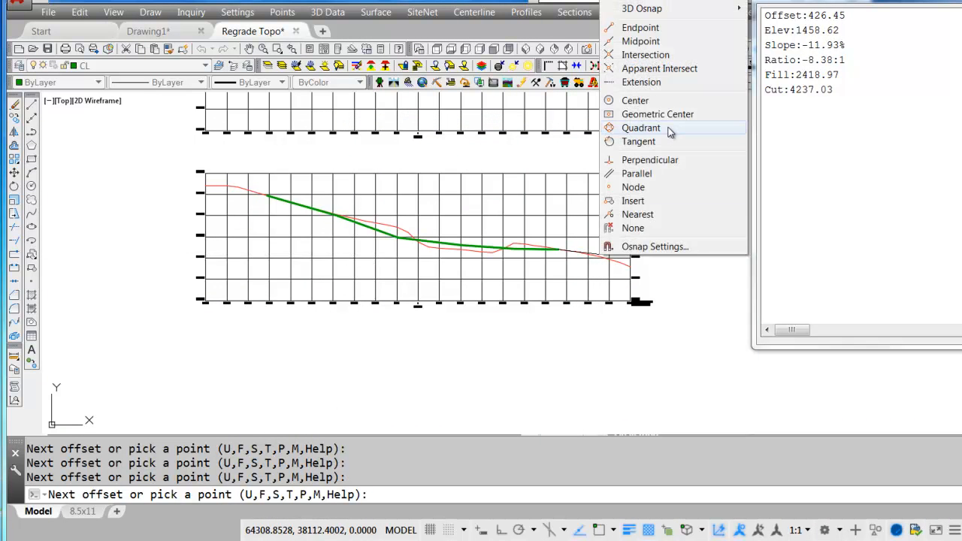
pyautogui.click(637, 214)
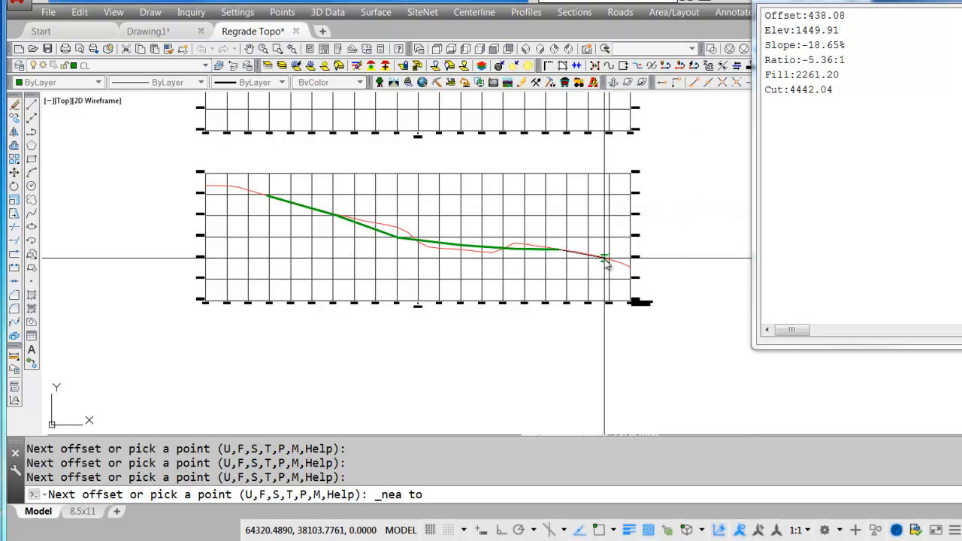
pyautogui.click(606, 263)
pyautogui.click(432, 389)
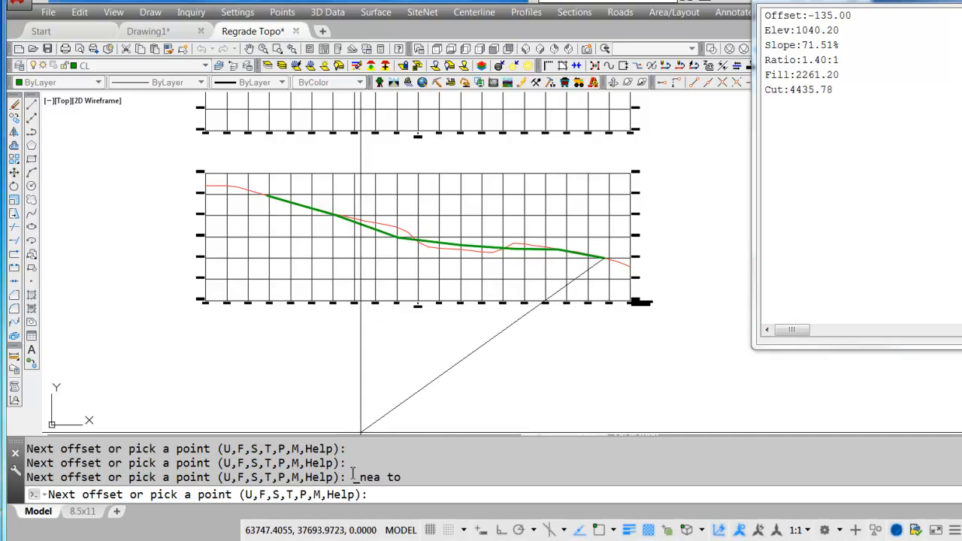
# Modify the regrade point just left of the centerline, moving it to about offset -55, elevation 1511.
pyautogui.write('m')
pyautogui.press('Return')
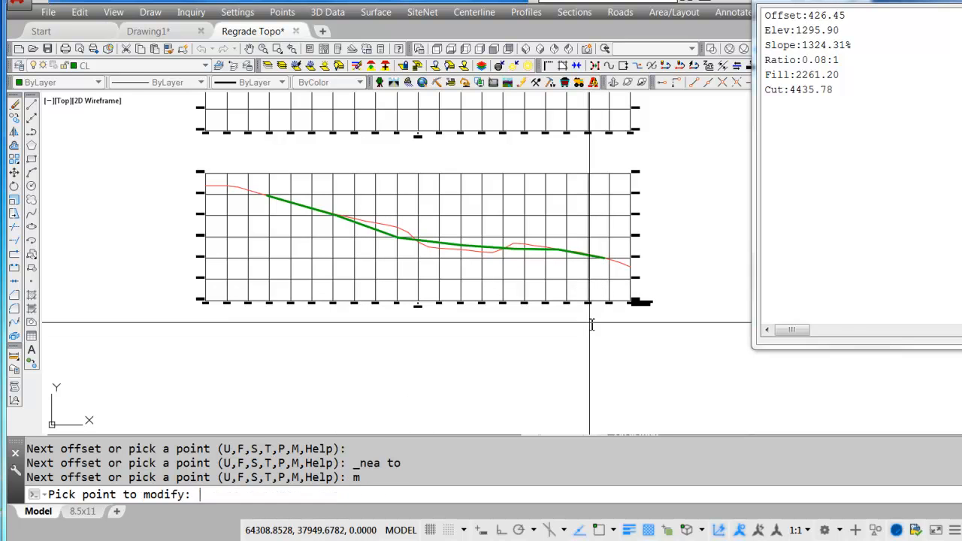
pyautogui.click(396, 239)
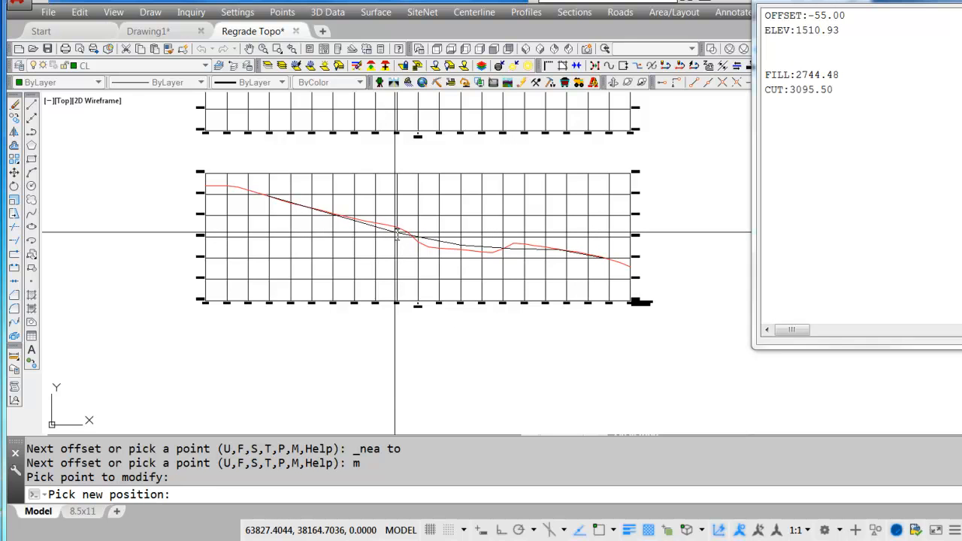
pyautogui.click(398, 234)
# Modify the first regrade point right of the centerline, moving it to about offset 115, elevation 1480.
pyautogui.write('m')
pyautogui.press('Return')
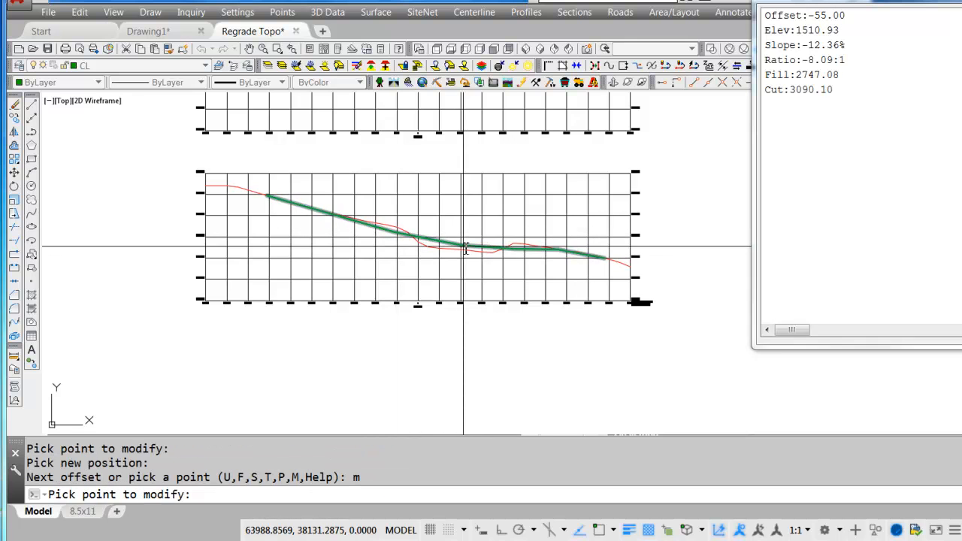
pyautogui.click(466, 246)
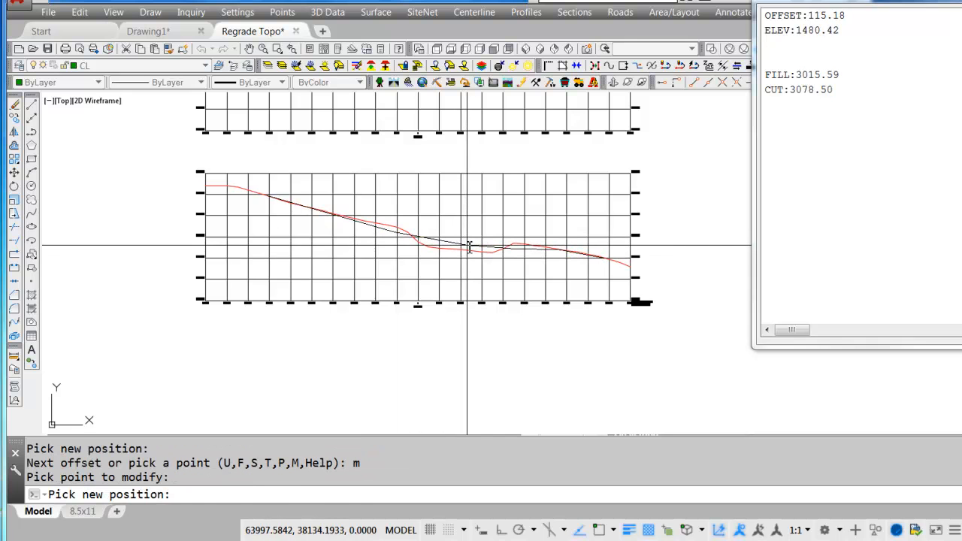
pyautogui.click(469, 247)
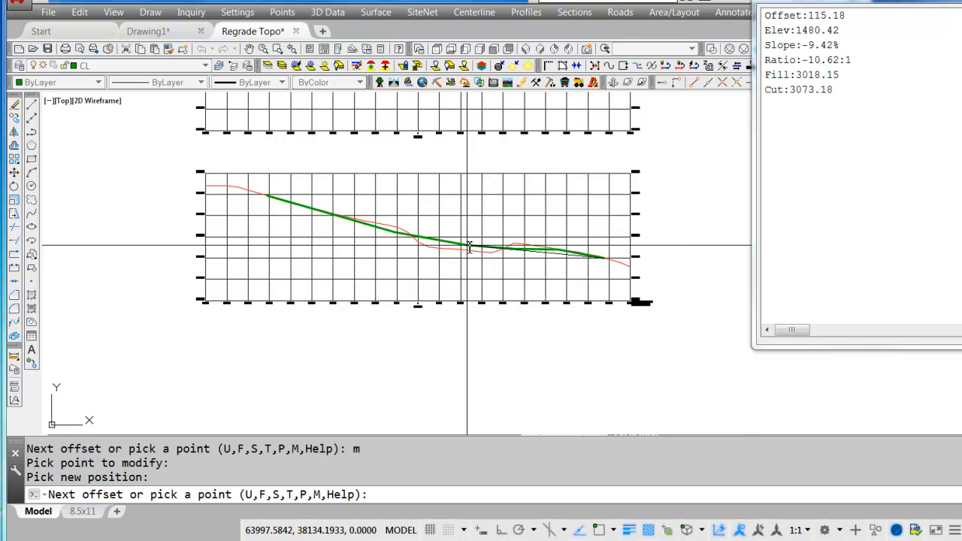
# Finish the regrade line and place the cut and fill label on section 0+00, just right of the centerline.
pyautogui.press('Return')
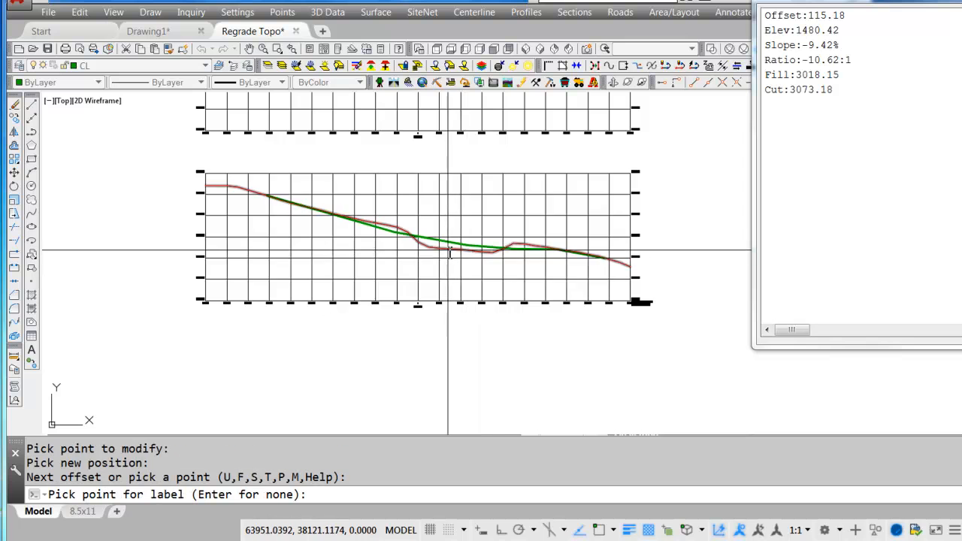
pyautogui.scroll(5, 449, 253)
pyautogui.click(451, 225)
pyautogui.scroll(6, 526, 241)
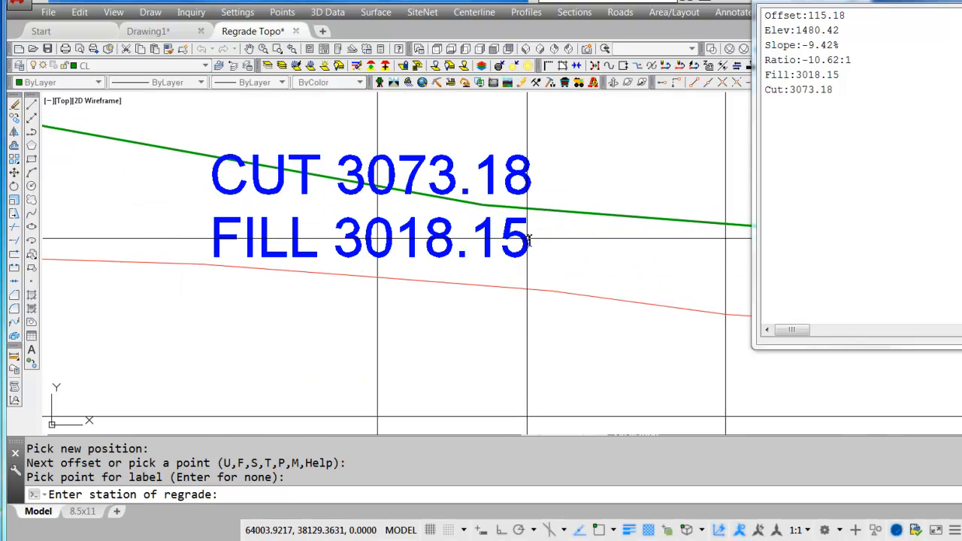
pyautogui.scroll(-2, 547, 284)
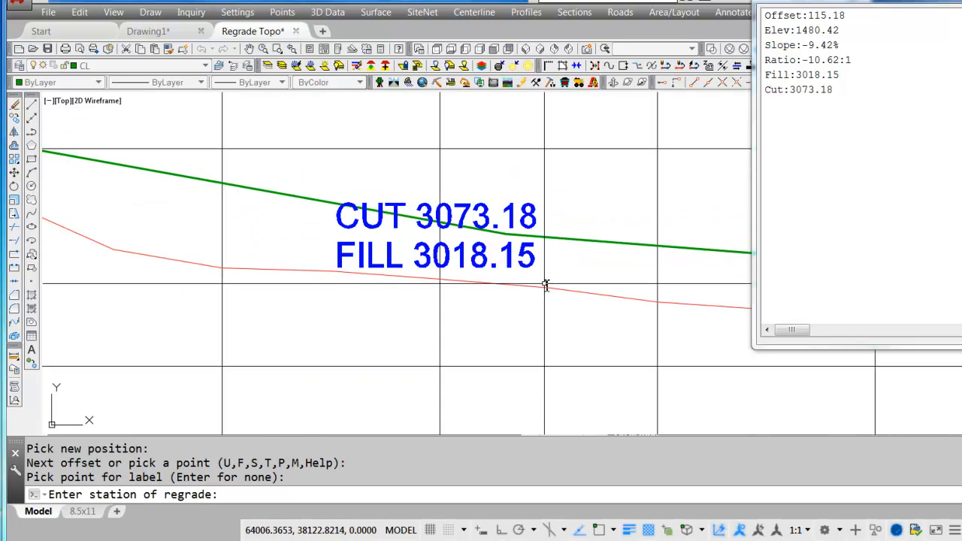
pyautogui.scroll(-6, 530, 285)
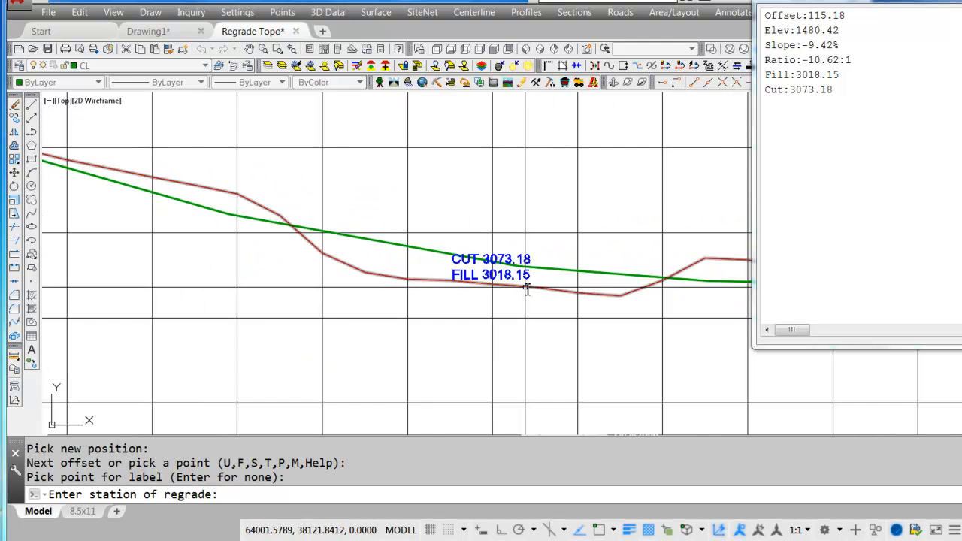
# Enter station 0 for the finished regrade to write it to the section and earthworks files.
pyautogui.scroll(6, 463, 390)
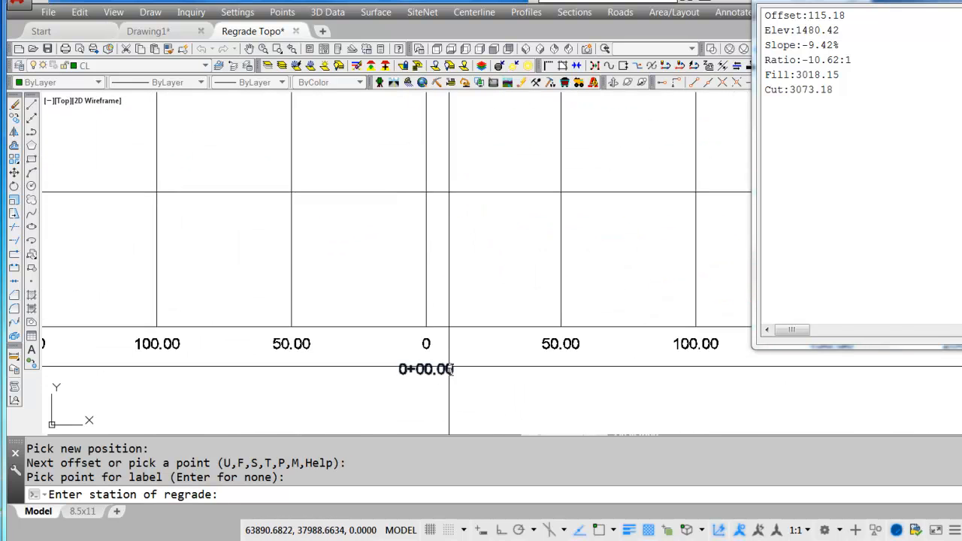
pyautogui.press('Return')
pyautogui.scroll(-5, 451, 367)
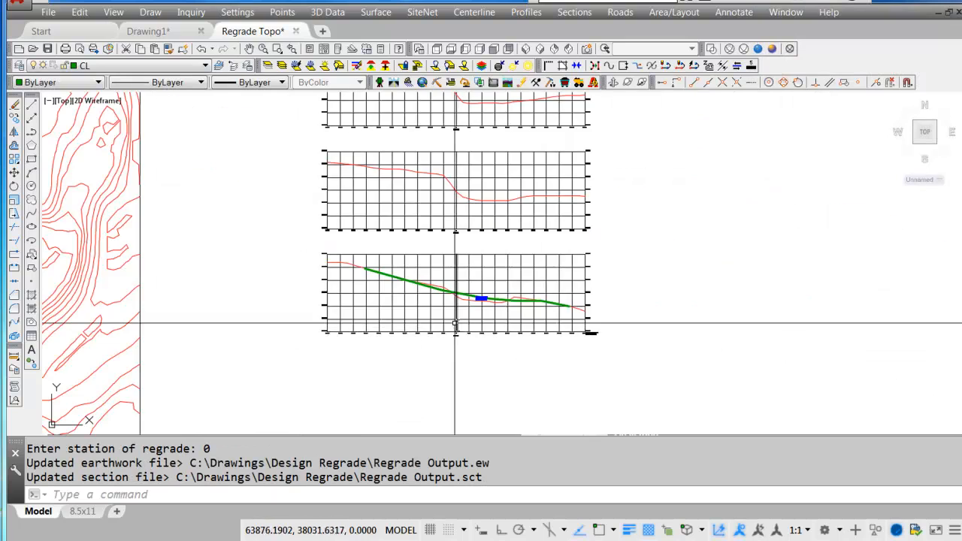
# Restart Design Regrade with the same settings for section 5+00, picking its grid center point and existing grade polyline.
pyautogui.moveTo(474, 295); pyautogui.dragTo(456, 397, button='middle')
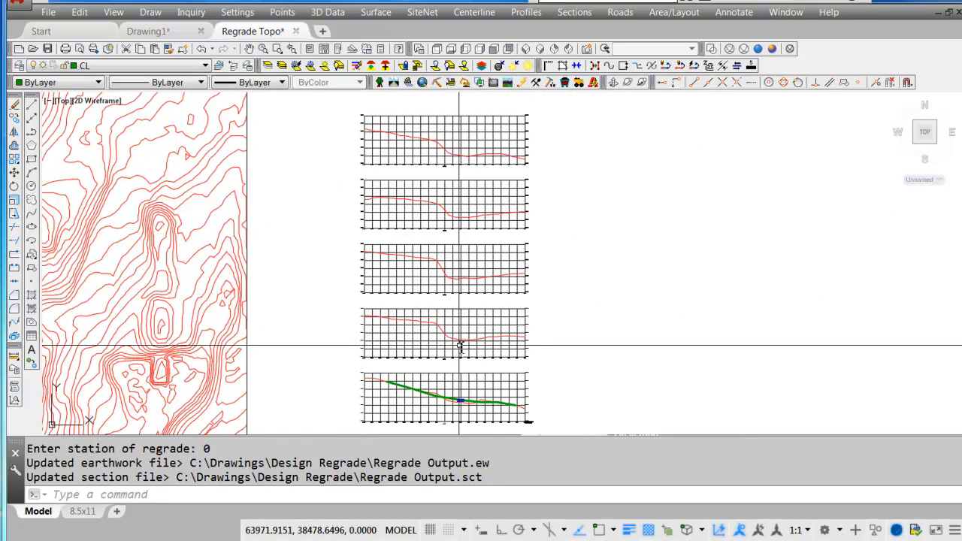
pyautogui.press('Return')
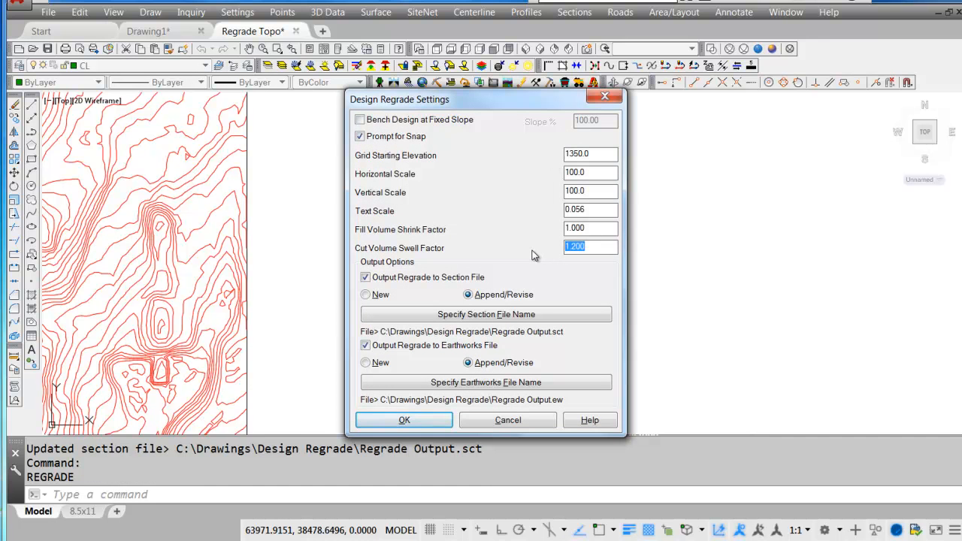
pyautogui.click(426, 427)
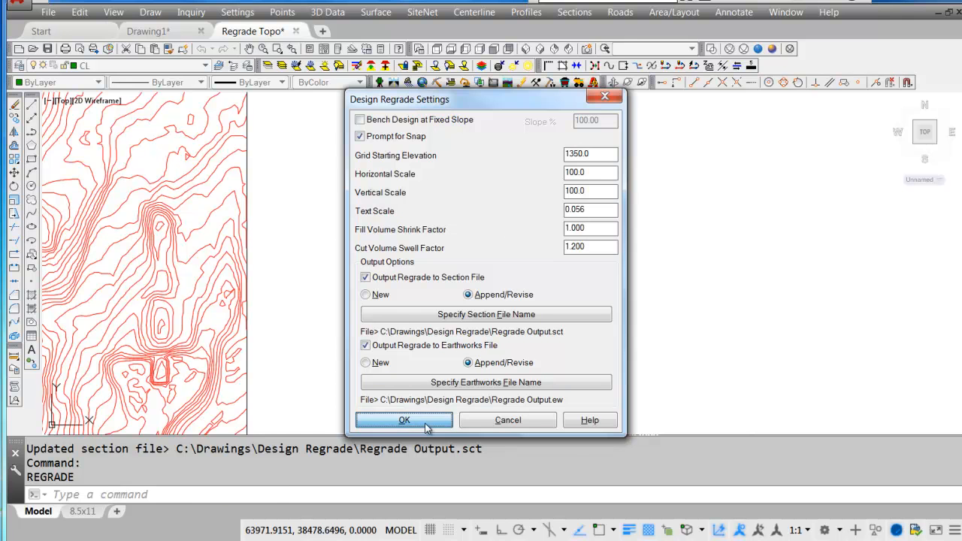
pyautogui.scroll(5, 448, 379)
pyautogui.scroll(6, 448, 376)
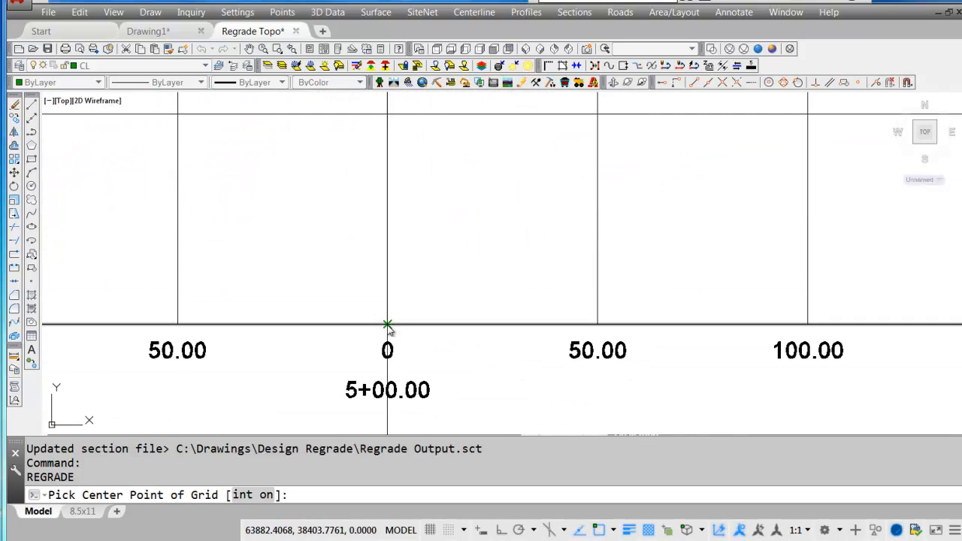
pyautogui.click(387, 326)
pyautogui.scroll(-8, 387, 326)
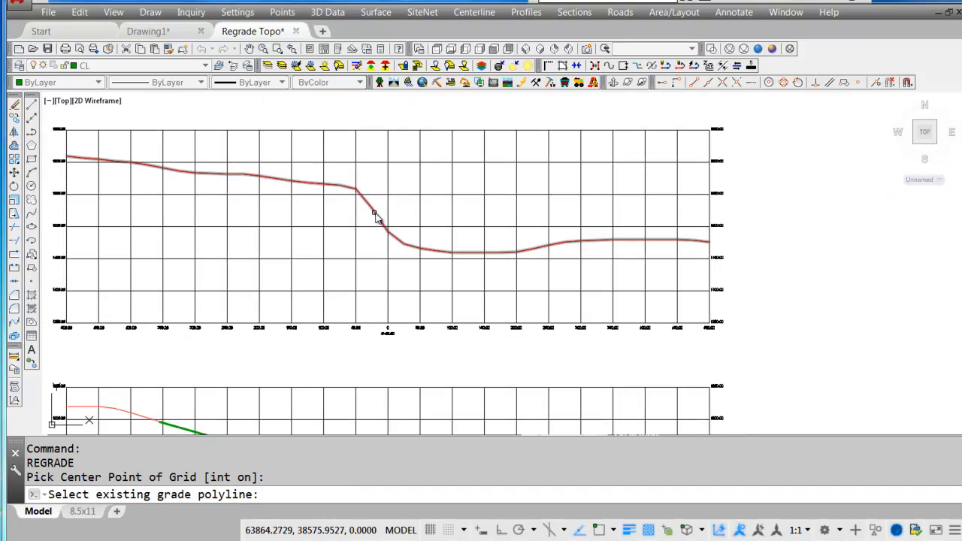
pyautogui.click(376, 214)
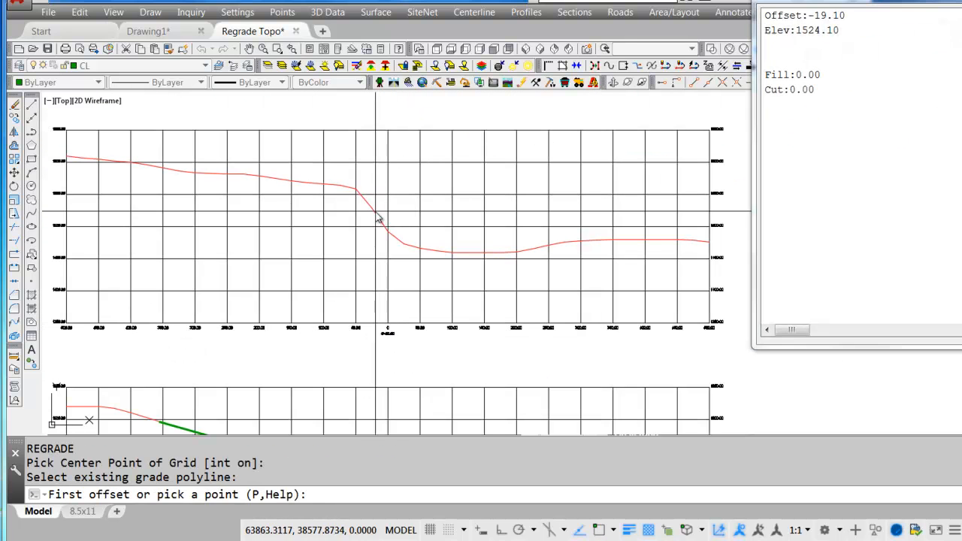
# Draw the first three regrade points on section 5+00, from about offset -415, elevation 1599, down to just left of the centerline.
pyautogui.click(122, 161)
pyautogui.click(391, 390)
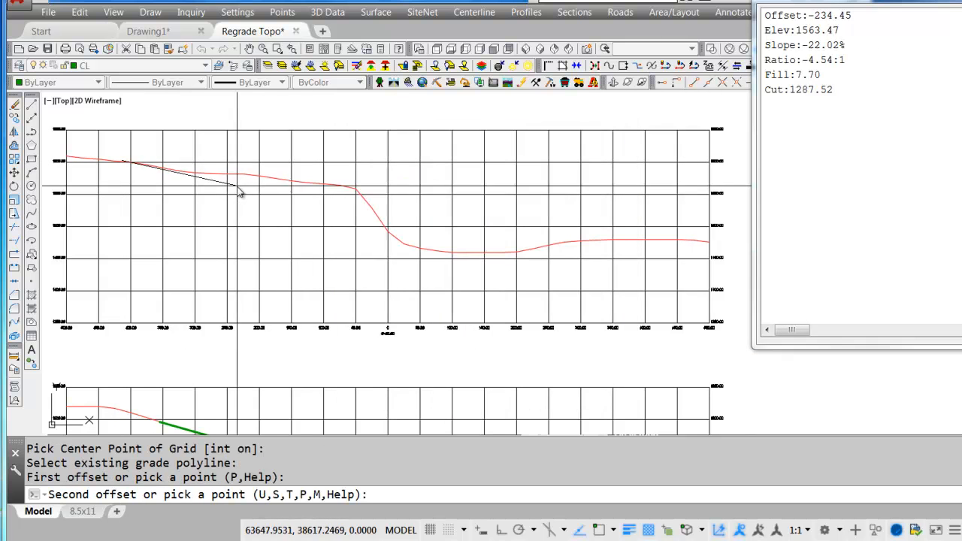
pyautogui.click(267, 182)
pyautogui.click(410, 391)
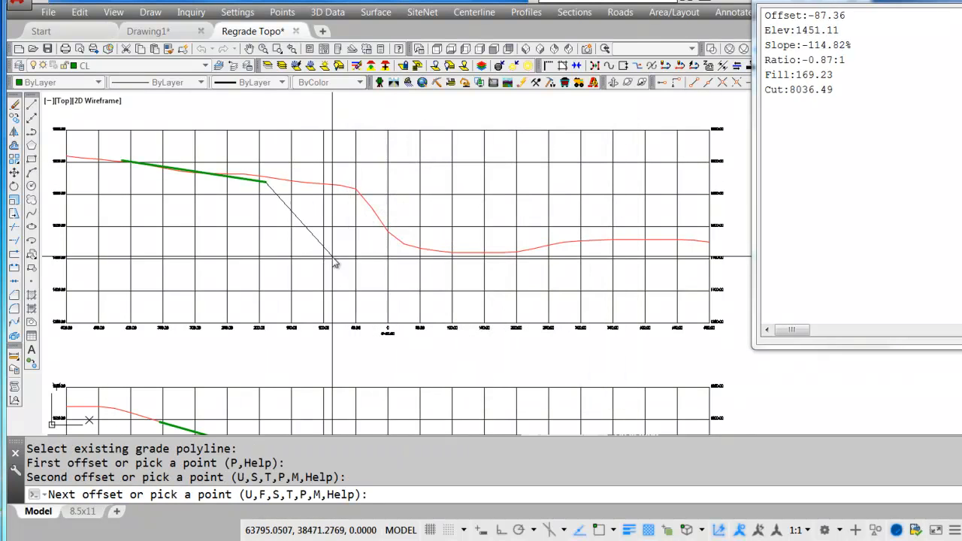
pyautogui.click(370, 216)
pyautogui.click(419, 391)
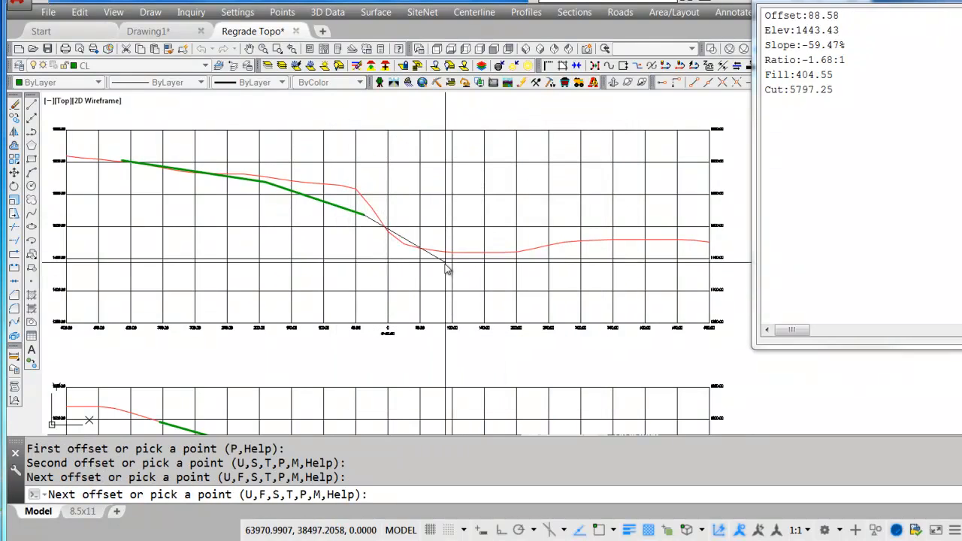
# Continue the regrade line to about offset 111, elevation 1483, offset 257, elevation 1470, and end on existing grade at offset 399, elevation 1480.
pyautogui.click(463, 243)
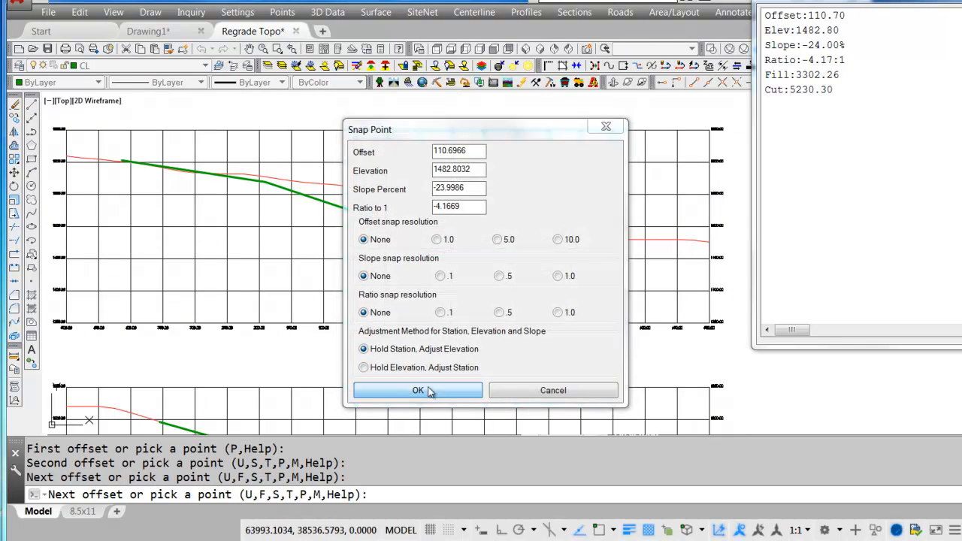
pyautogui.click(422, 388)
pyautogui.click(556, 250)
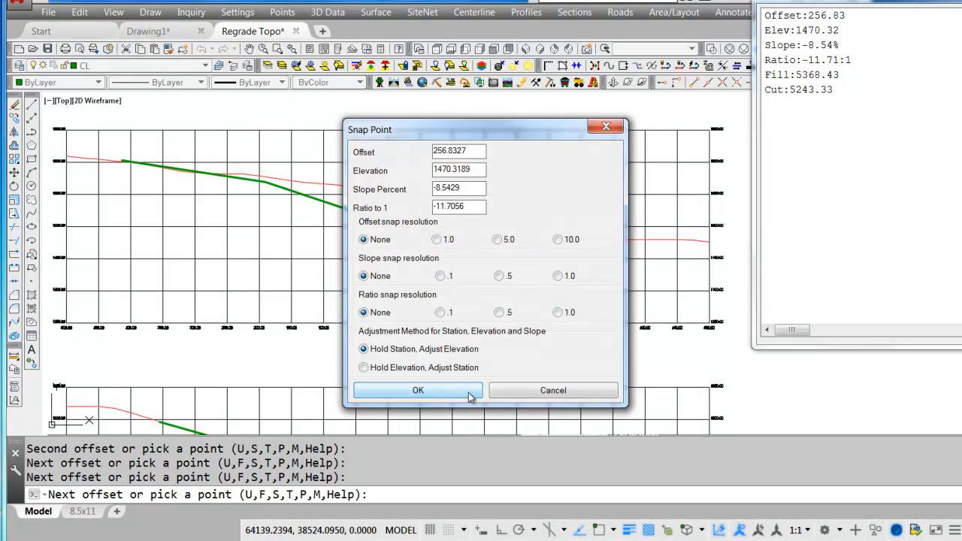
pyautogui.click(422, 382)
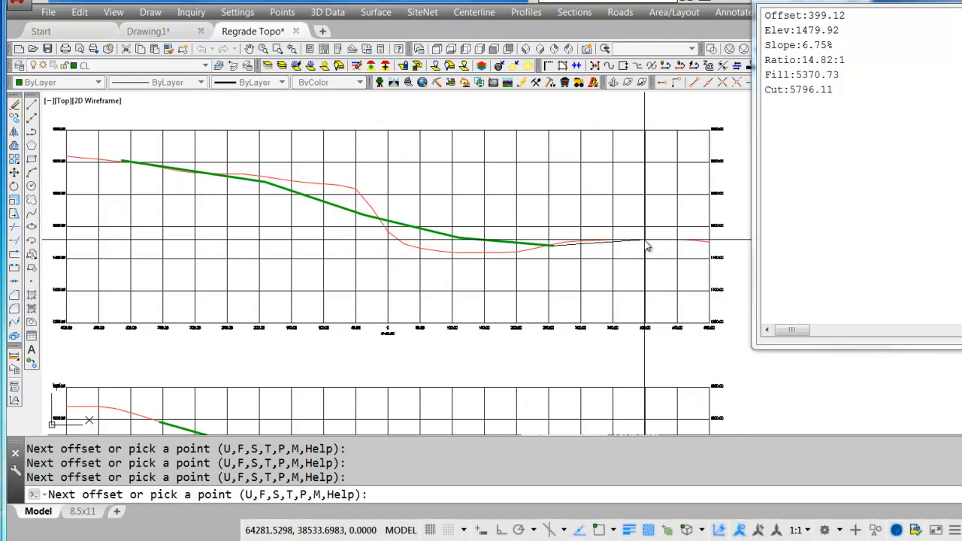
pyautogui.click(648, 247)
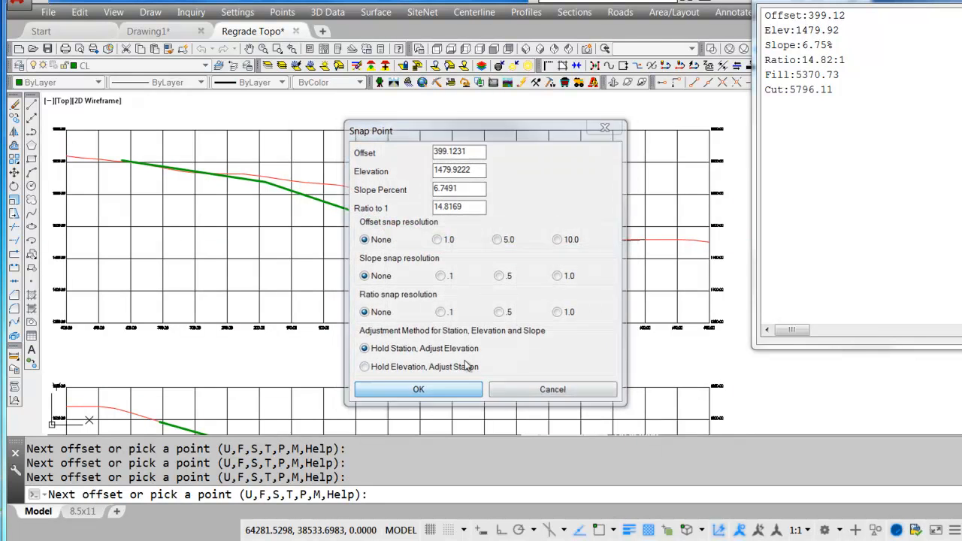
pyautogui.click(418, 390)
# Modify the regrade point just left of the centerline on section 5+00, moving it to about offset -17, elevation 1514.
pyautogui.write('m')
pyautogui.press('Return')
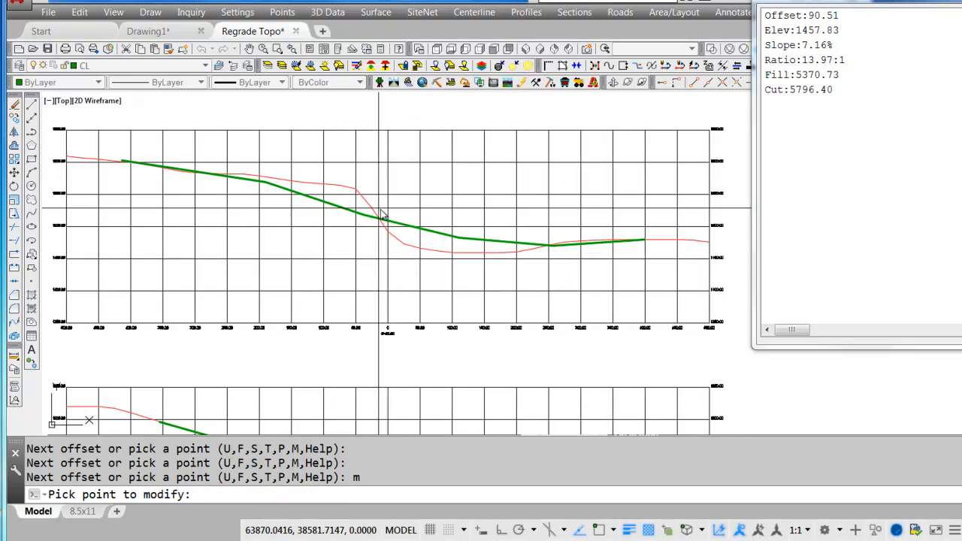
pyautogui.click(373, 224)
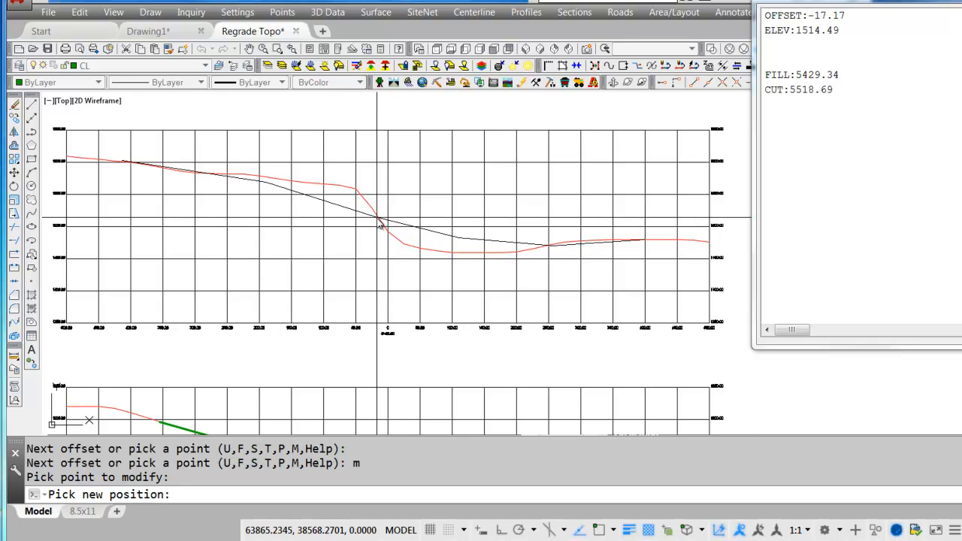
pyautogui.click(377, 218)
# Finish the section 5+00 regrade line and place its cut and fill label just right of the centerline, below the line.
pyautogui.press('Return')
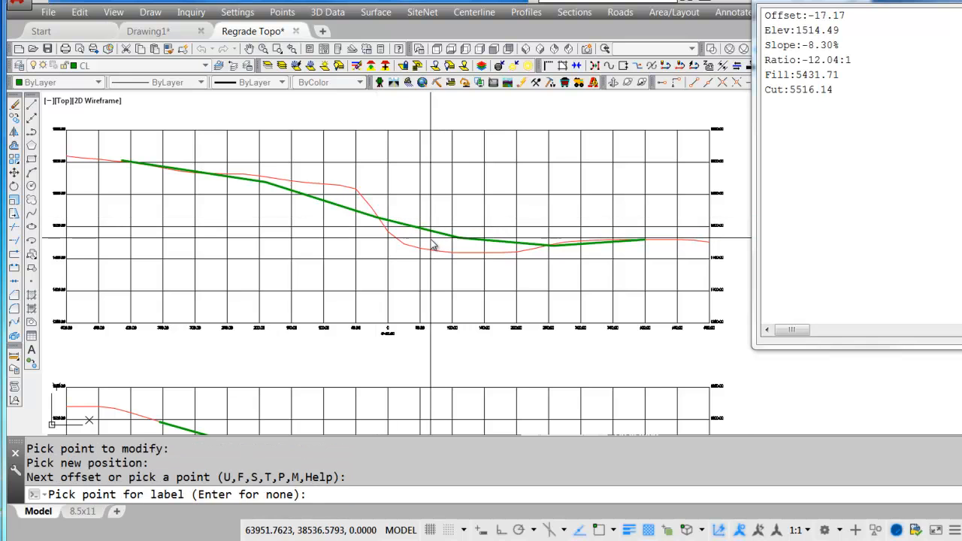
pyautogui.click(410, 238)
pyautogui.scroll(5, 412, 246)
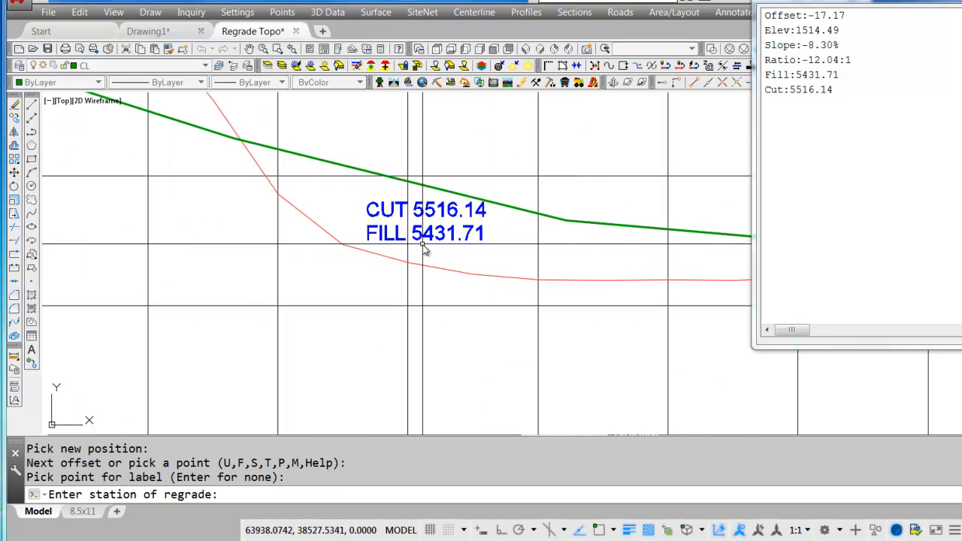
# Enter station 500 for the regrade to append it to the section and earthworks files.
pyautogui.scroll(-5, 467, 289)
pyautogui.scroll(-5, 468, 290)
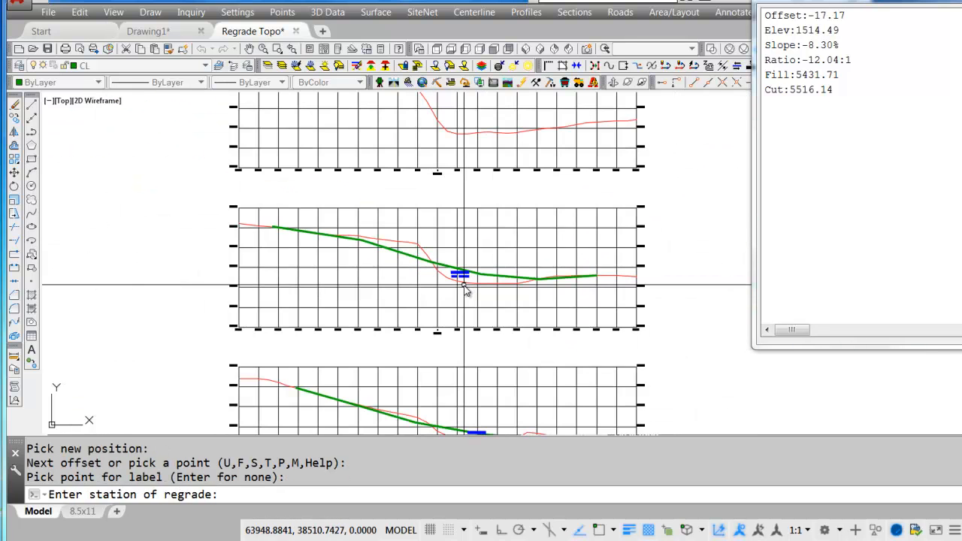
pyautogui.moveTo(469, 276); pyautogui.dragTo(487, 355, button='middle')
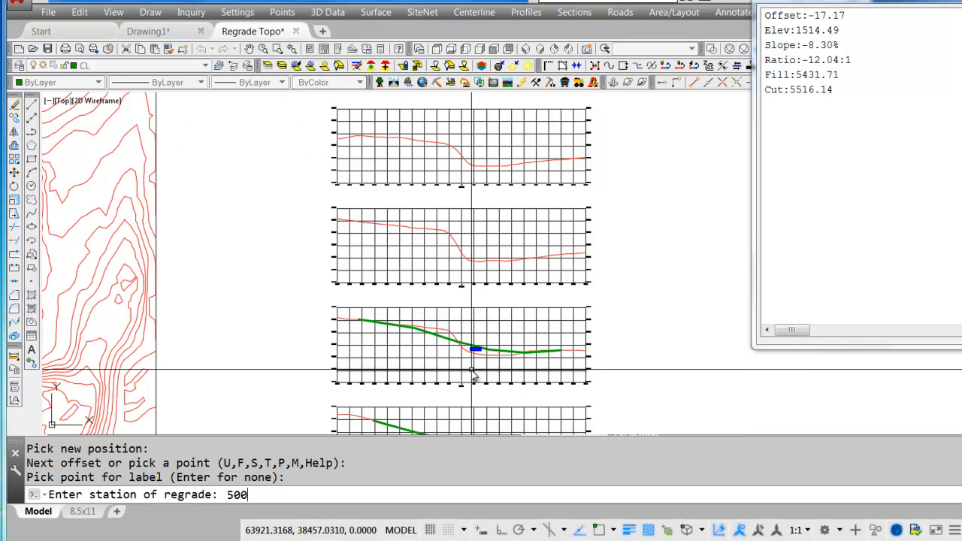
pyautogui.press('Return')
# Restart Design Regrade with the same settings for section 10+00, picking its grid center point and existing grade polyline.
pyautogui.scroll(5, 472, 372)
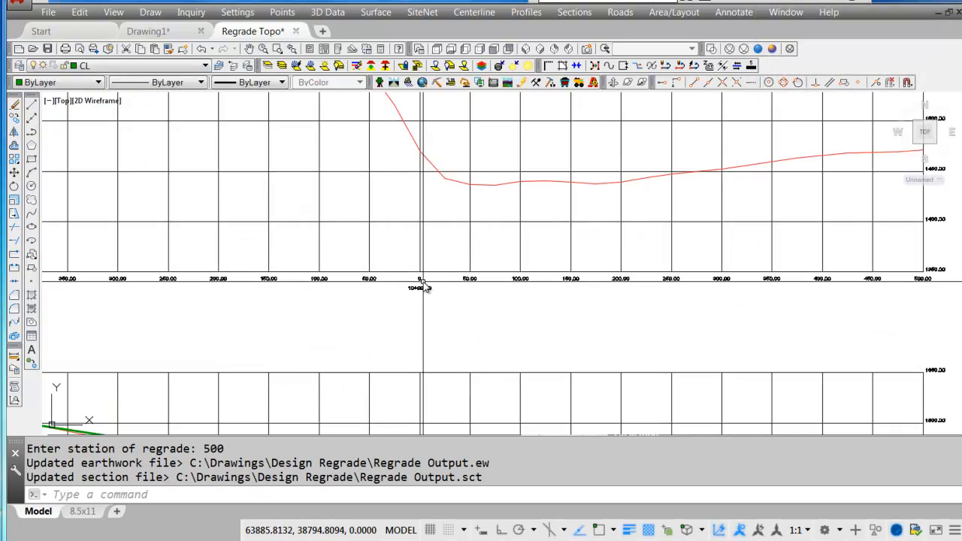
pyautogui.press('Return')
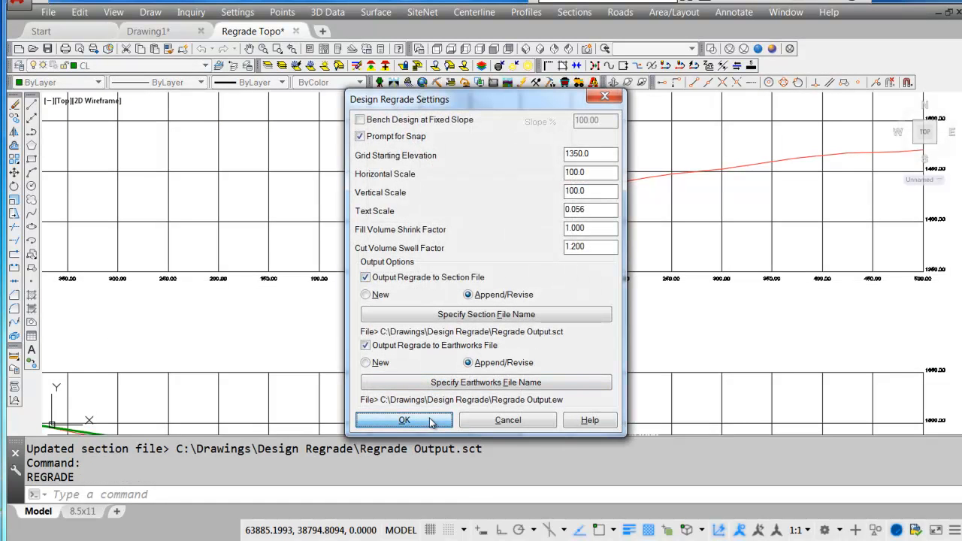
pyautogui.click(404, 421)
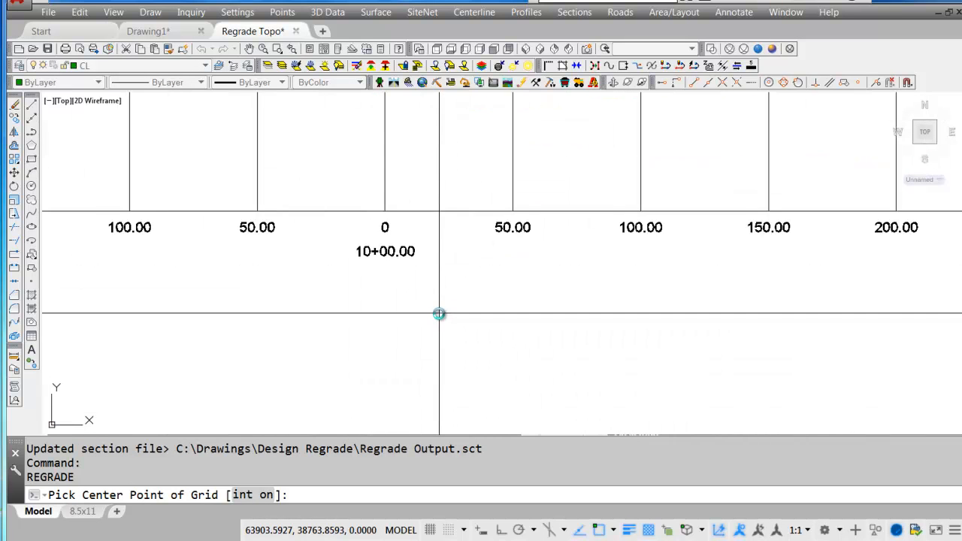
pyautogui.click(384, 218)
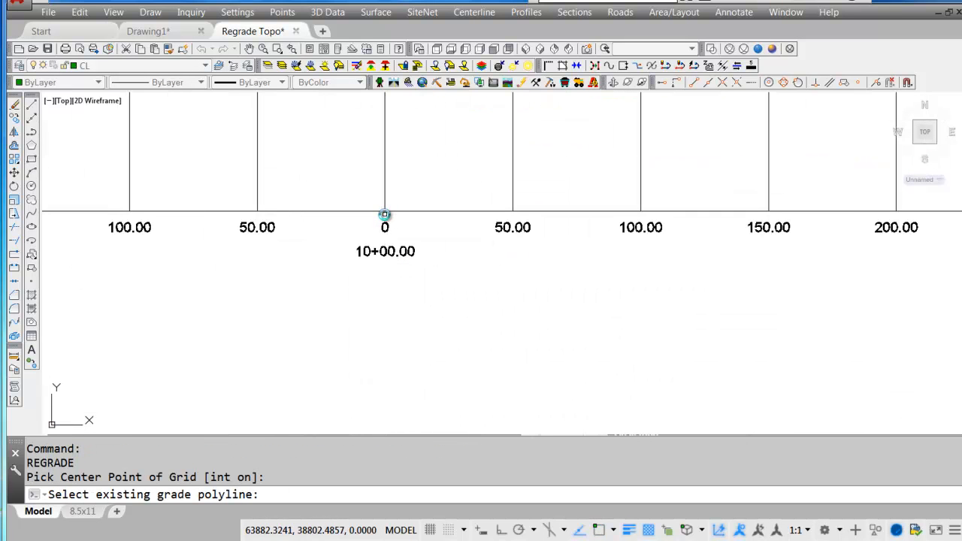
pyautogui.click(354, 129)
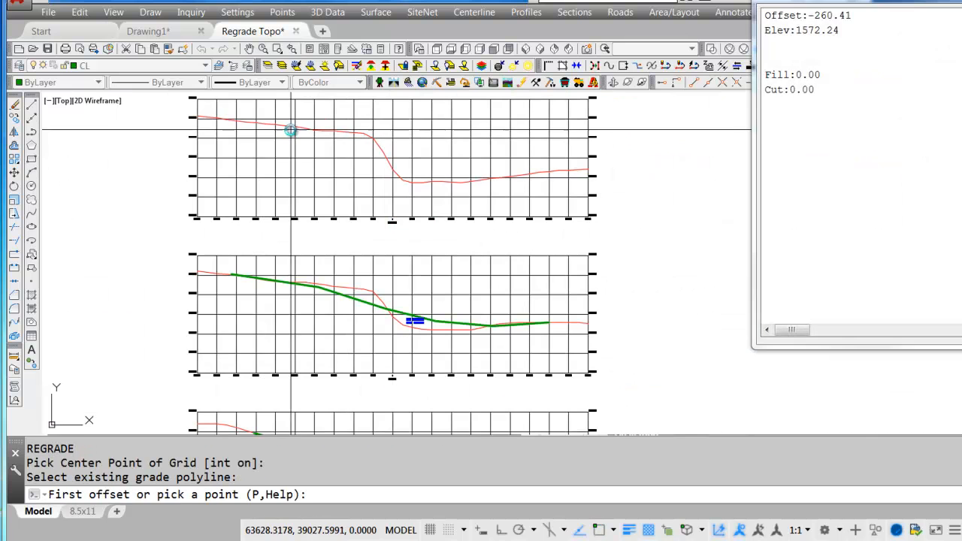
# Draw regrade points on section 10+00 at about offset -336, elevation 1586, offset -148, elevation 1547, and offset -15, elevation 1493.
pyautogui.click(263, 130)
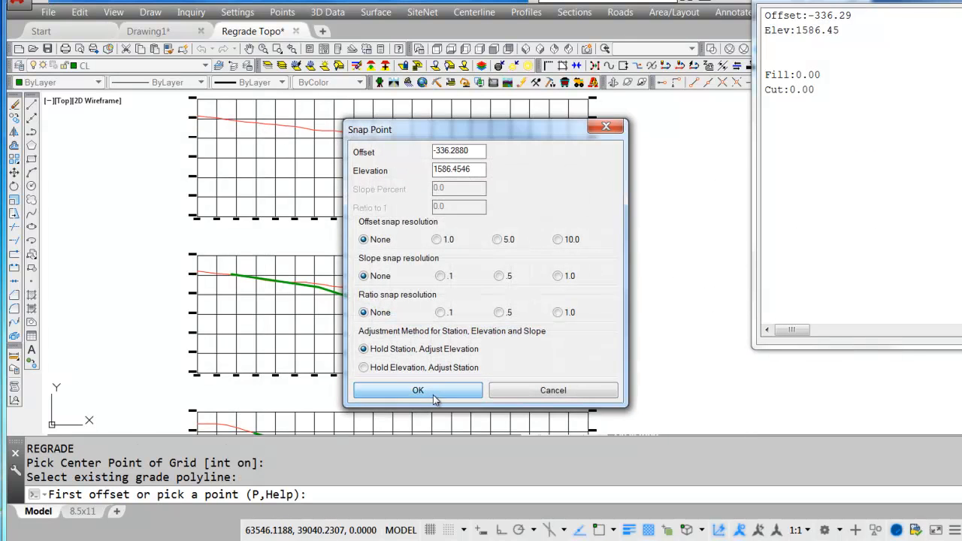
pyautogui.click(434, 397)
pyautogui.click(337, 140)
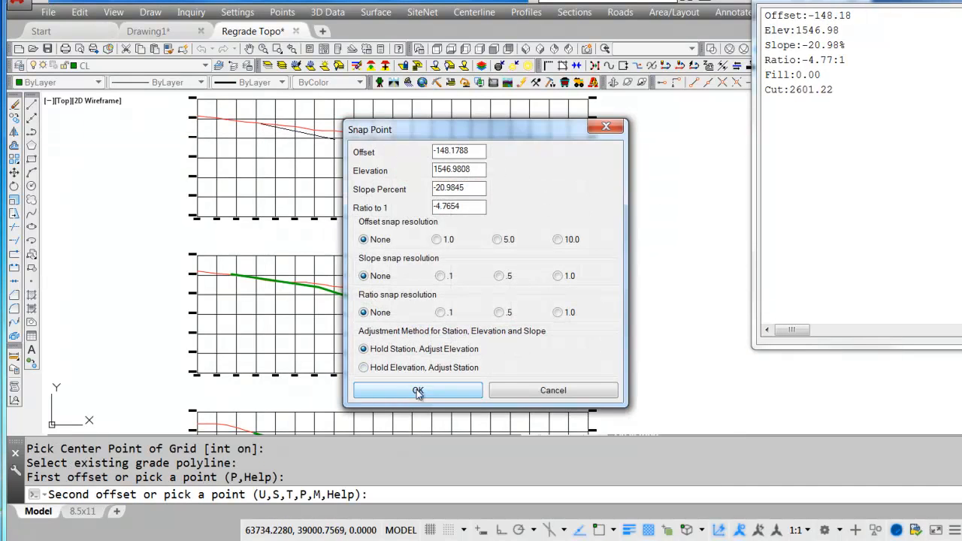
pyautogui.click(418, 393)
pyautogui.click(388, 184)
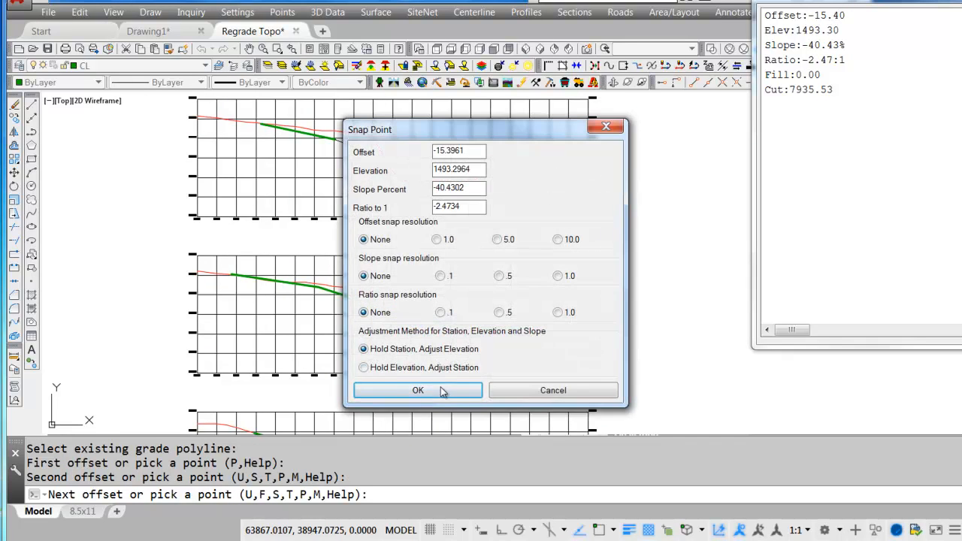
pyautogui.click(443, 392)
# Extend the regrade line to about offset 91, elevation 1462, offset 272, elevation 1449, and offset 437, elevation 1468, on existing grade.
pyautogui.click(430, 185)
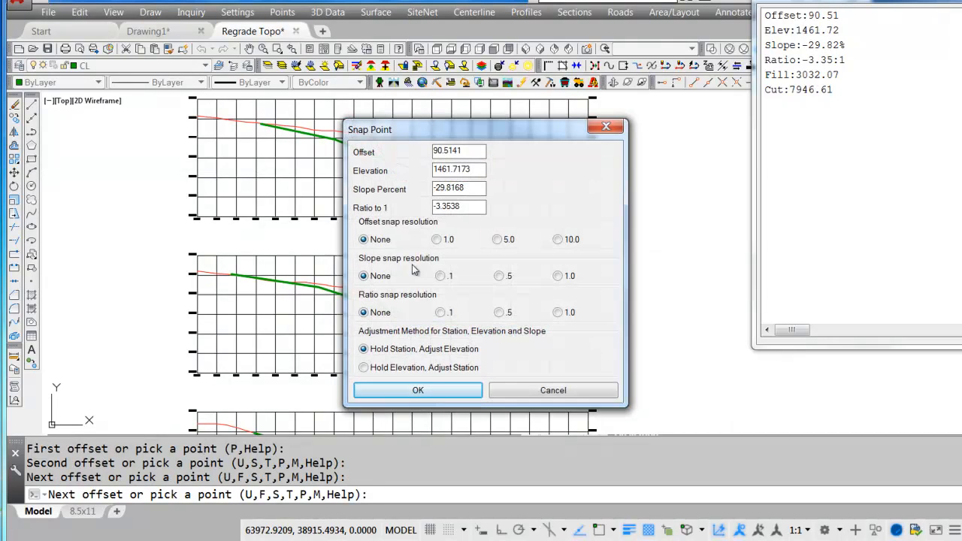
pyautogui.click(432, 390)
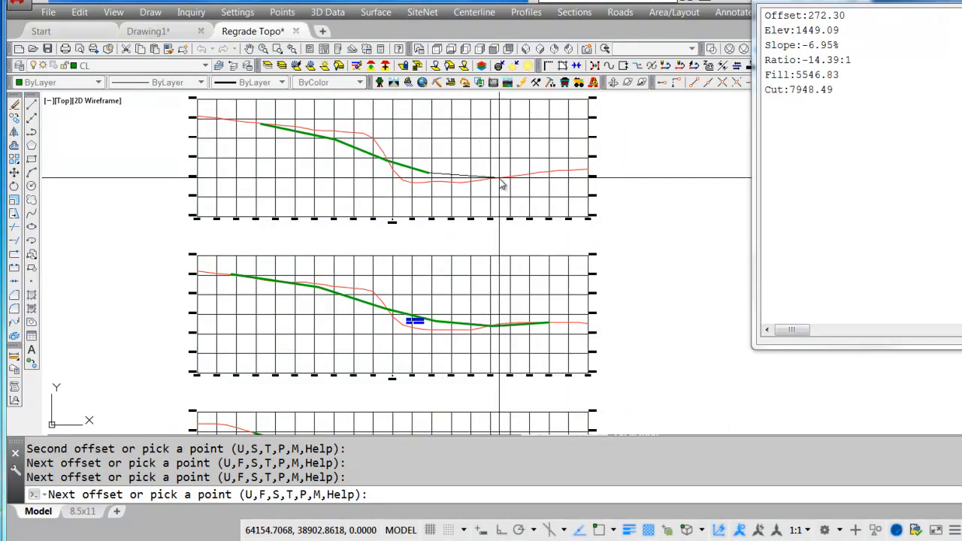
pyautogui.click(502, 184)
pyautogui.click(419, 389)
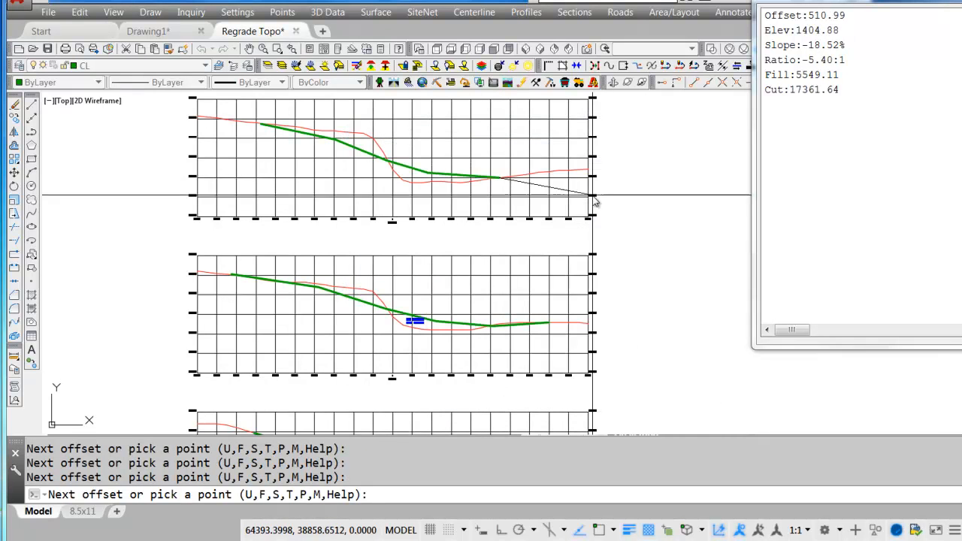
pyautogui.click(568, 175)
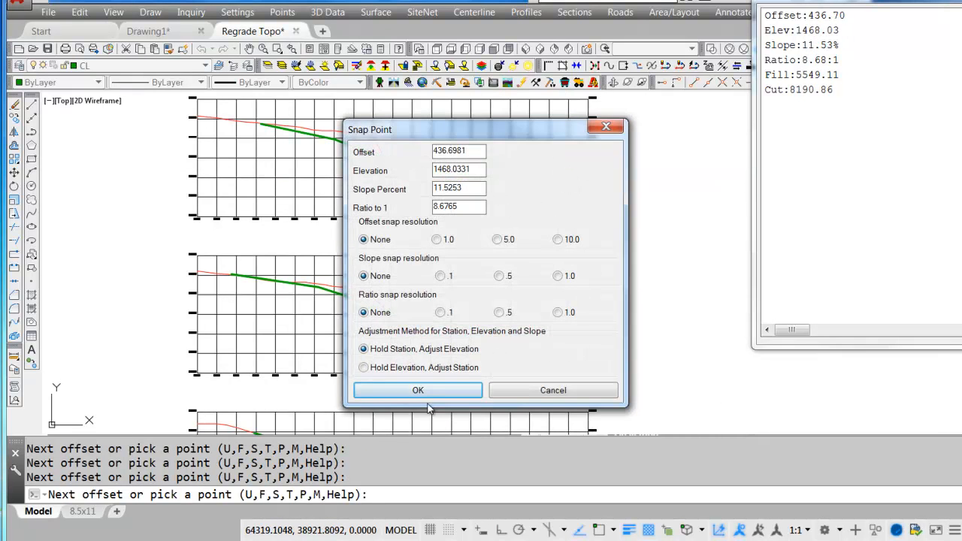
pyautogui.press('Return')
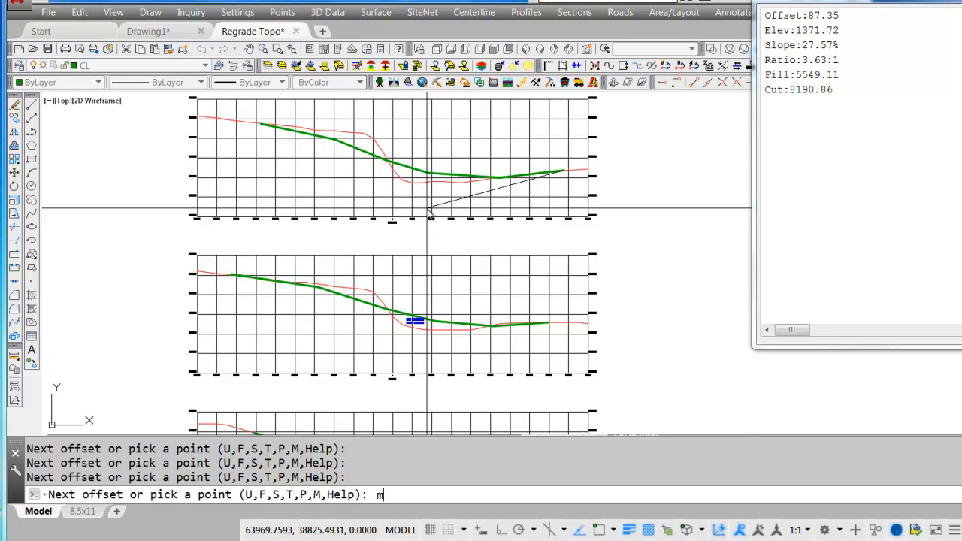
# Move section 10+00's regrade vertex near the centerline to about offset -28, elevation 1515, and the following vertex to about offset 98, elevation 1462.
pyautogui.write('m')
pyautogui.press('Return')
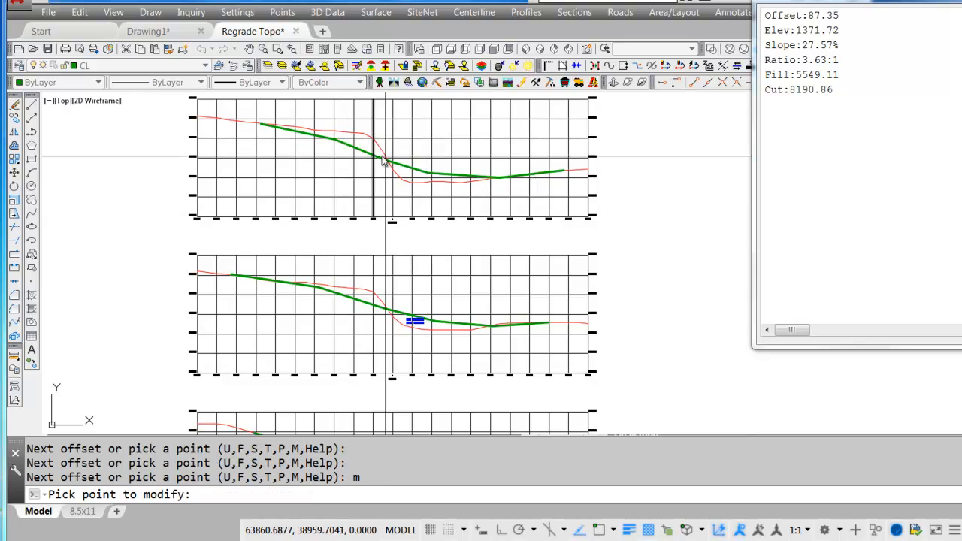
pyautogui.click(383, 161)
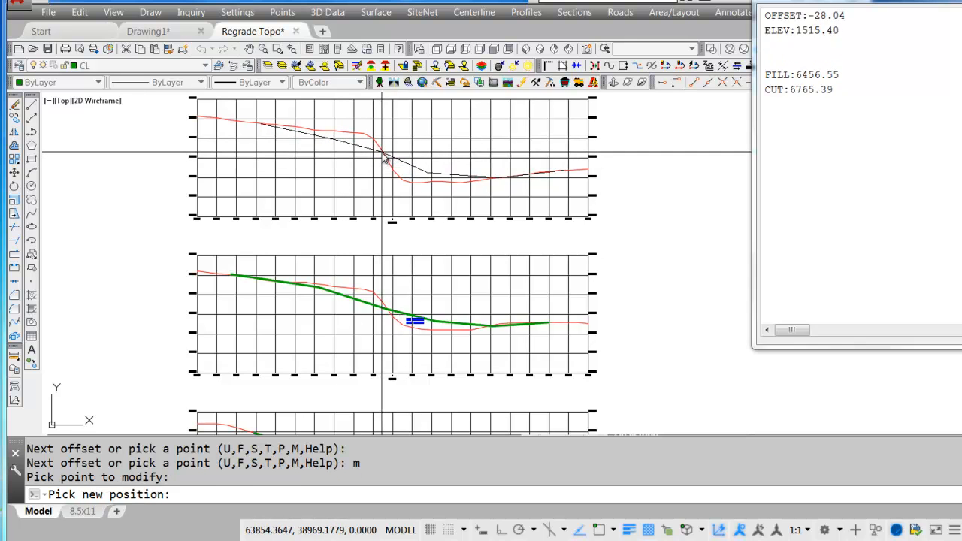
pyautogui.click(387, 158)
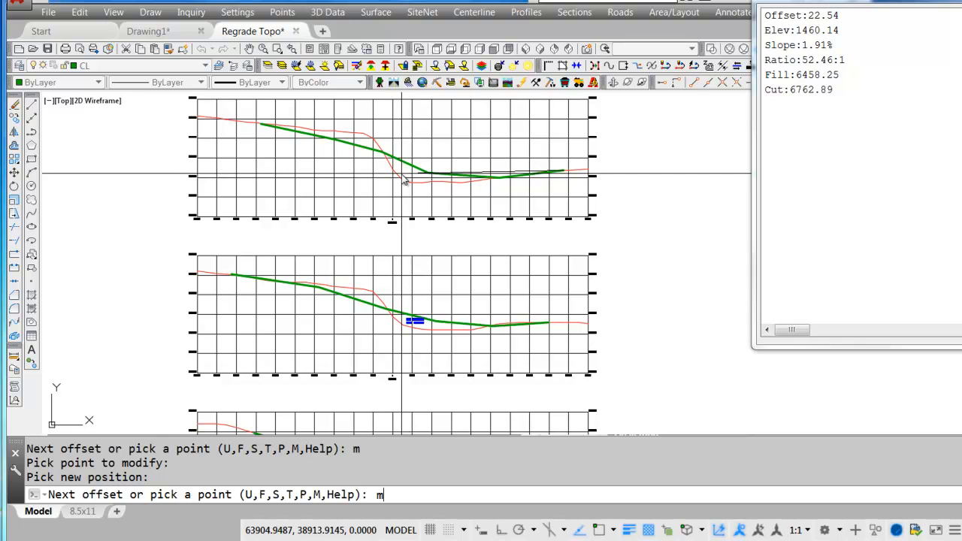
pyautogui.write('m')
pyautogui.press('Return')
pyautogui.click(431, 178)
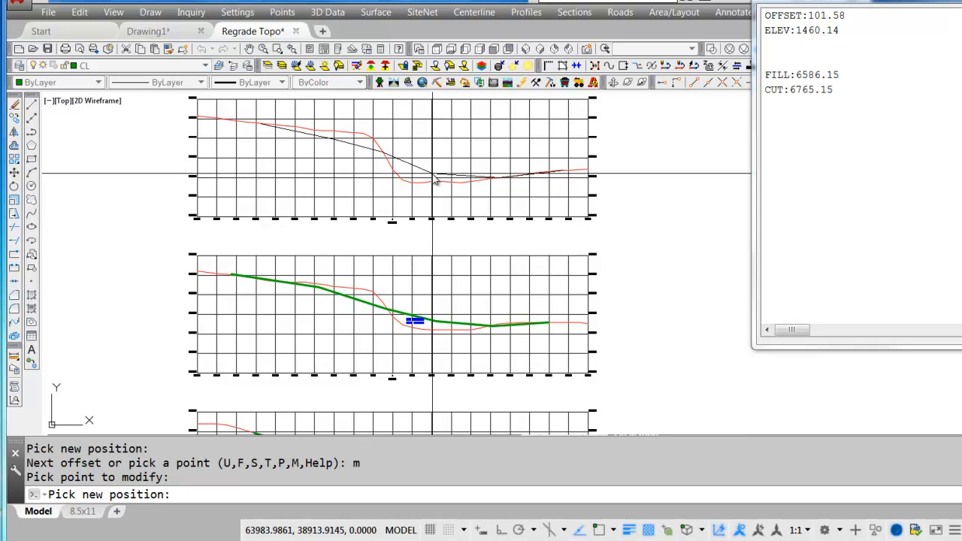
pyautogui.click(432, 174)
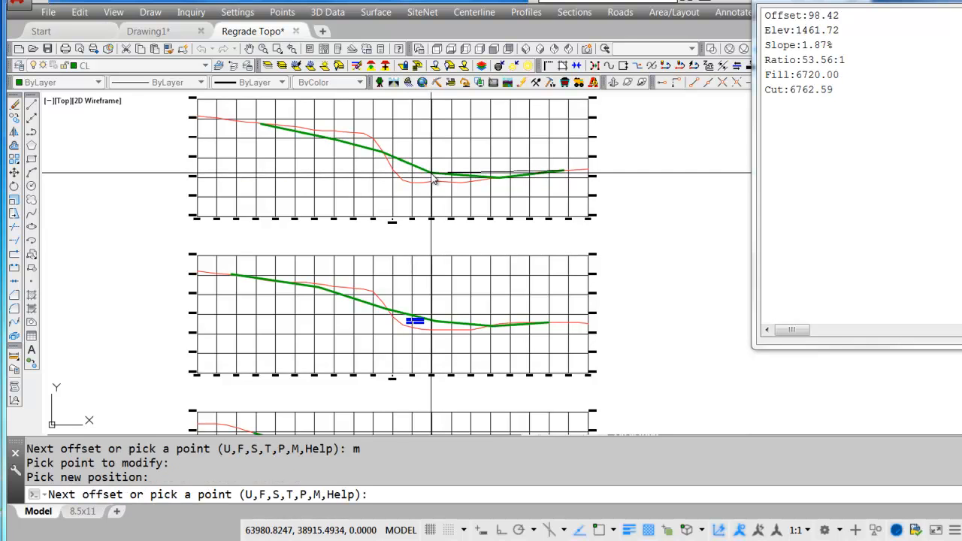
# Finish the section 10+00 regrade, place its cut and fill label below the line, and enter station 1000 to output it.
pyautogui.press('Return')
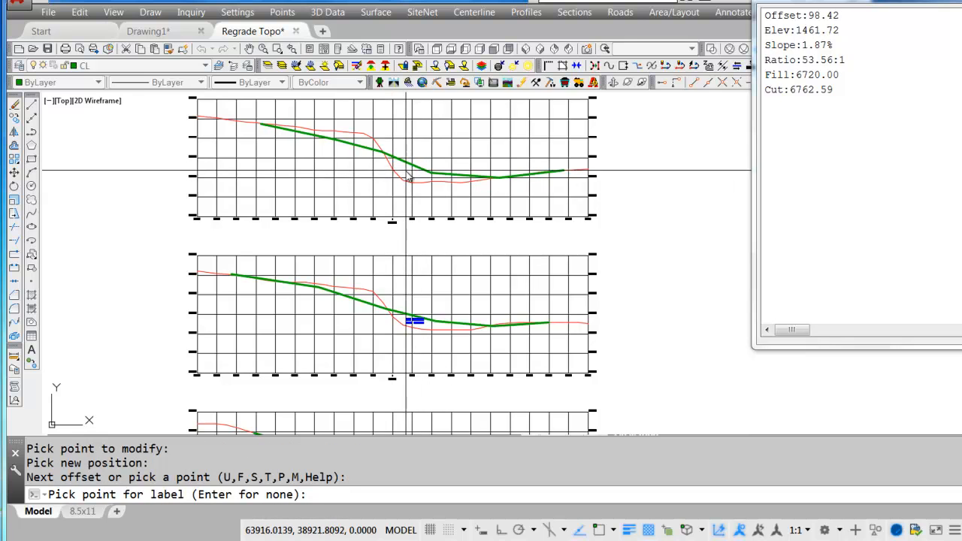
pyautogui.click(405, 174)
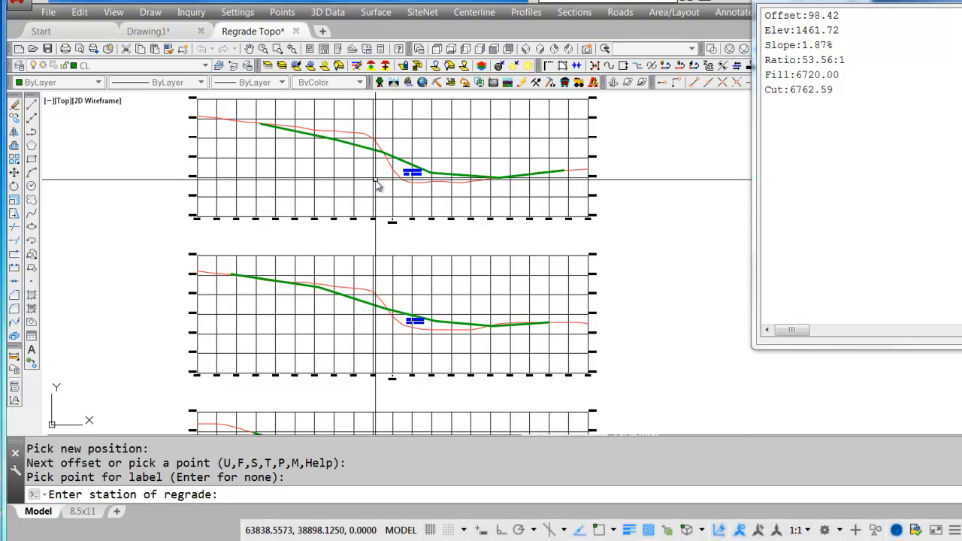
pyautogui.scroll(3, 393, 229)
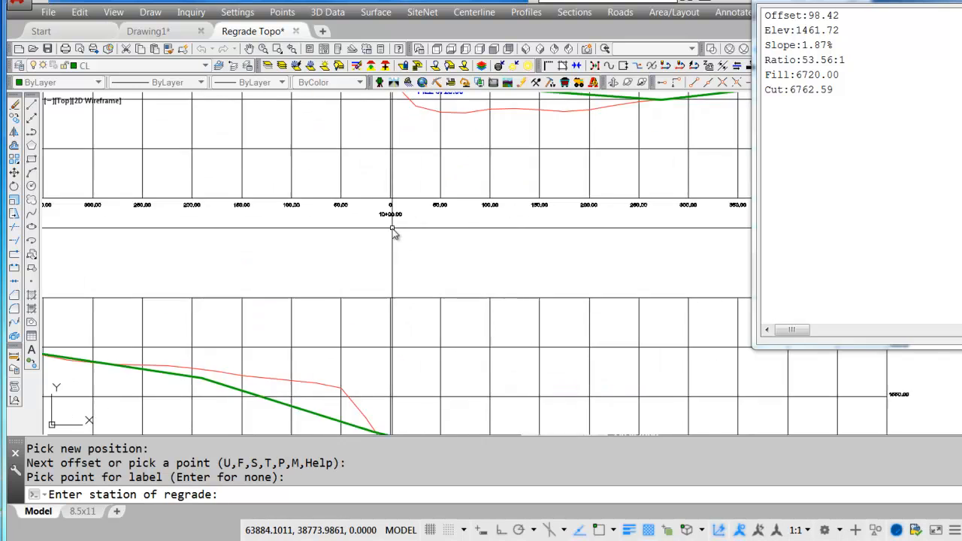
pyautogui.scroll(2, 392, 229)
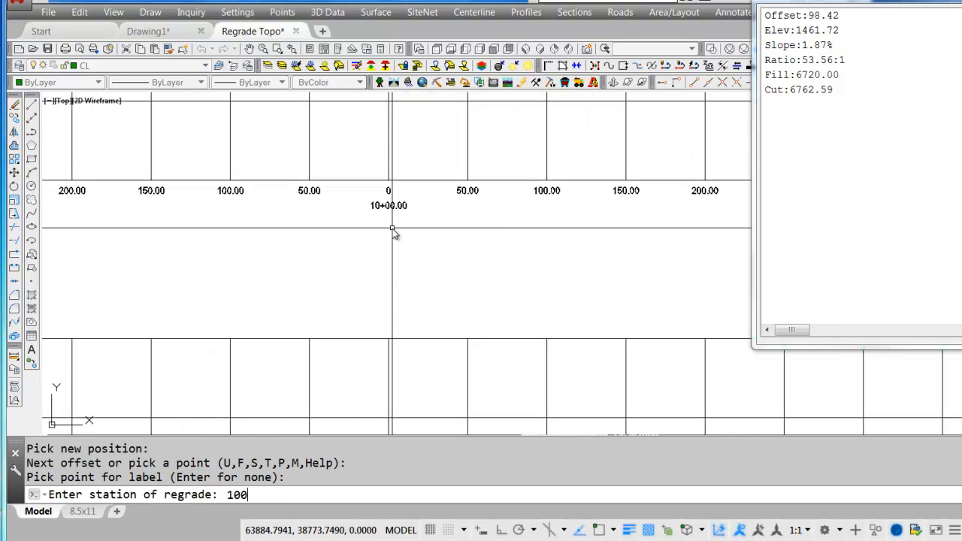
pyautogui.scroll(-5, 479, 235)
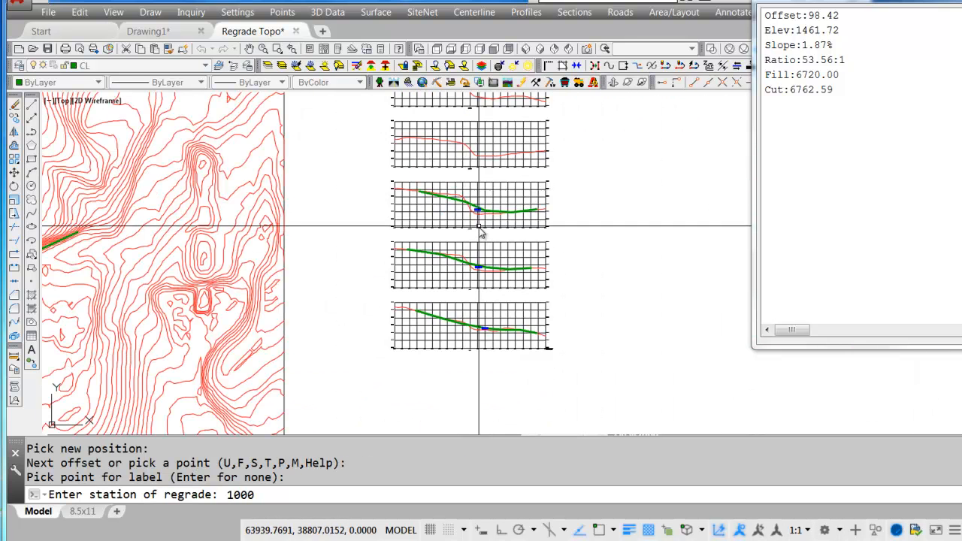
pyautogui.press('Return')
# Restart Design Regrade with the same settings for section 15+00, picking its grid center point and existing grade polyline.
pyautogui.scroll(5, 472, 265)
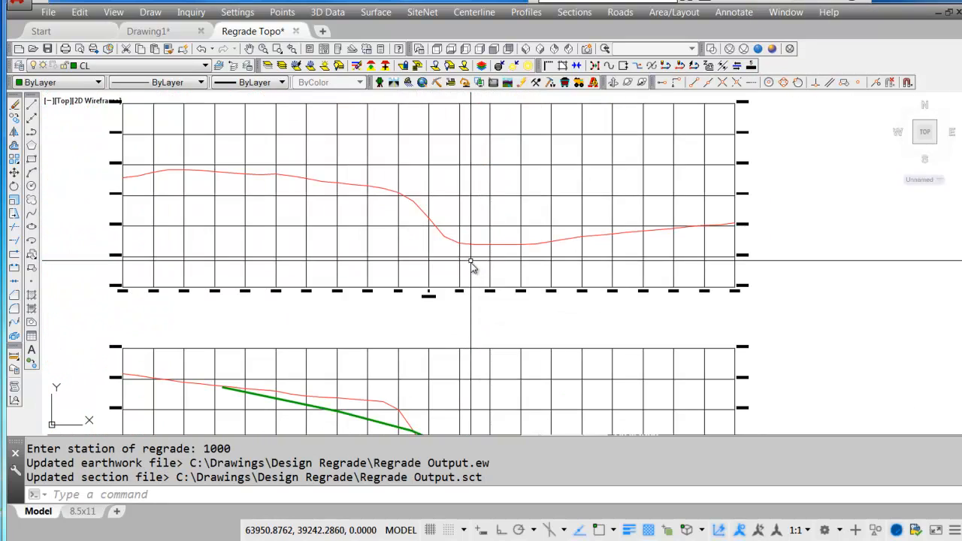
pyautogui.press('Return')
pyautogui.click(420, 425)
pyautogui.press('Return')
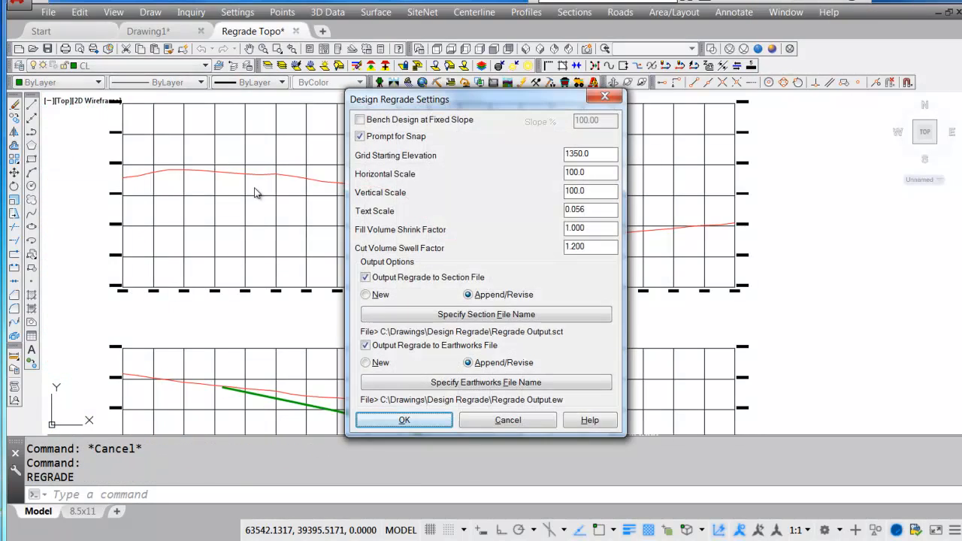
pyautogui.click(443, 415)
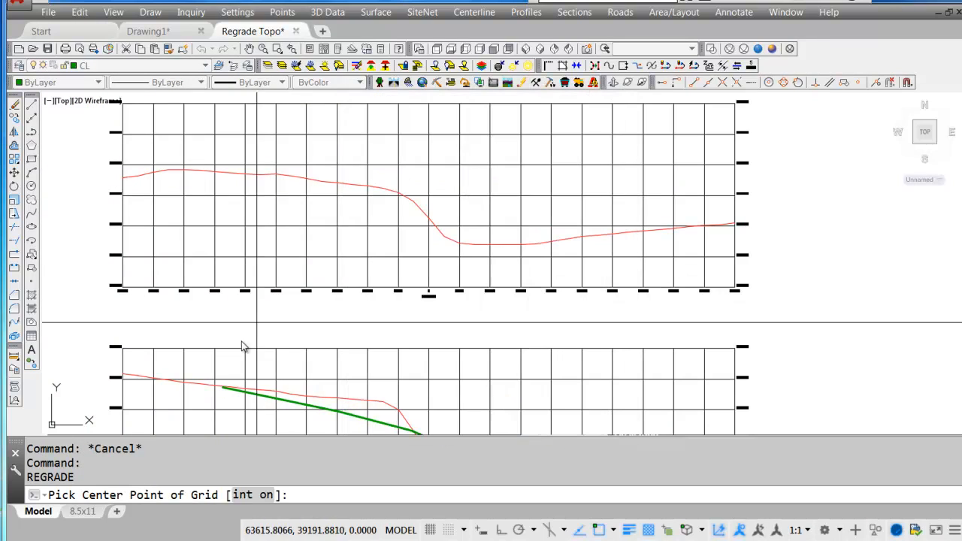
pyautogui.scroll(5, 432, 299)
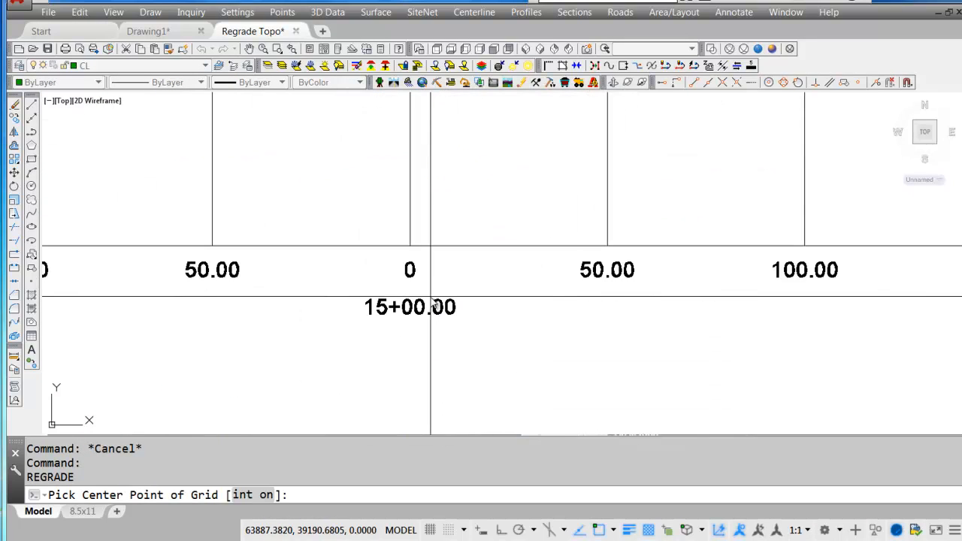
pyautogui.click(410, 247)
pyautogui.scroll(-4, 410, 248)
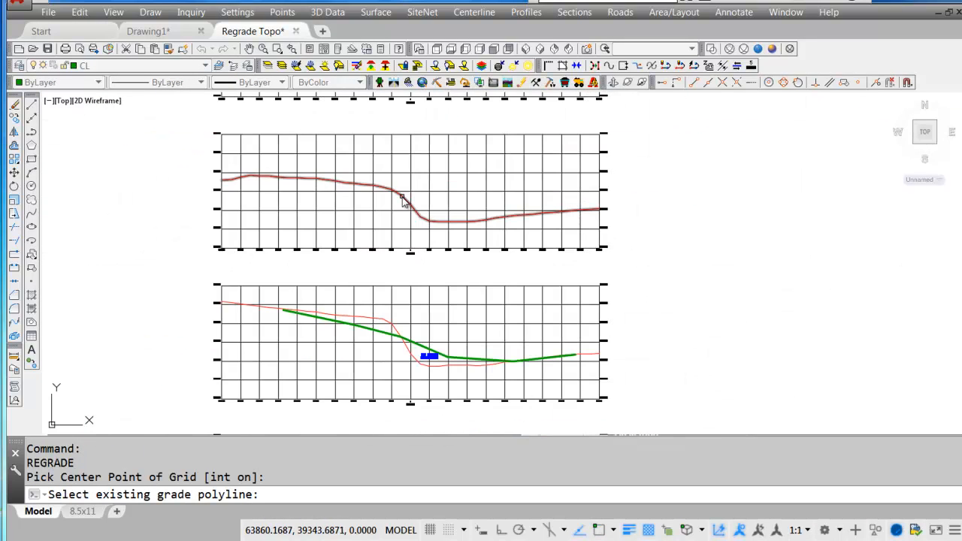
pyautogui.click(410, 185)
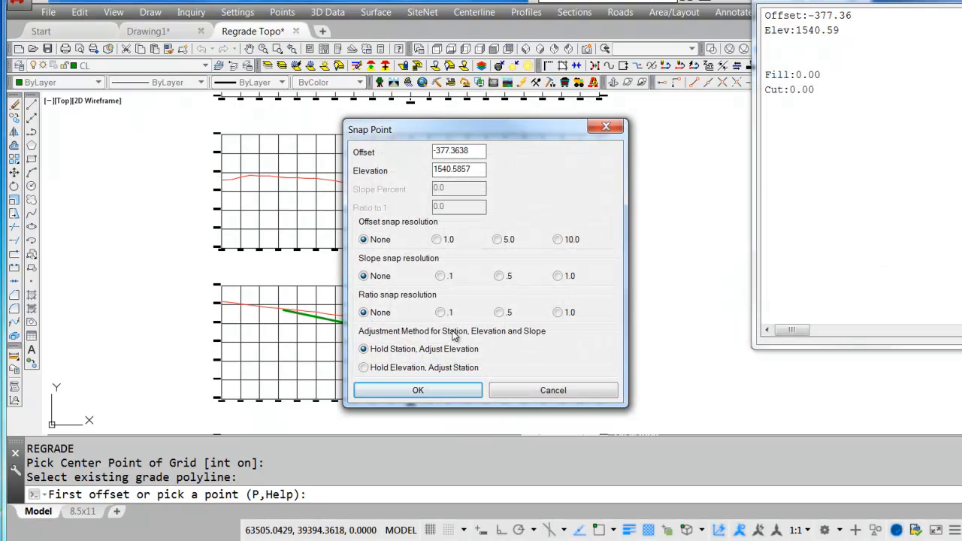
# Draw regrade points on section 15+00 at about offset -377, elevation 1541, offset -153, elevation 1506, and offset 22, elevation 1460.
pyautogui.click(418, 390)
pyautogui.click(429, 357)
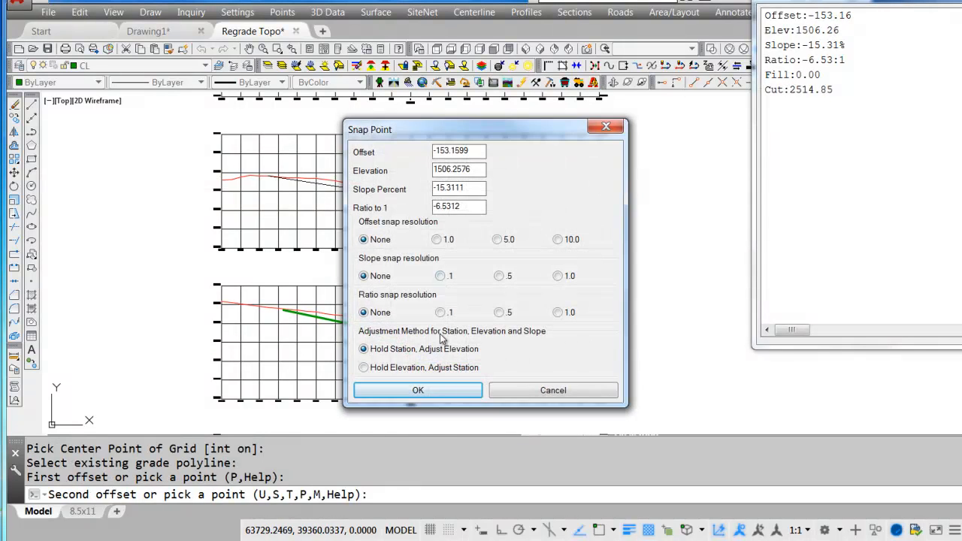
pyautogui.click(446, 394)
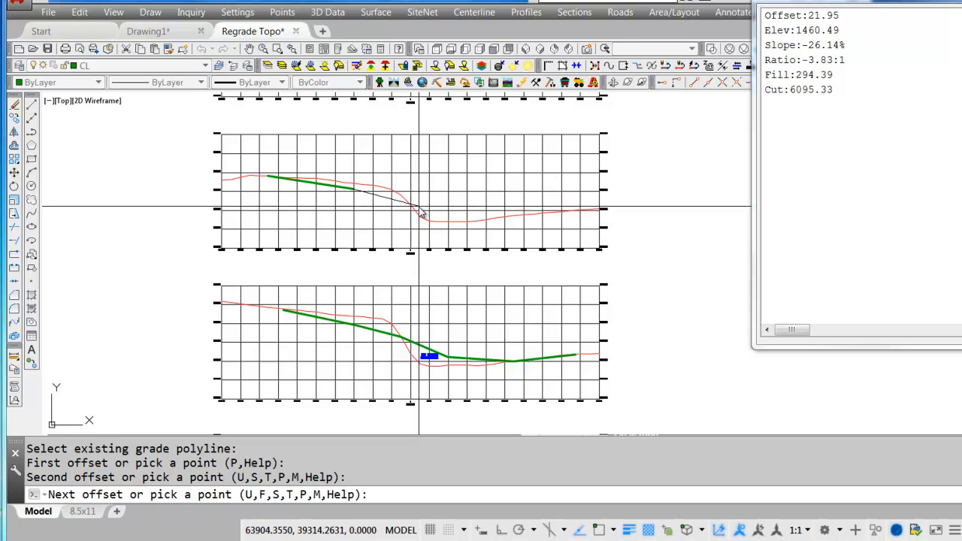
pyautogui.click(430, 356)
pyautogui.click(434, 389)
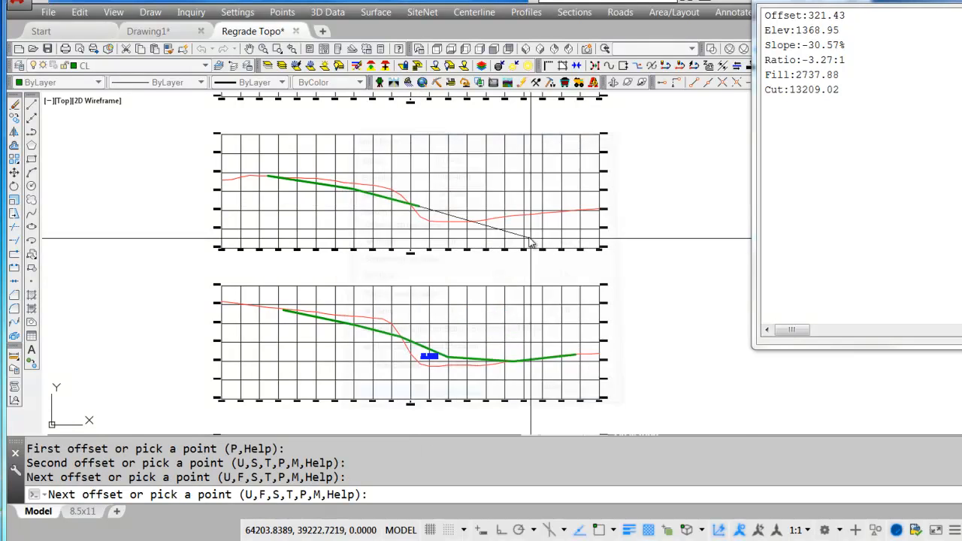
# Extend the regrade line to about offset 209, elevation 1439, offset 284, elevation 1436, and offset 447, elevation 1451, on existing grade.
pyautogui.click(492, 220)
pyautogui.click(455, 387)
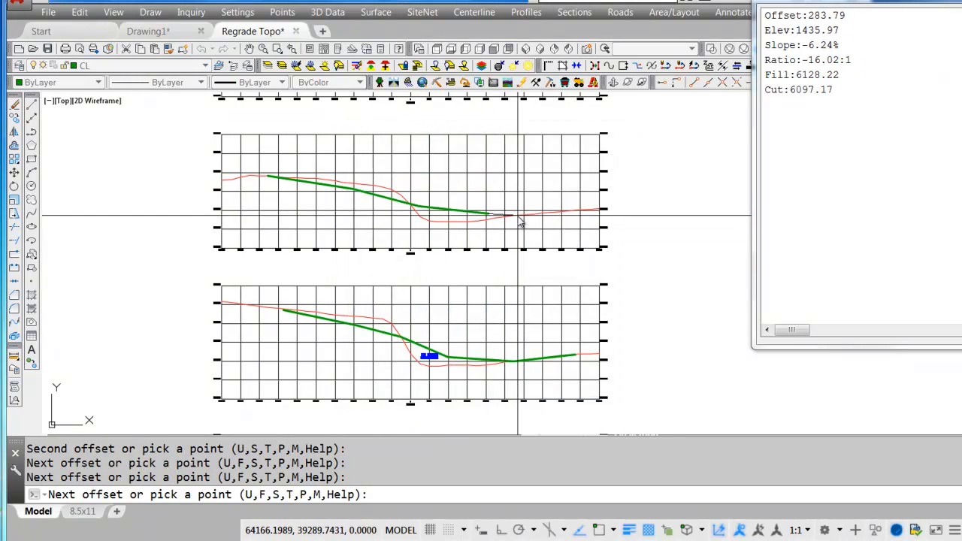
pyautogui.click(519, 216)
pyautogui.click(463, 393)
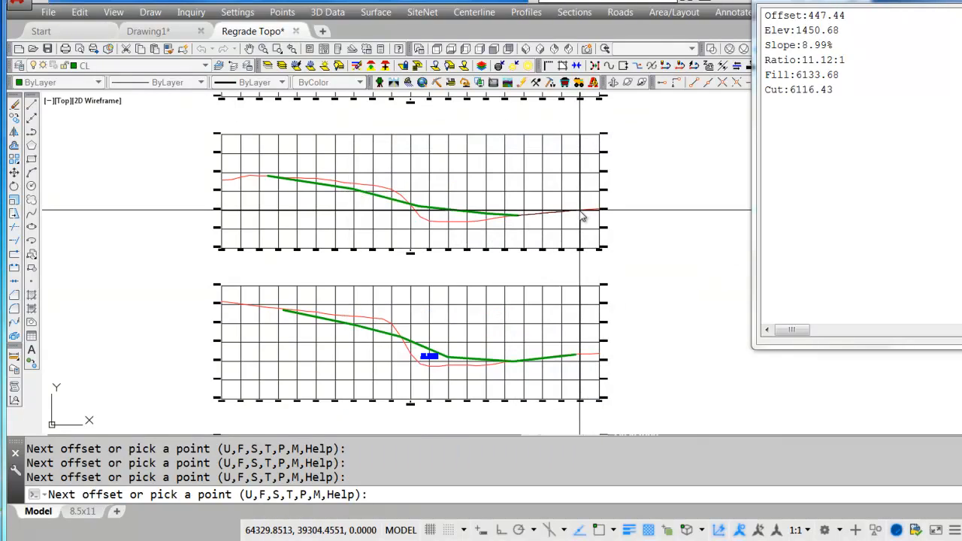
pyautogui.click(580, 216)
pyautogui.click(435, 388)
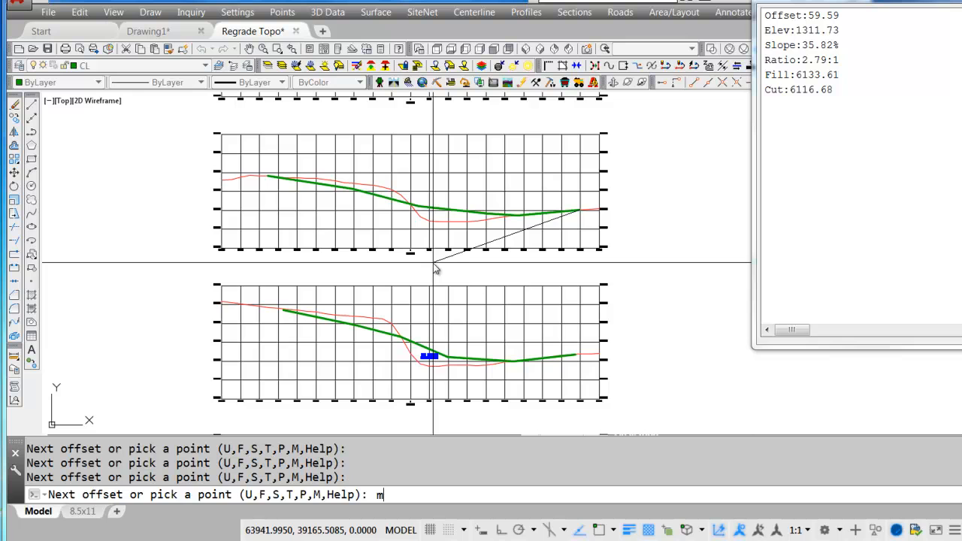
# Move the regrade vertex just past section 15+00's centerline to about offset 64.5, elevation 1452.3, to balance cut and fill.
pyautogui.press('Return')
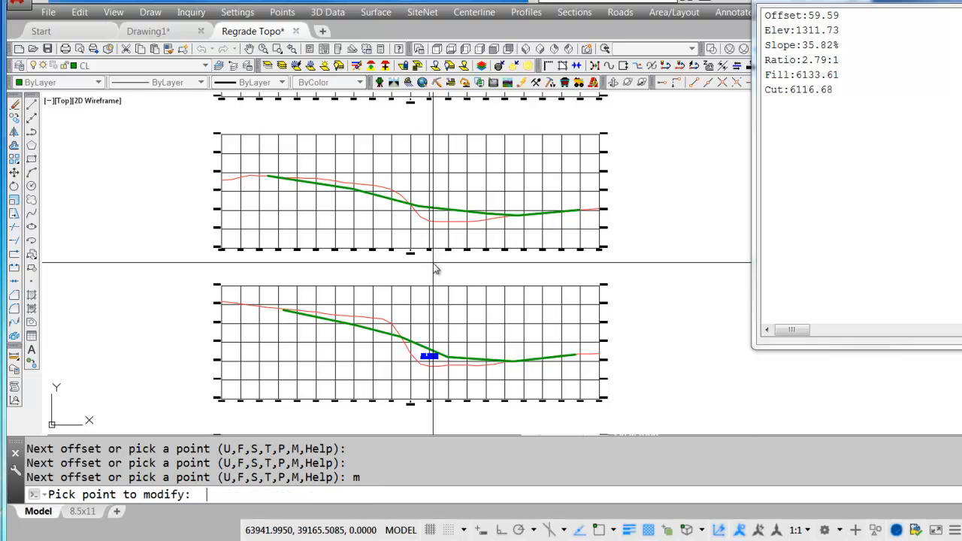
pyautogui.click(436, 210)
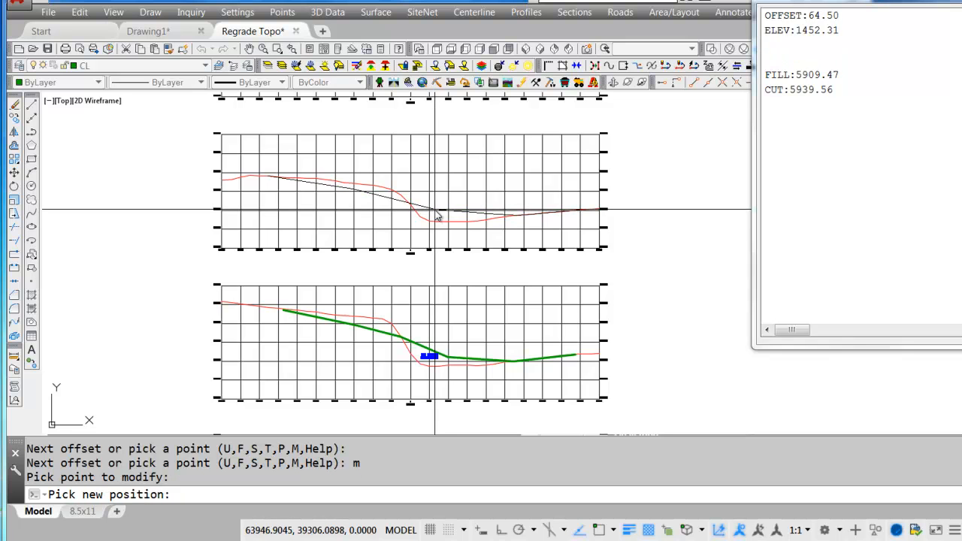
pyautogui.click(435, 210)
# Finish the section 15+00 regrade, place its cut and fill label below the line, and enter station 1500 to output it.
pyautogui.press('Return')
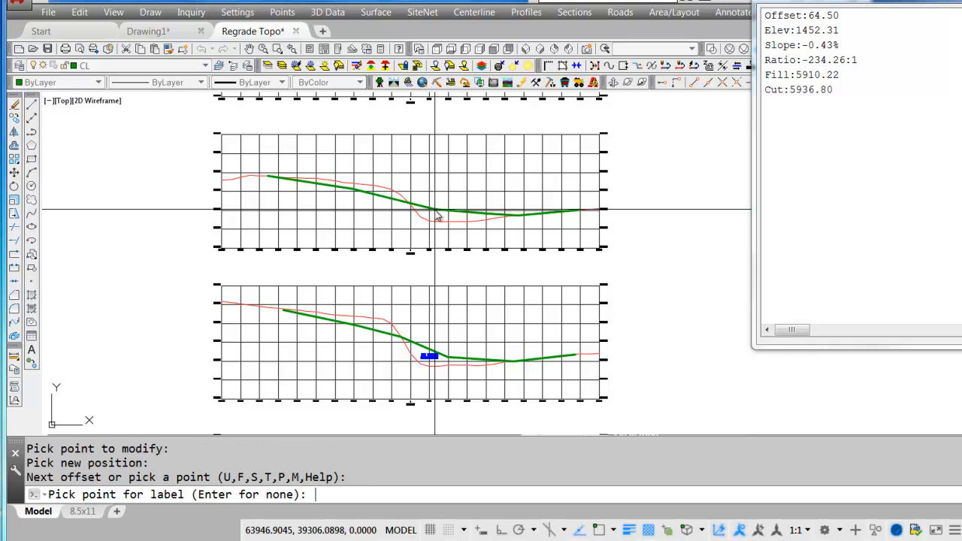
pyautogui.scroll(6, 437, 216)
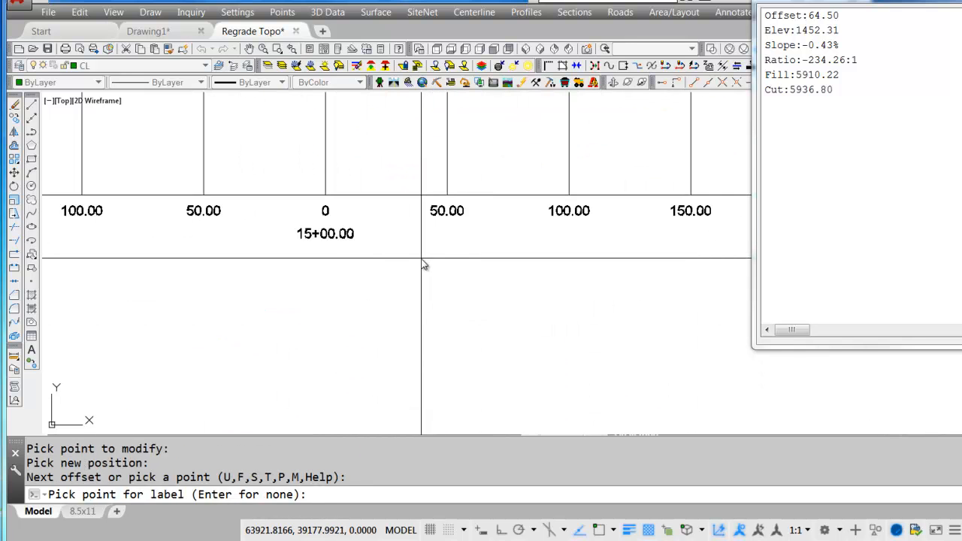
pyautogui.scroll(-6, 423, 265)
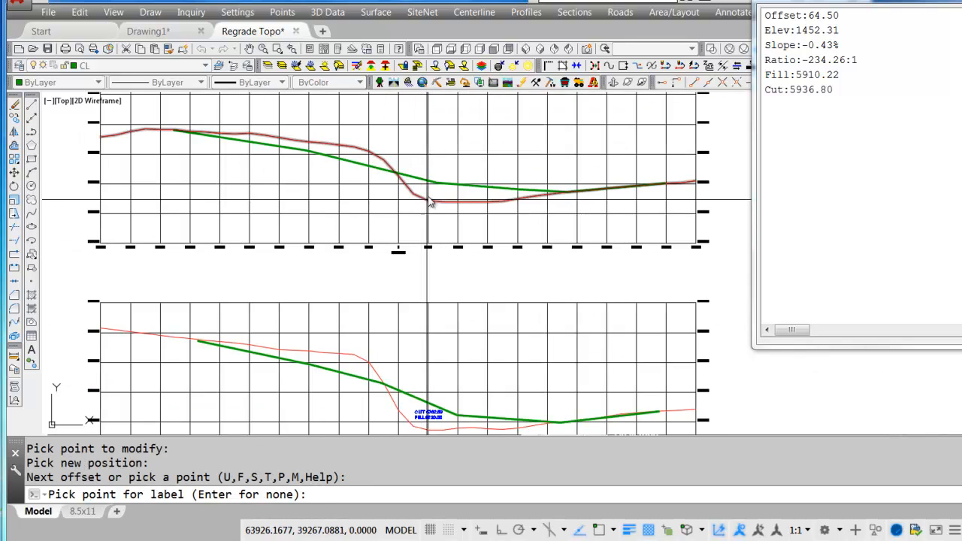
pyautogui.click(434, 196)
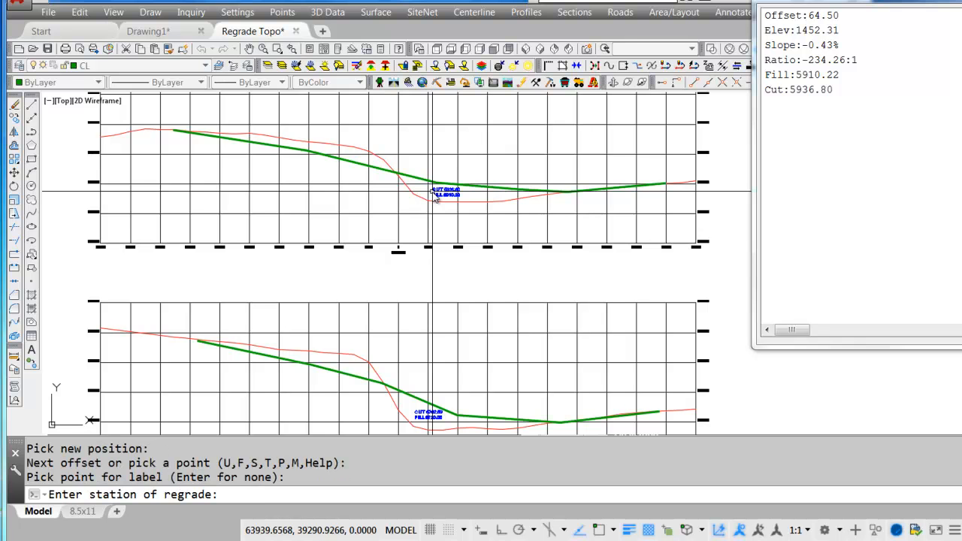
pyautogui.write('1500')
pyautogui.press('Return')
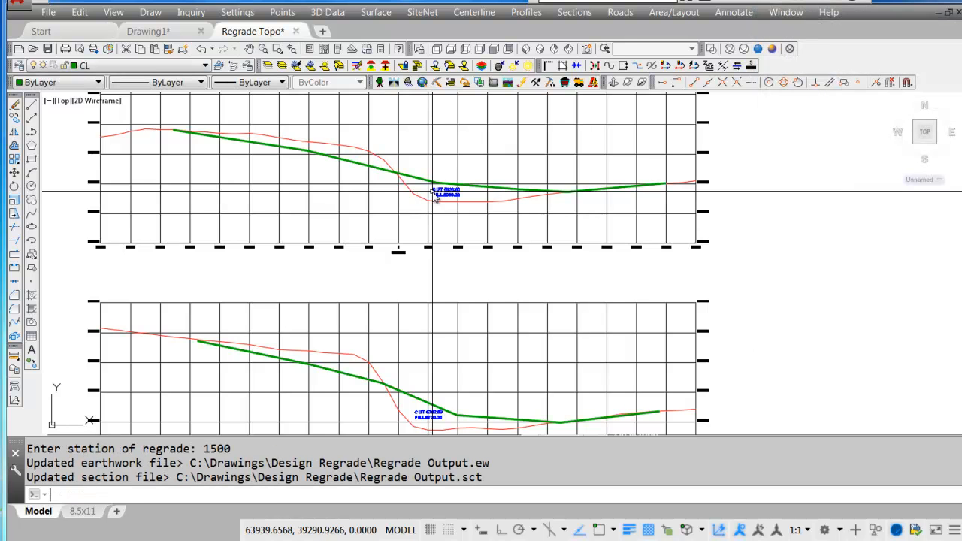
pyautogui.moveTo(433, 192); pyautogui.dragTo(445, 413, button='middle')
pyautogui.scroll(-2, 436, 376)
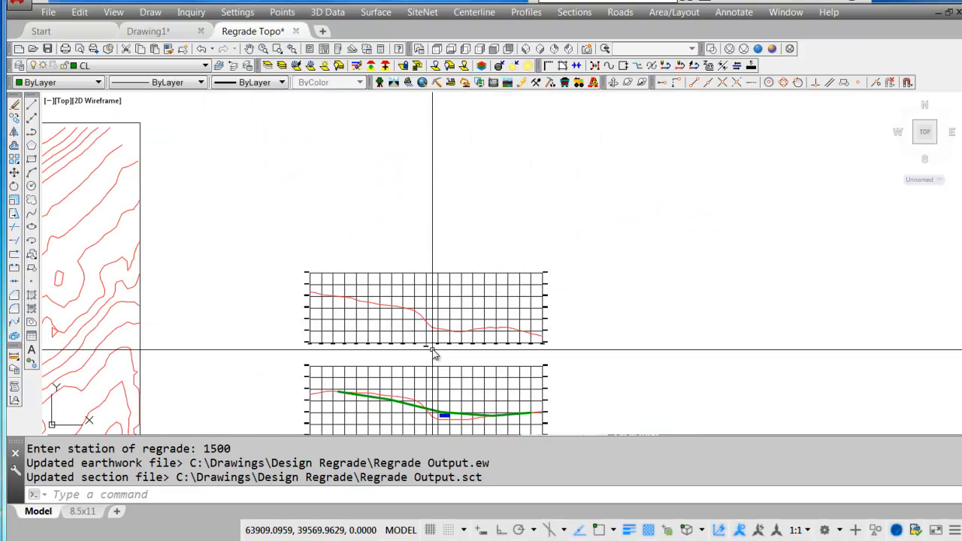
pyautogui.scroll(4, 436, 344)
pyautogui.press('Return')
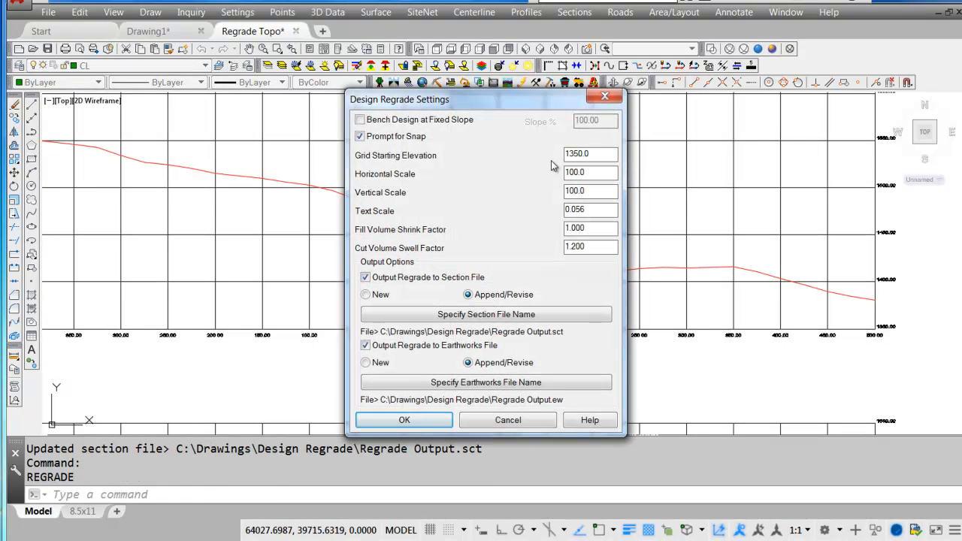
pyautogui.click(405, 418)
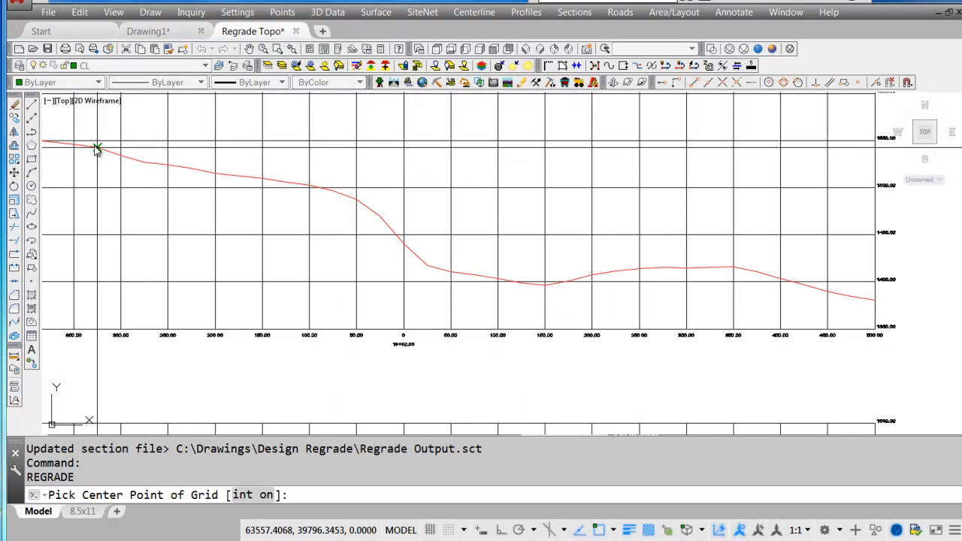
pyautogui.click(96, 148)
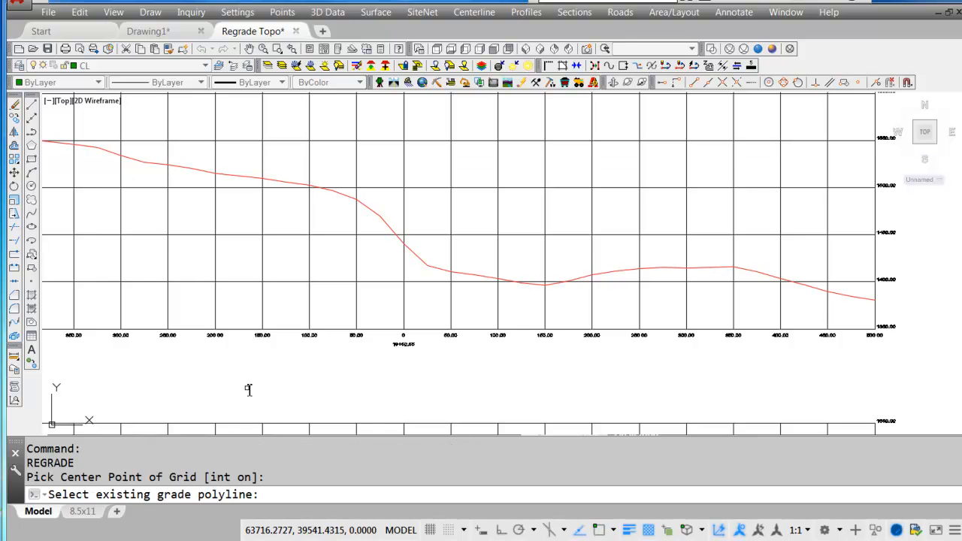
pyautogui.press('Escape')
# Start a regrade on section 19+50.55 with the current settings, using its grid's zero-offset base point and existing-grade polyline.
pyautogui.press('Return')
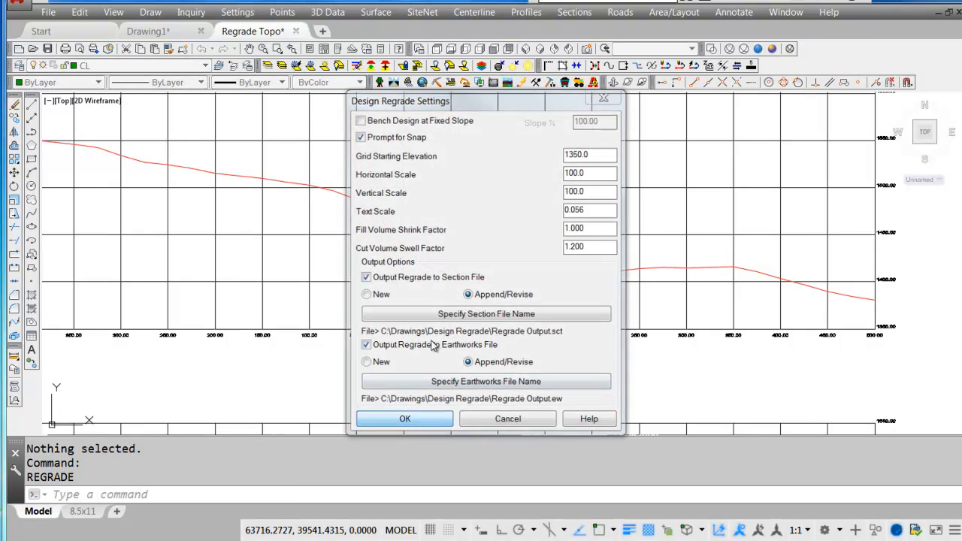
pyautogui.press('Return')
pyautogui.scroll(5, 405, 335)
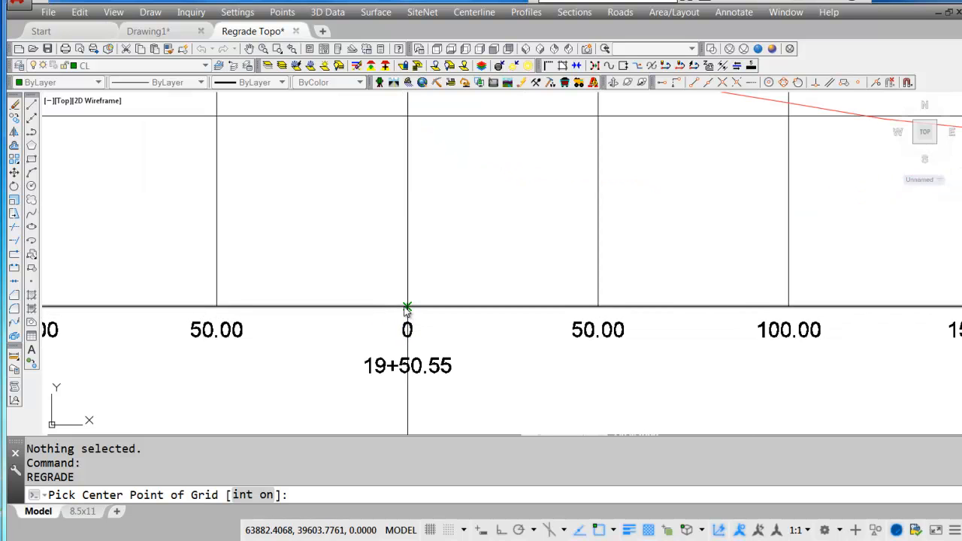
pyautogui.click(407, 308)
pyautogui.scroll(-4, 407, 308)
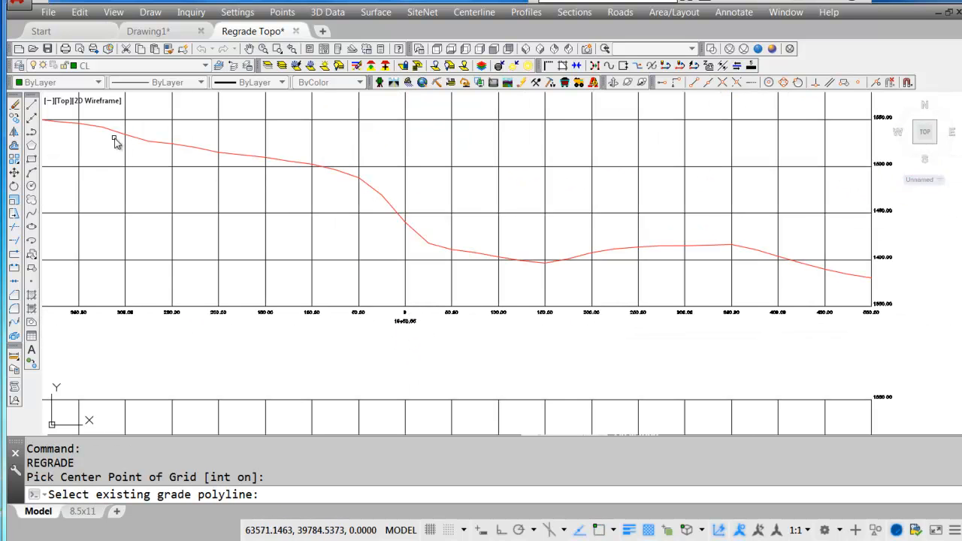
pyautogui.click(104, 130)
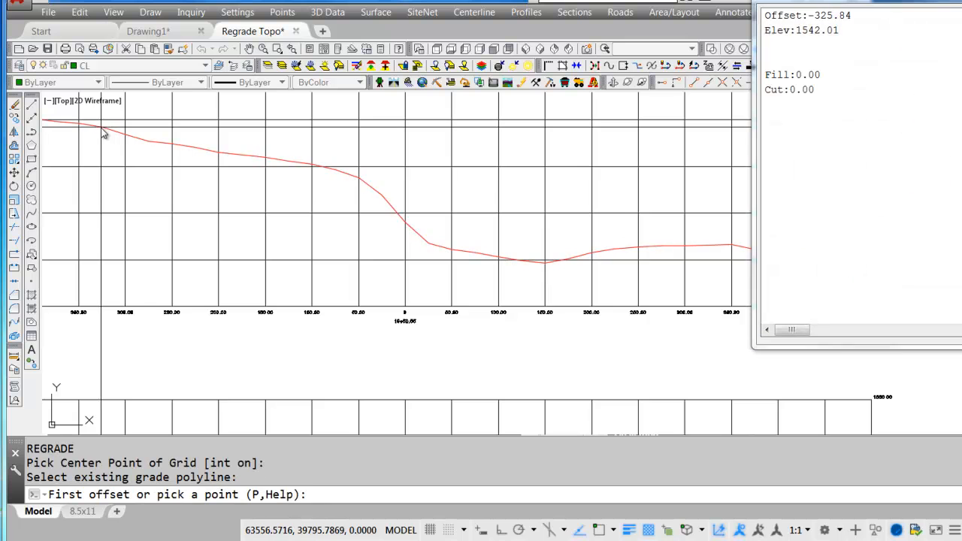
# Draw regrade points on section 19+50.55 at about offset -326, elevation 1542, offset -210, elevation 1505, and offset -50, elevation 1460.
pyautogui.click(104, 134)
pyautogui.click(417, 389)
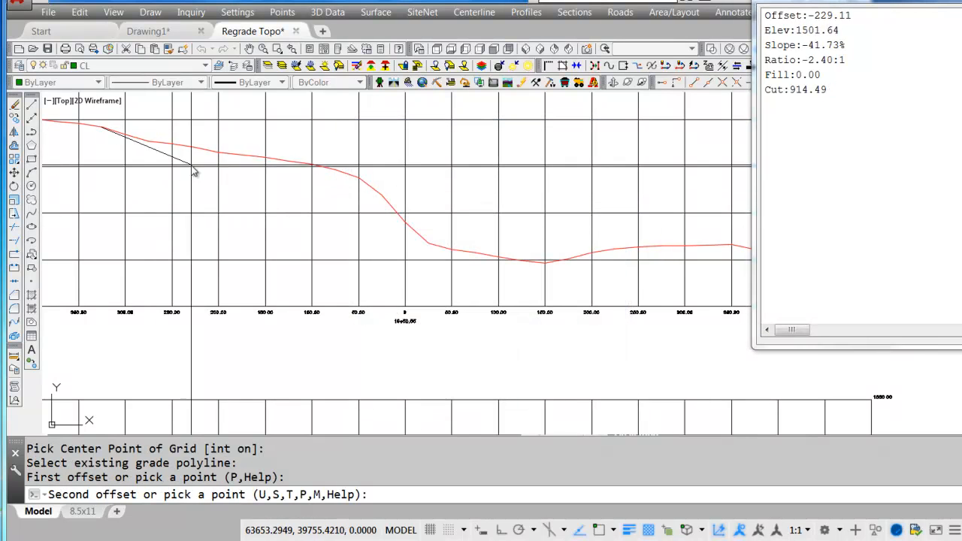
pyautogui.click(210, 170)
pyautogui.click(386, 388)
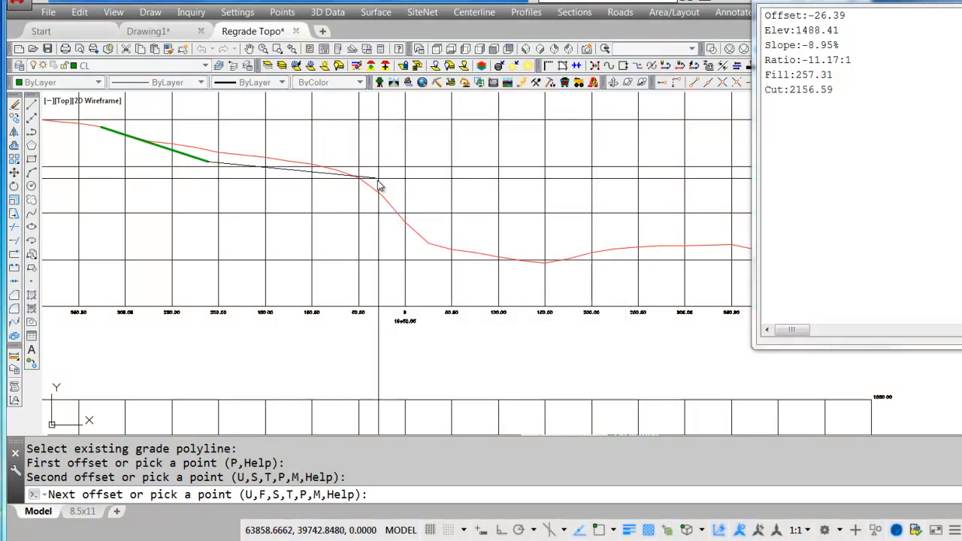
pyautogui.click(360, 203)
pyautogui.click(426, 389)
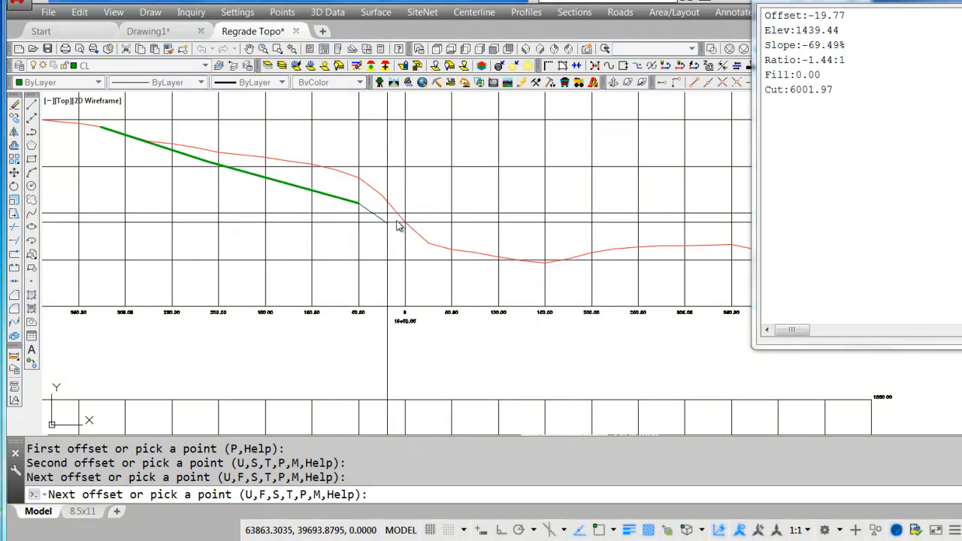
# Extend the regrade line to about offset 34, elevation 1439, offset 155, elevation 1416, offset 415, elevation 1400, and offset 451, elevation 1389.
pyautogui.click(441, 229)
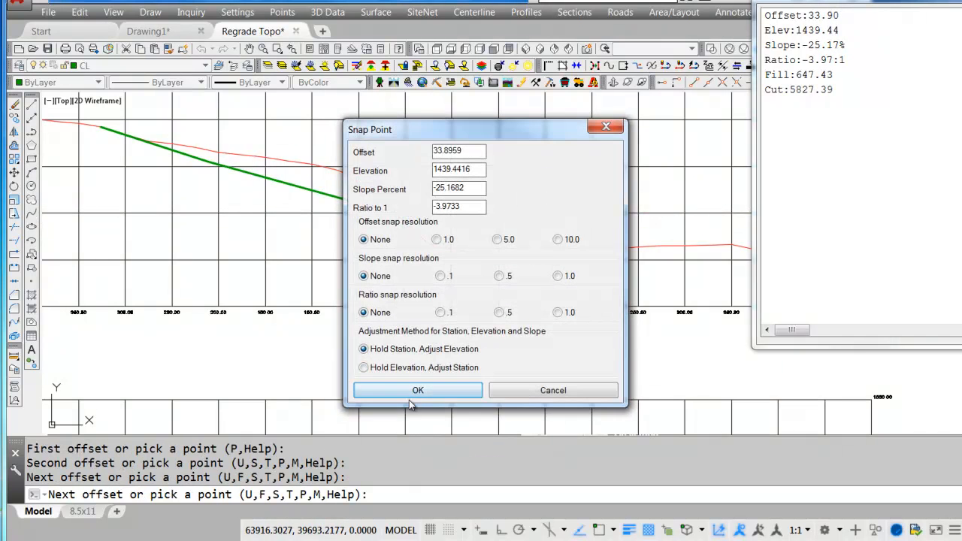
pyautogui.click(410, 397)
pyautogui.click(554, 257)
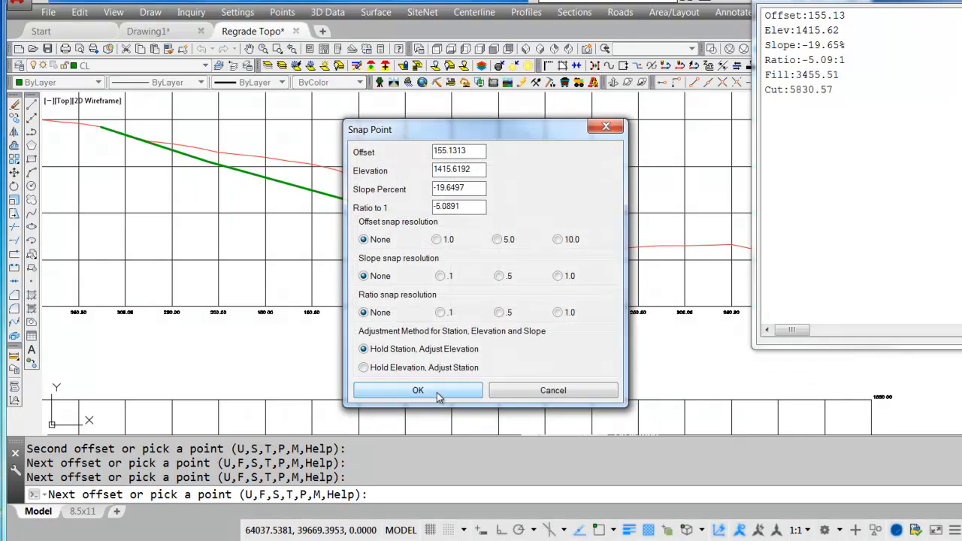
pyautogui.click(438, 393)
pyautogui.moveTo(716, 233); pyautogui.dragTo(495, 260, button='middle')
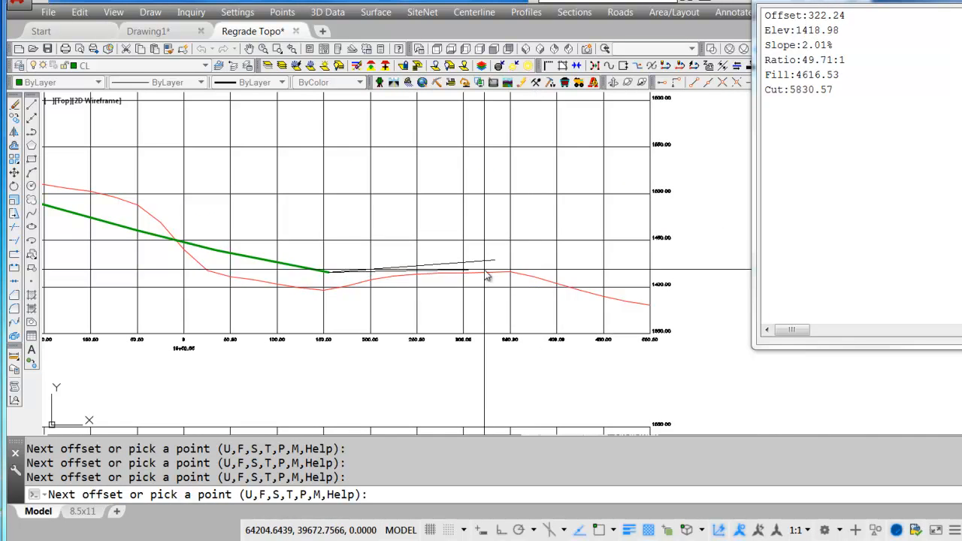
pyautogui.click(570, 291)
pyautogui.click(466, 391)
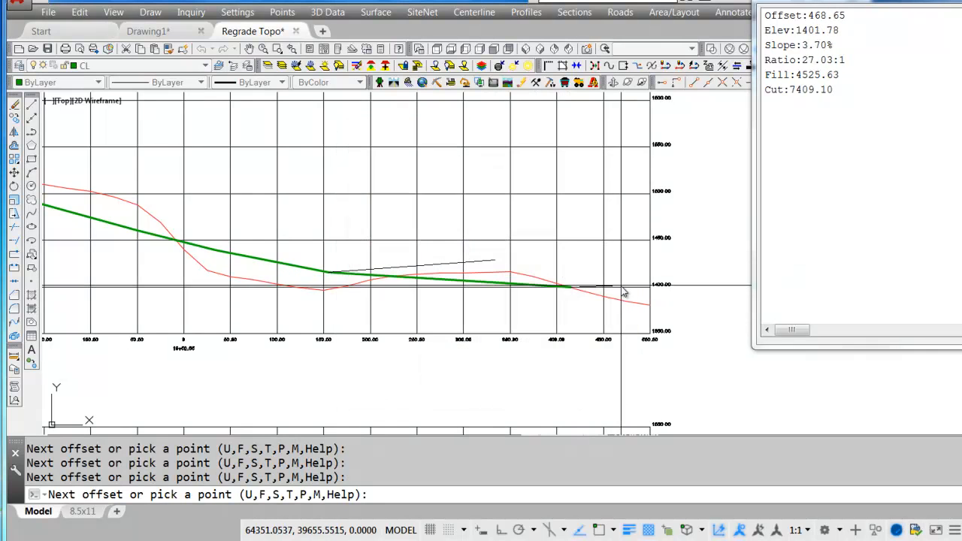
pyautogui.click(610, 243)
pyautogui.click(448, 388)
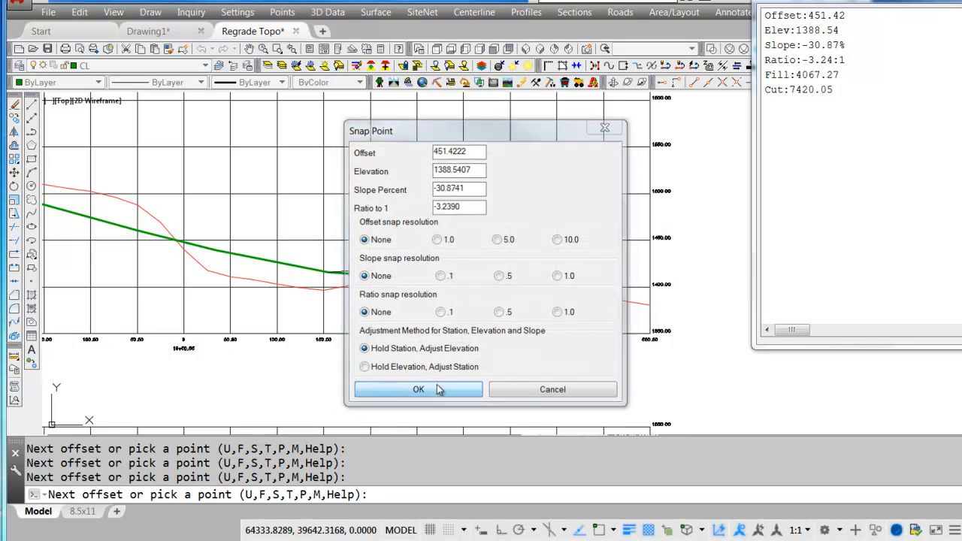
# Raise the regrade vertex near offset 155 to about offset 150, elevation 1425, to add fill.
pyautogui.write('m')
pyautogui.press('Return')
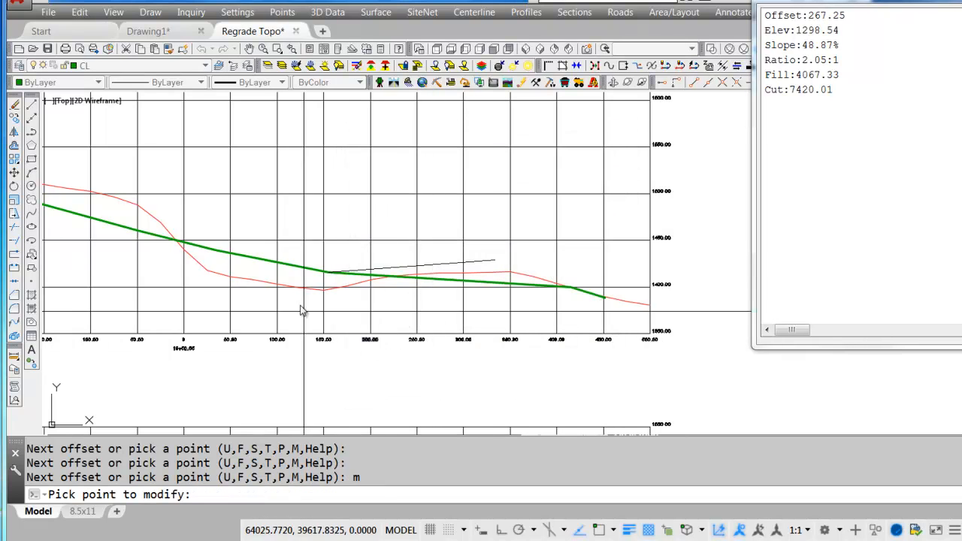
pyautogui.click(330, 276)
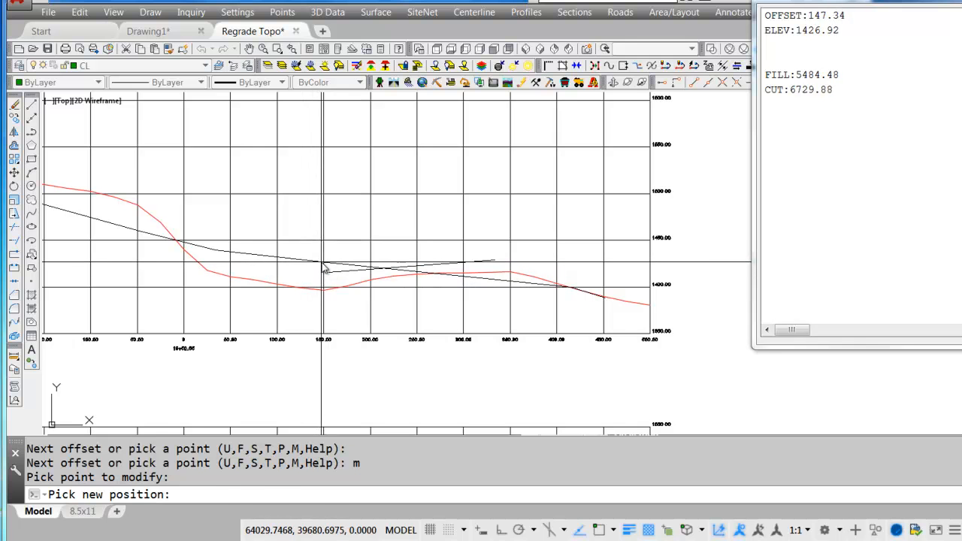
pyautogui.click(324, 268)
# Balance cut and fill by moving the vertices beside the centerline to about offset -16, elevation 1460, and offset 64.5, elevation 1437.5.
pyautogui.write('m')
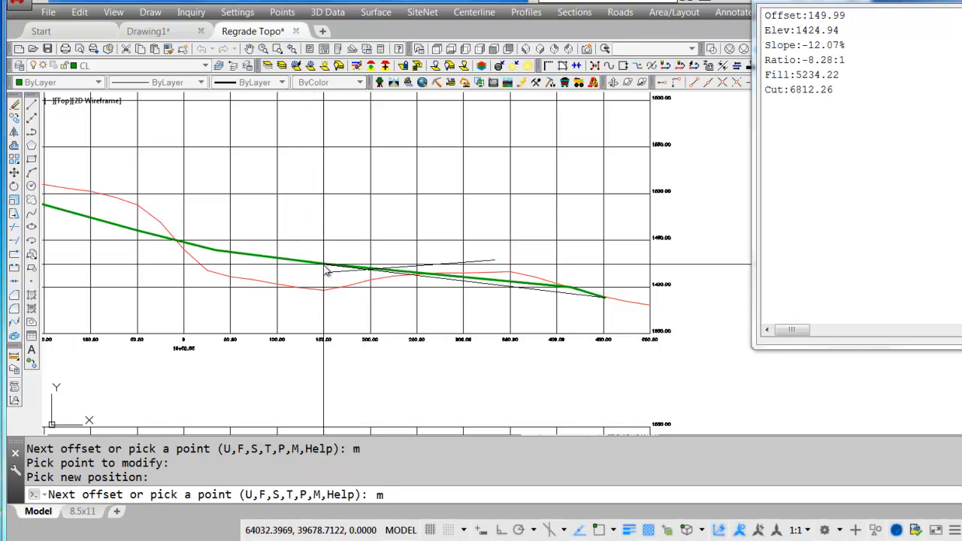
pyautogui.press('Return')
pyautogui.click(173, 237)
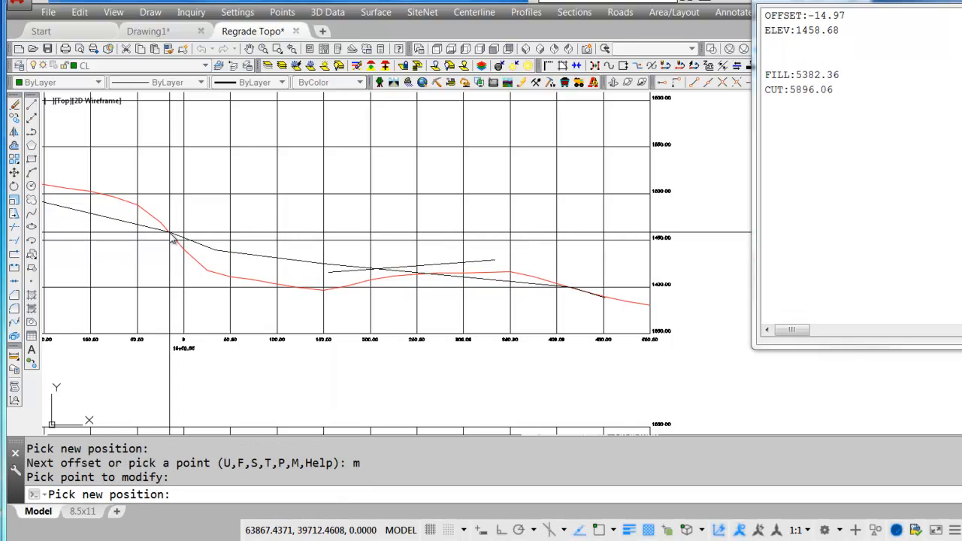
pyautogui.click(172, 238)
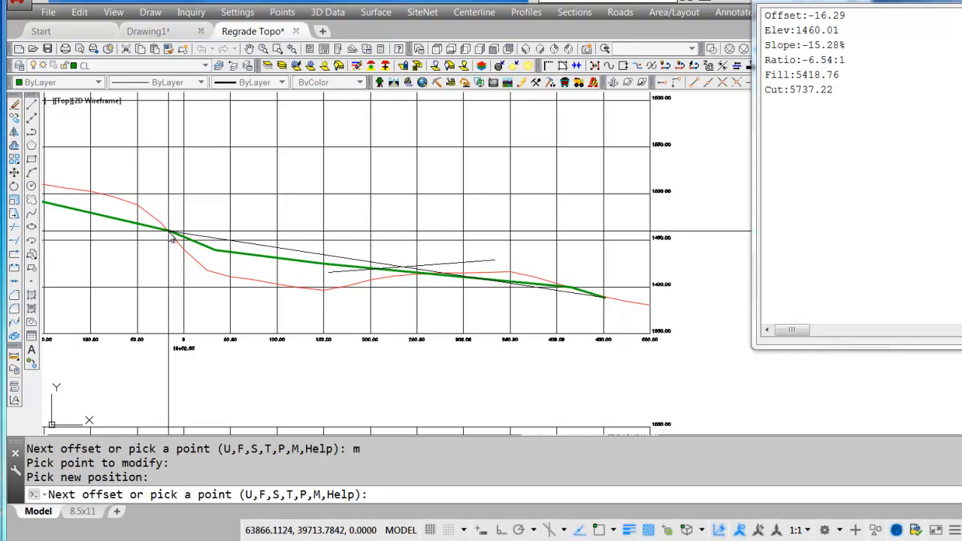
# Finish the section 19+50.55 regrade, place its cut and fill label below the line, and enter station 1950.55 to output it.
pyautogui.press('Return')
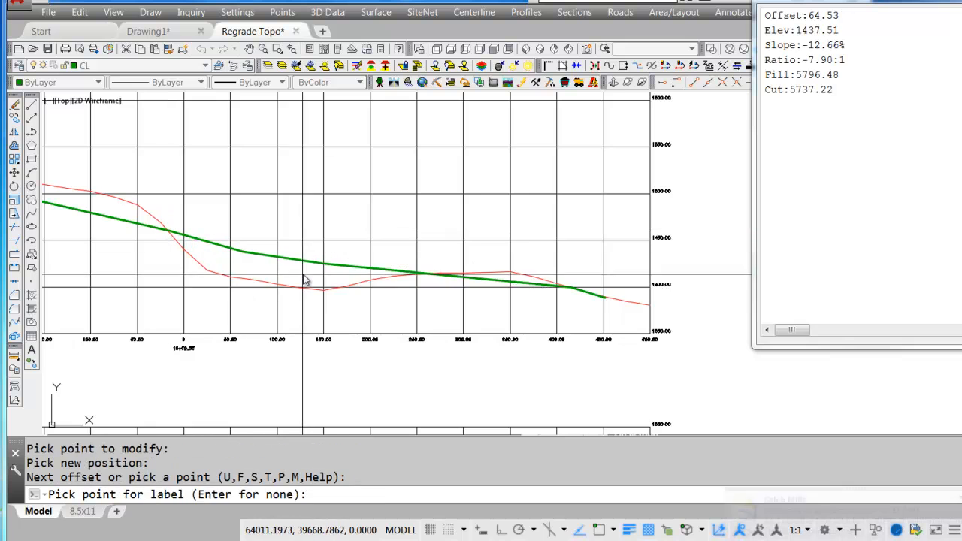
pyautogui.click(296, 275)
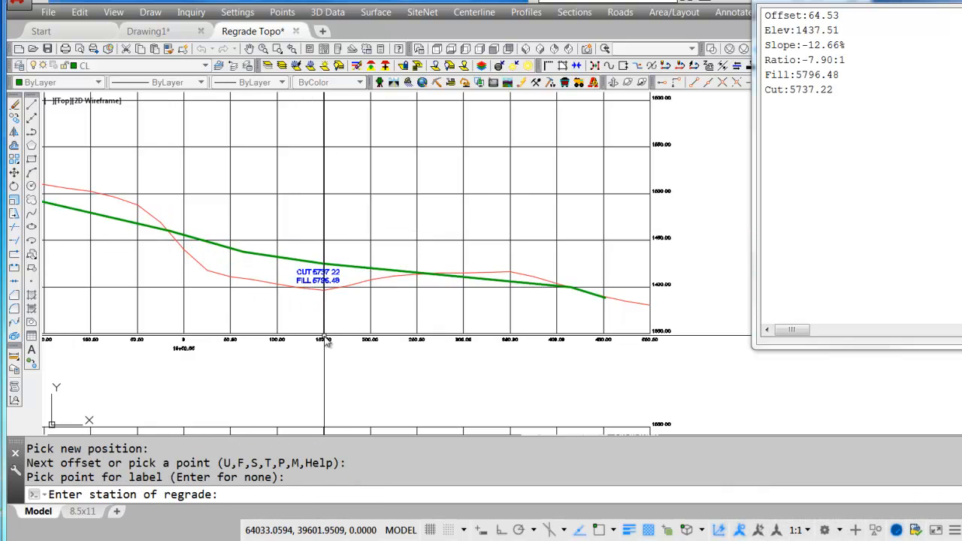
pyautogui.scroll(5, 188, 355)
pyautogui.write('1950.55')
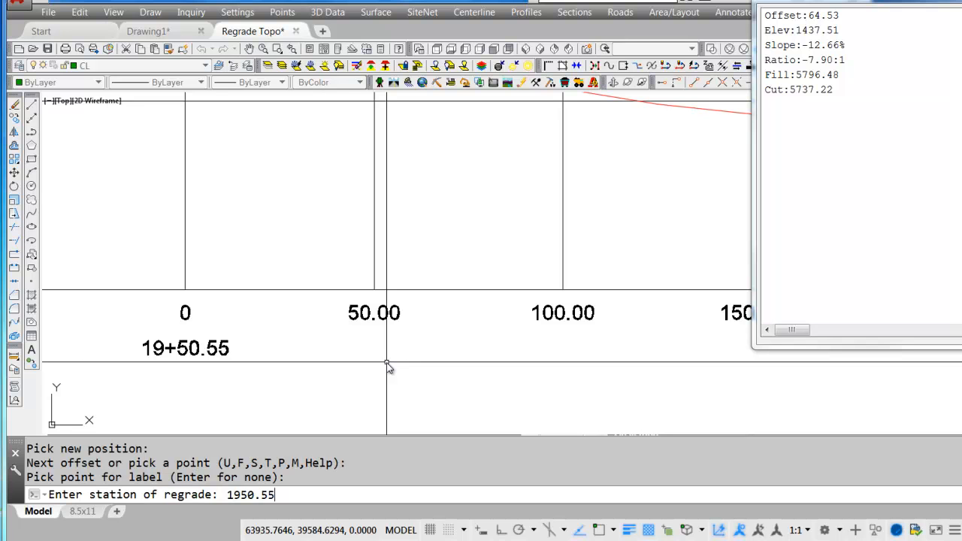
pyautogui.press('Return')
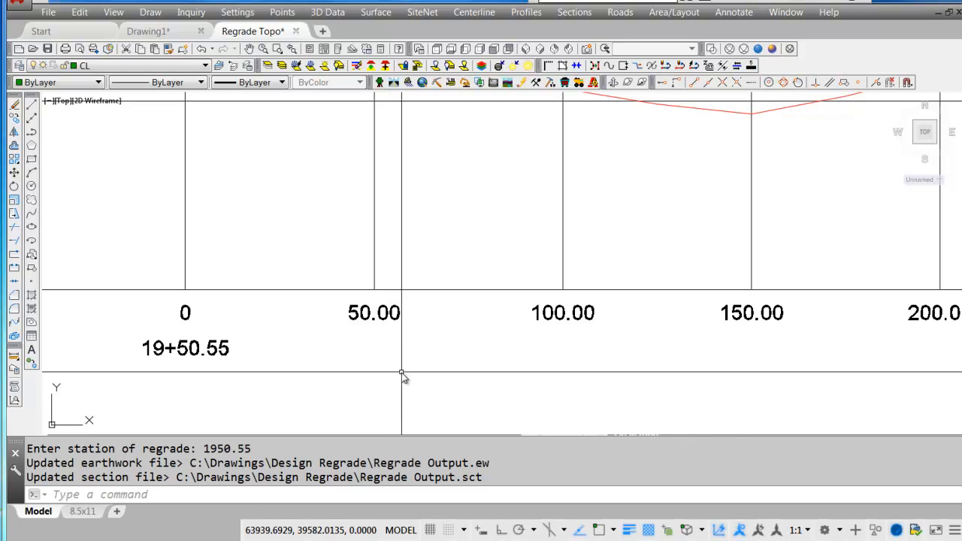
# Open the Regrade Output.ew end area file and generate a standard report from station 0+00 to 19+50.55.
pyautogui.scroll(-8, 505, 258)
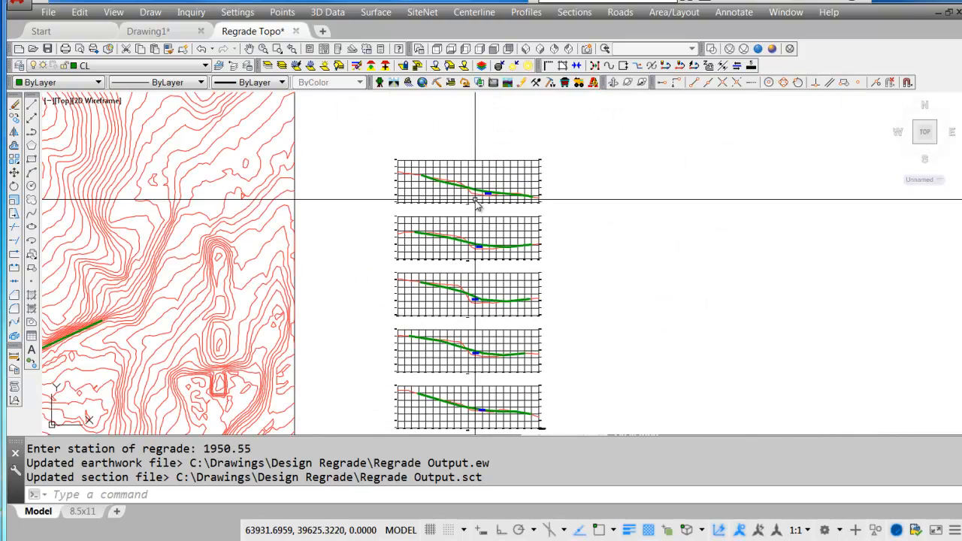
pyautogui.moveTo(479, 286); pyautogui.dragTo(440, 238, button='middle')
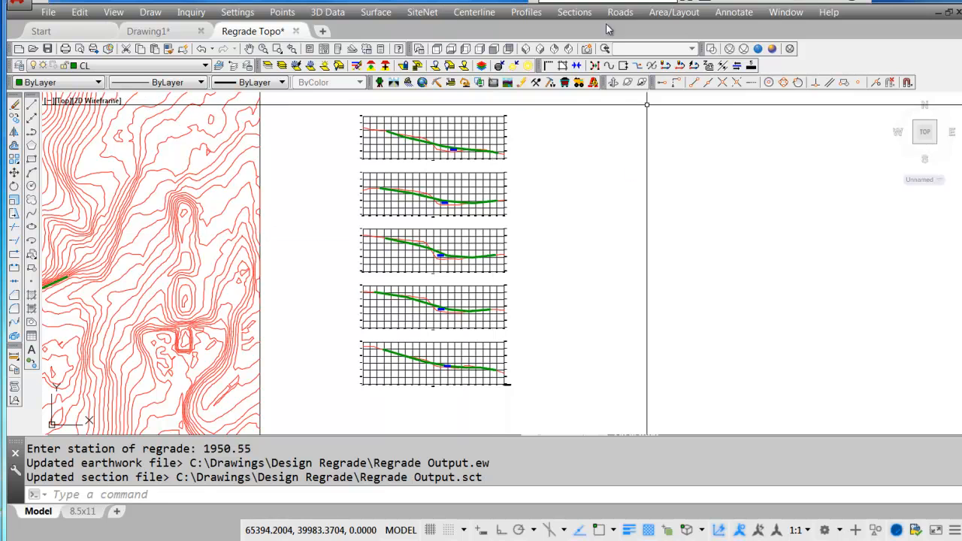
pyautogui.click(574, 12)
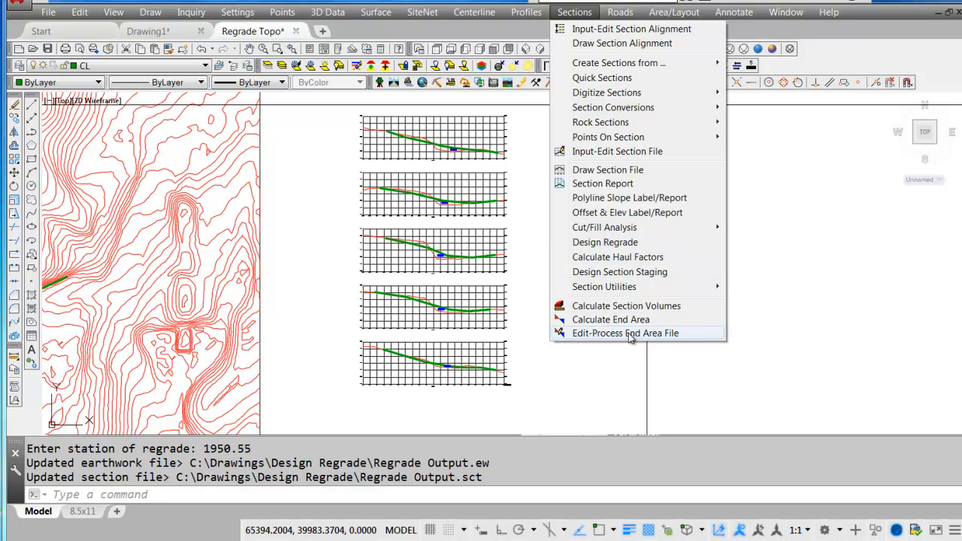
pyautogui.click(667, 340)
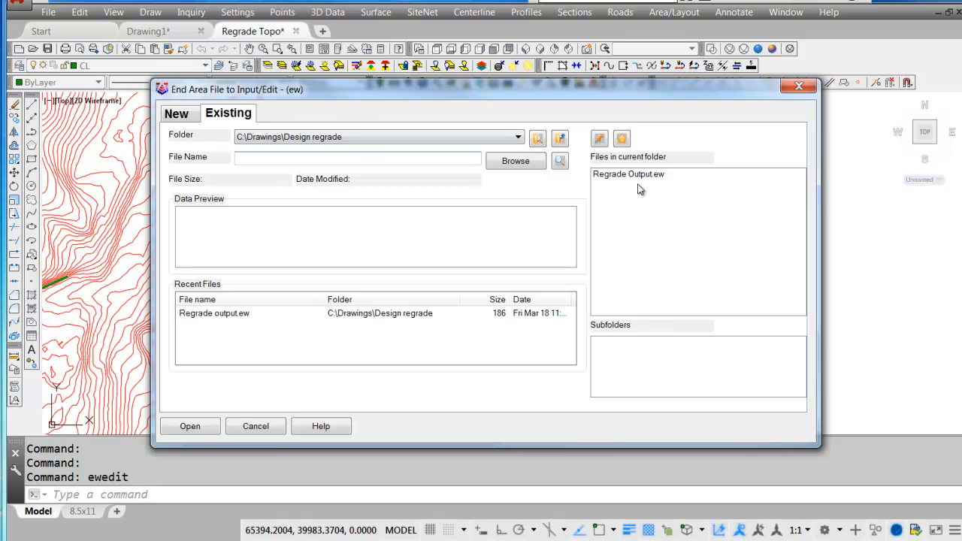
pyautogui.doubleClick(639, 174)
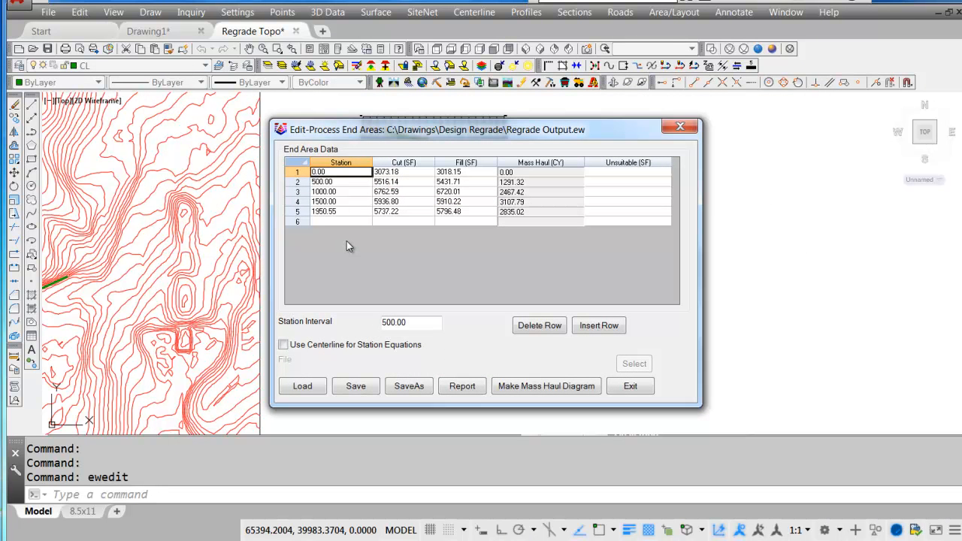
pyautogui.click(461, 390)
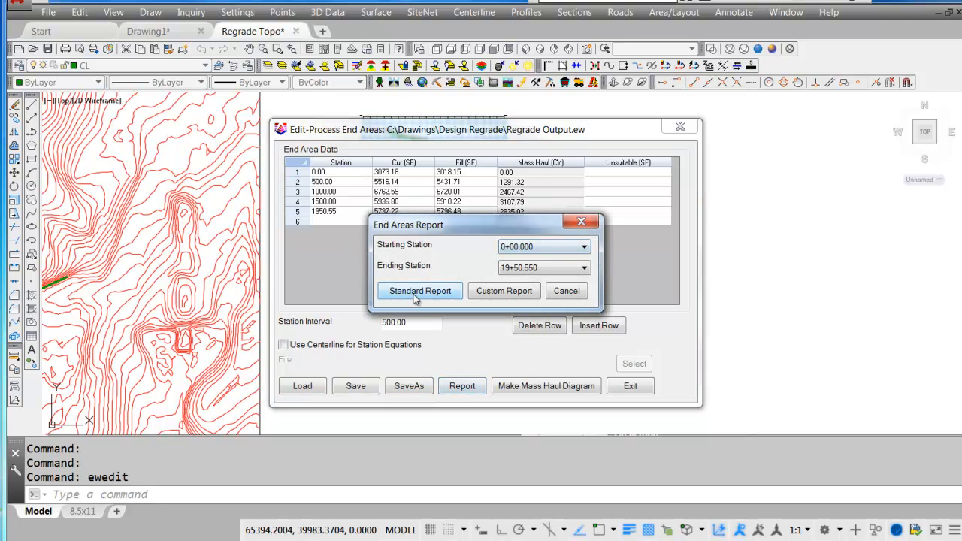
pyautogui.click(441, 295)
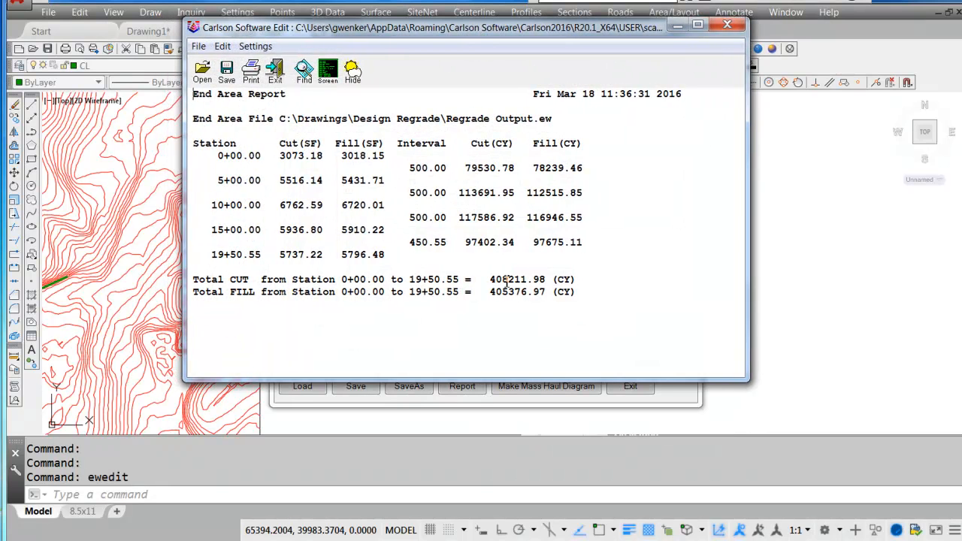
# Compare the total and per-interval cut and fill volumes in the end area report, then close the report and end area editor.
pyautogui.moveTo(497, 280); pyautogui.dragTo(532, 296)
pyautogui.click(591, 291)
pyautogui.moveTo(536, 172); pyautogui.dragTo(571, 183)
pyautogui.click(569, 230)
pyautogui.click(728, 28)
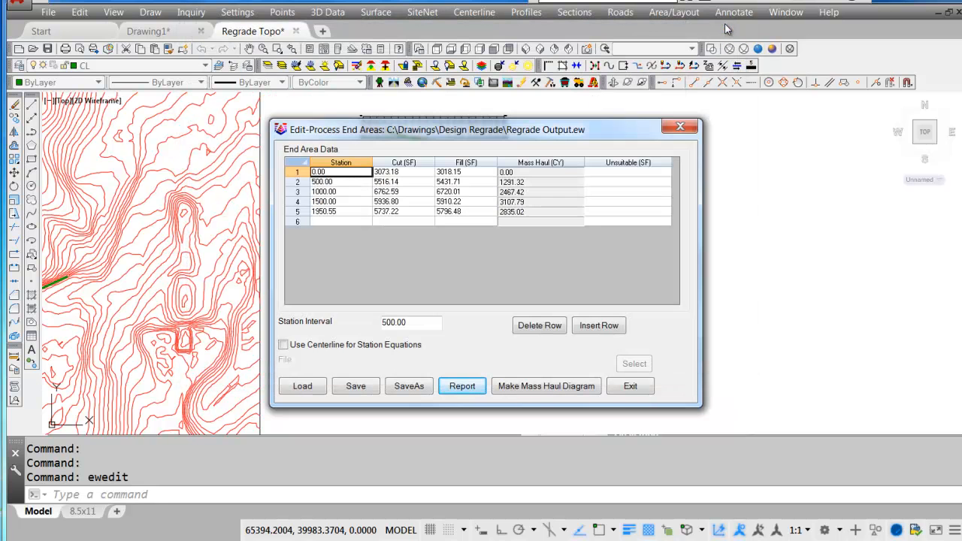
pyautogui.click(646, 386)
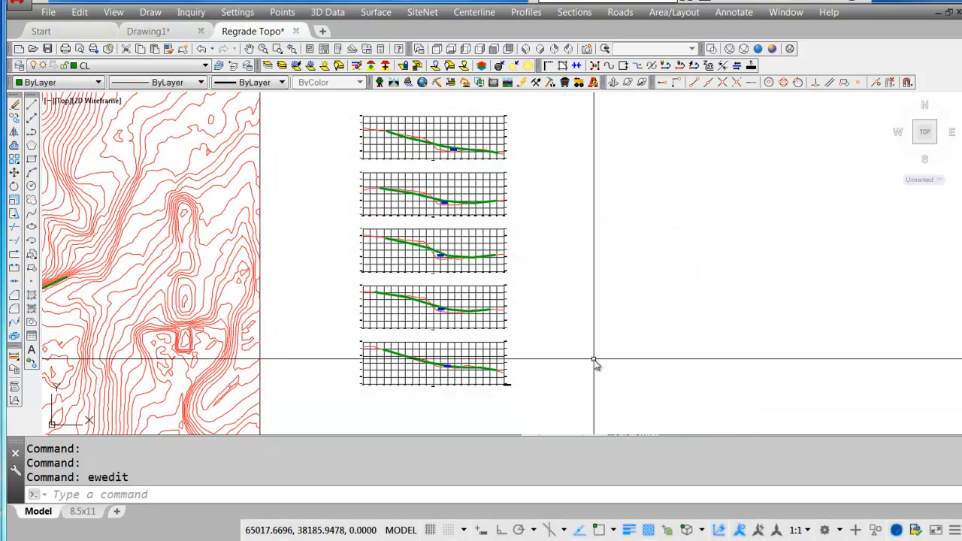
# Set up Sections to 3D Polylines on layer 3DXSEC with a polyline as the alignment method.
pyautogui.moveTo(550, 333); pyautogui.dragTo(677, 328, button='middle')
pyautogui.scroll(7, 634, 339)
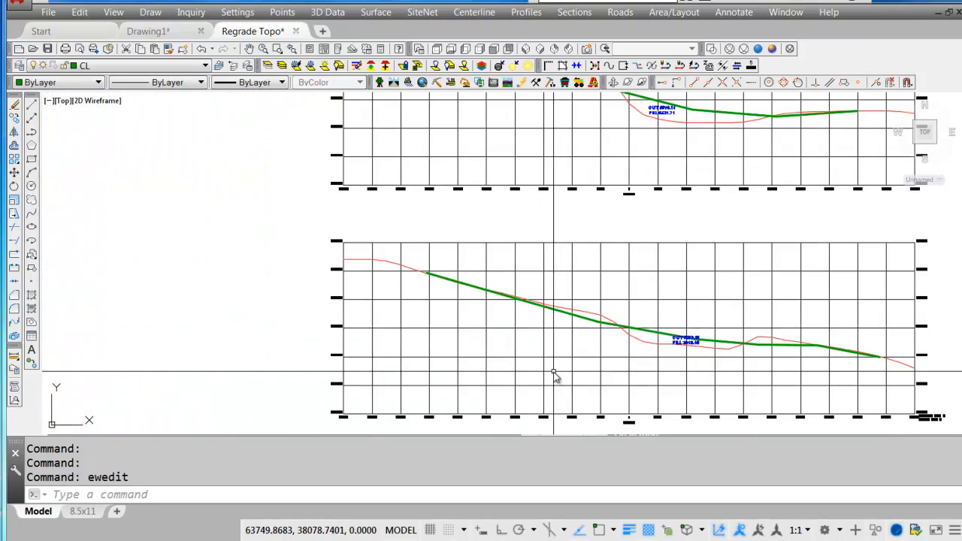
pyautogui.scroll(-10, 636, 333)
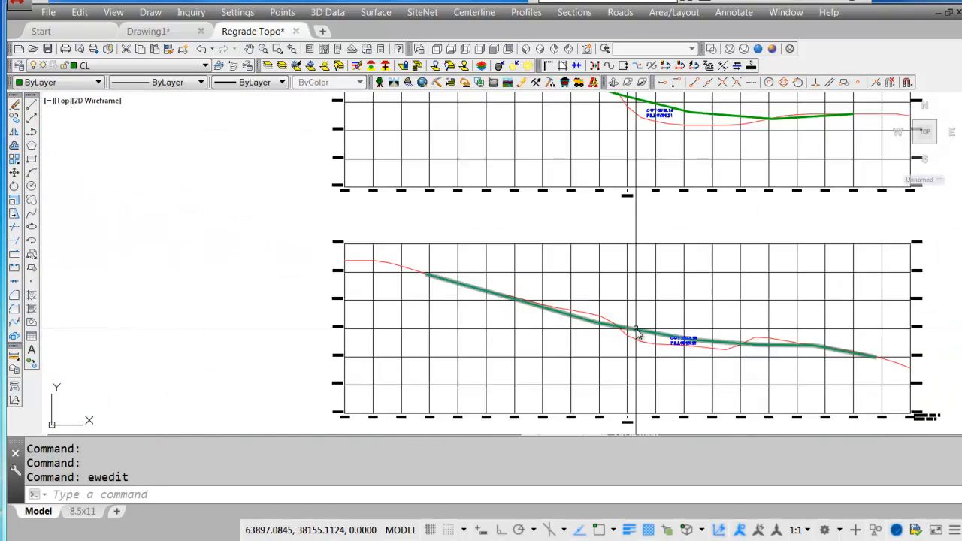
pyautogui.moveTo(439, 334)
pyautogui.mouseDown(button='middle')
pyautogui.moveTo(520, 249)
pyautogui.moveTo(503, 322)
pyautogui.mouseUp(button='middle')
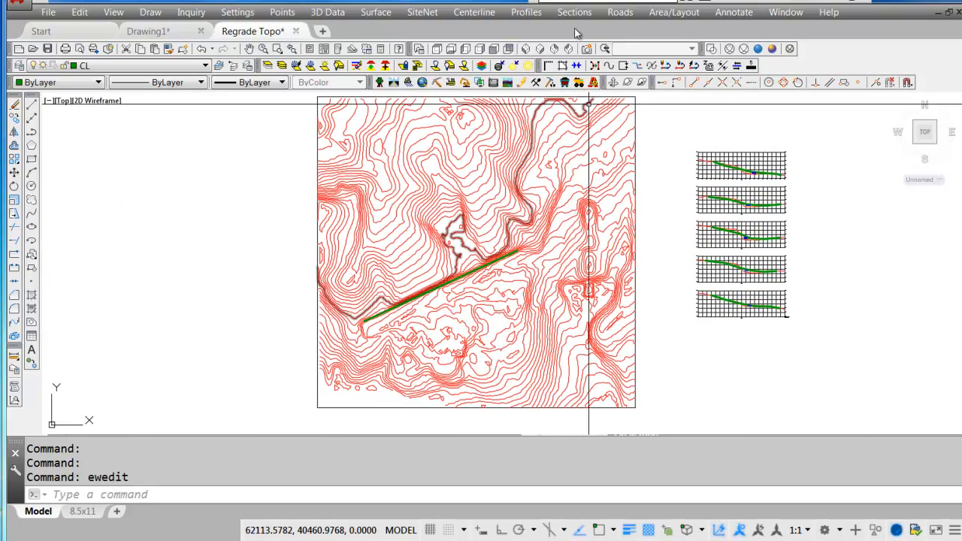
pyautogui.click(575, 13)
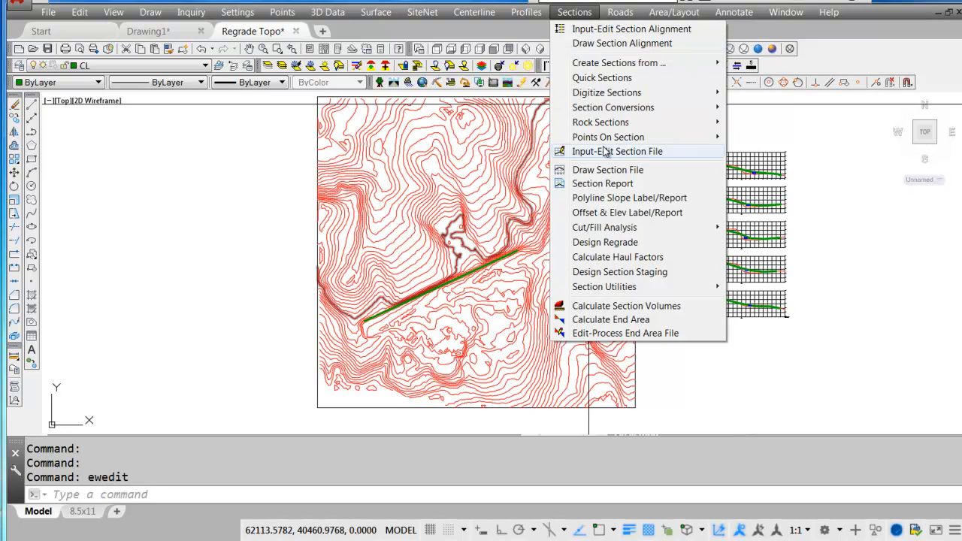
pyautogui.moveTo(617, 294)
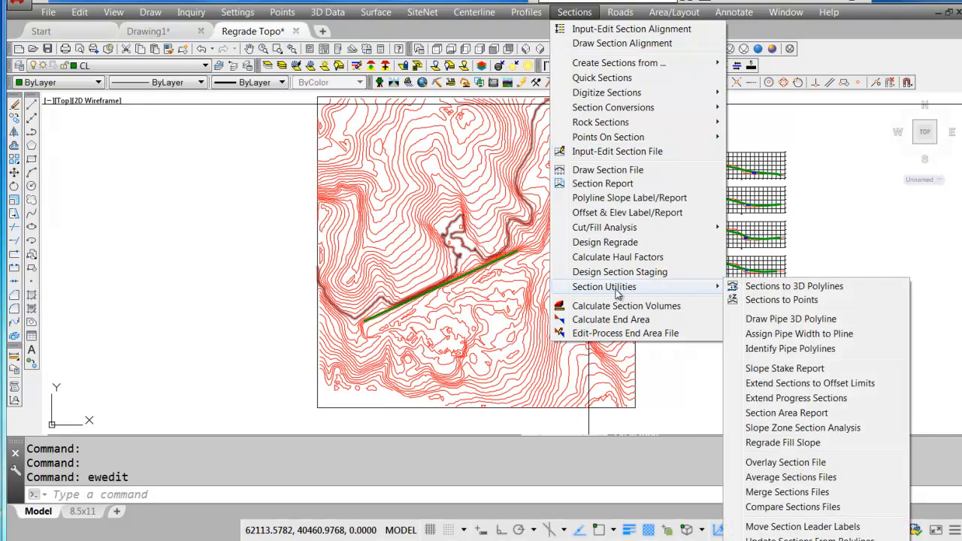
pyautogui.click(827, 292)
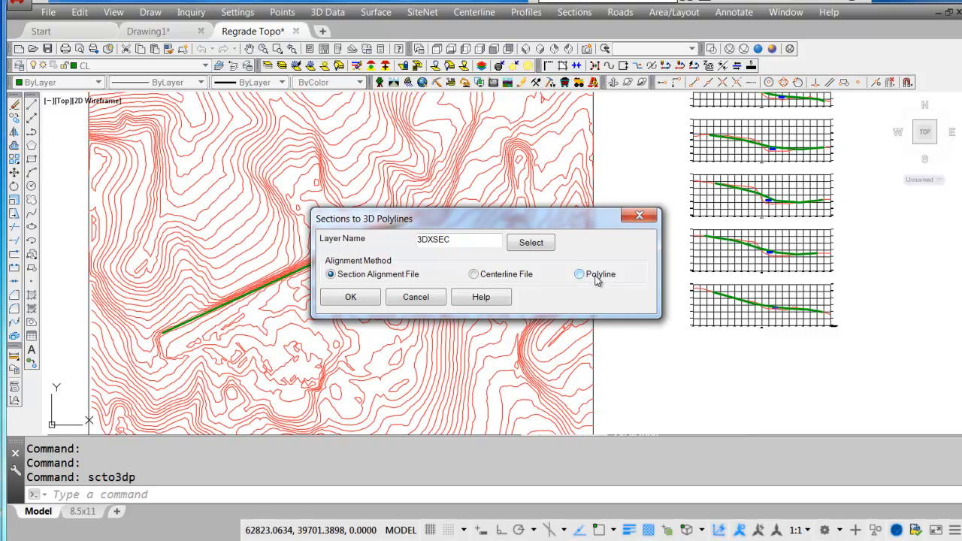
pyautogui.click(597, 276)
pyautogui.click(369, 298)
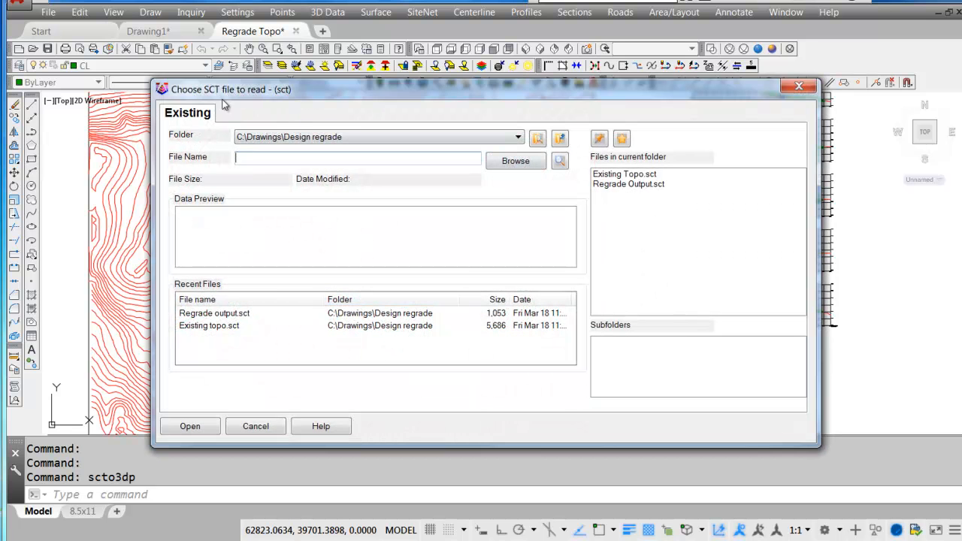
# Process Regrade Output.sct from station 0.00 to 1950.55 as cross sections along the green centerline polyline, starting at 0.0 with the Roadway type.
pyautogui.doubleClick(628, 184)
pyautogui.press('Return')
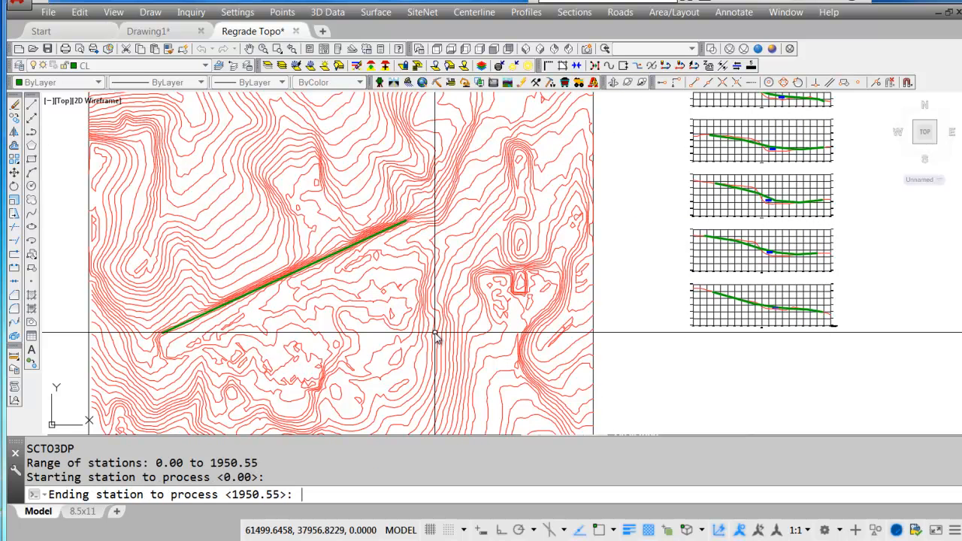
pyautogui.press('Return')
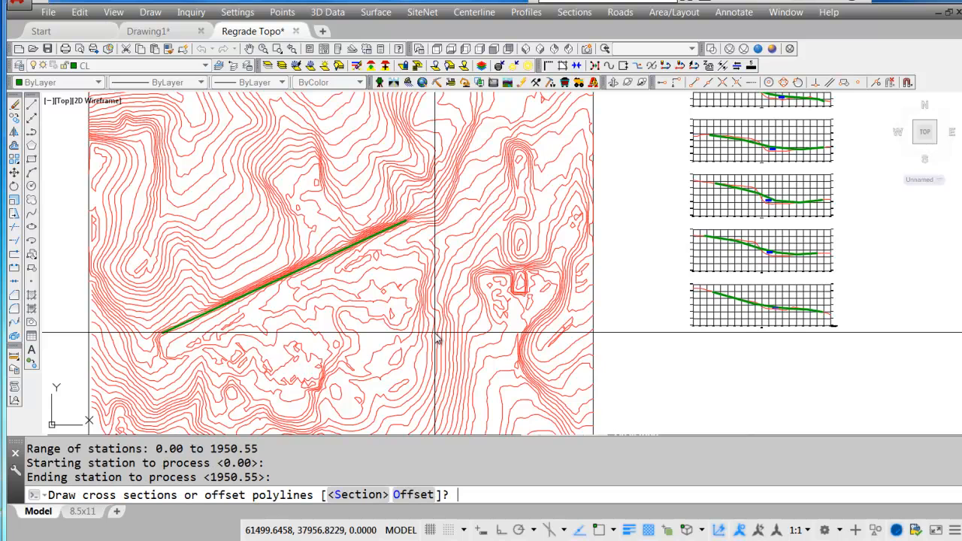
pyautogui.click(363, 495)
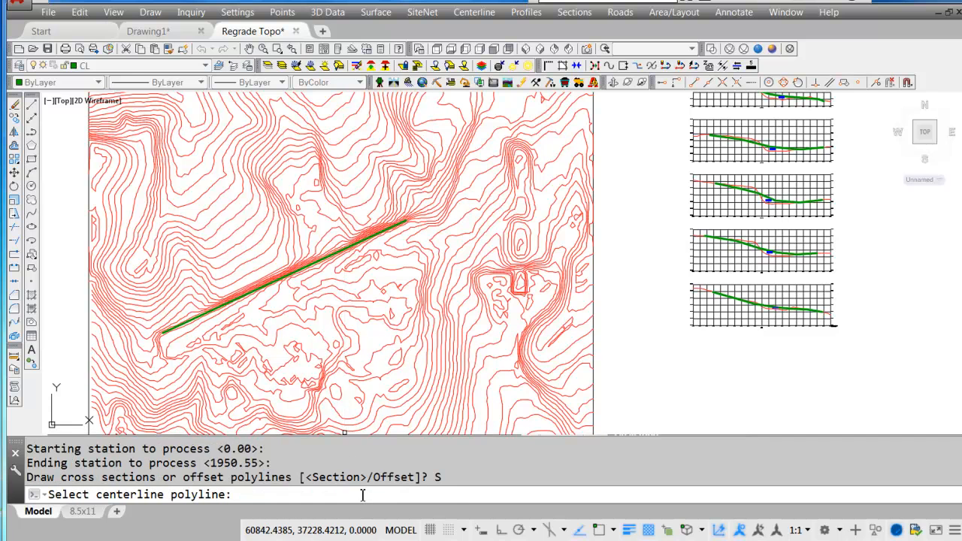
pyautogui.click(169, 331)
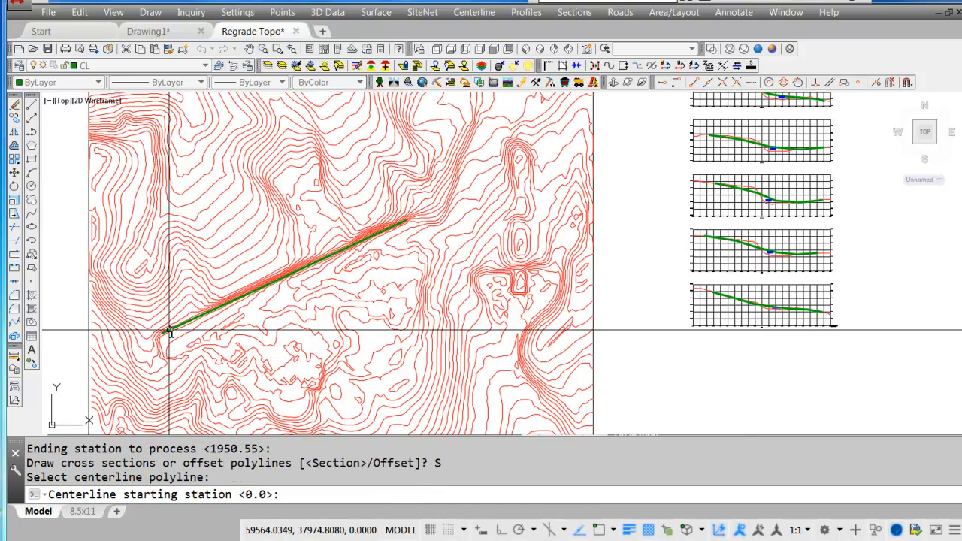
pyautogui.press('Return')
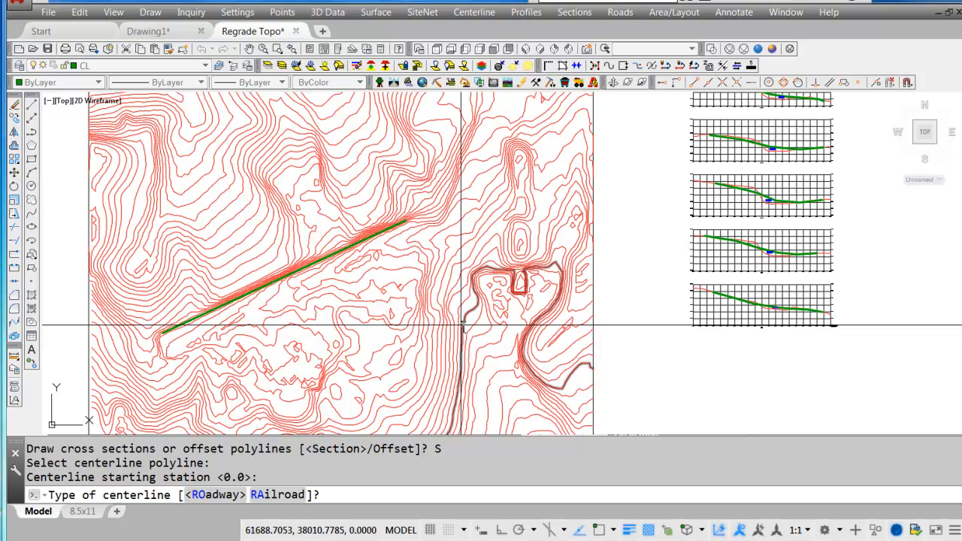
pyautogui.press('Return')
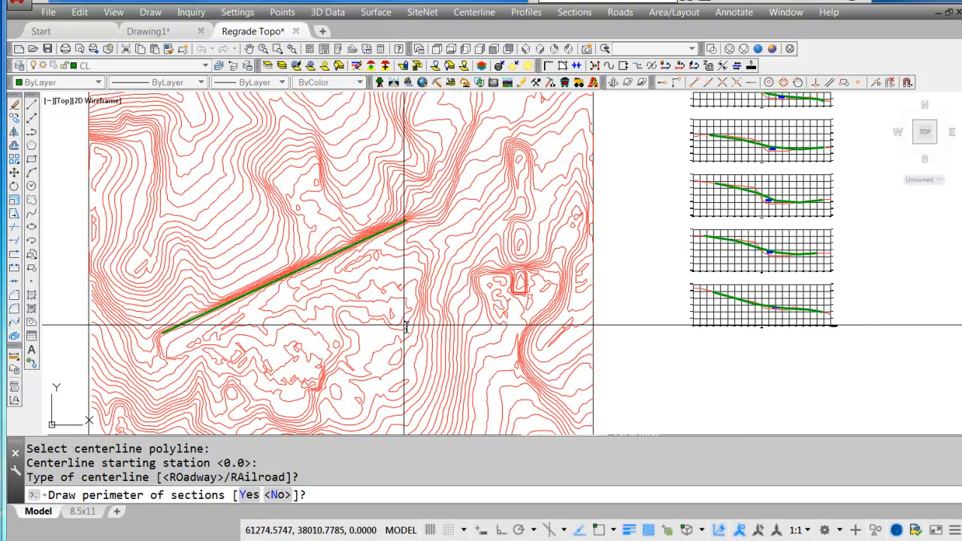
# Include the perimeter of the sections and keep all its vertices to draw the 3D polylines.
pyautogui.write('y')
pyautogui.press('Return')
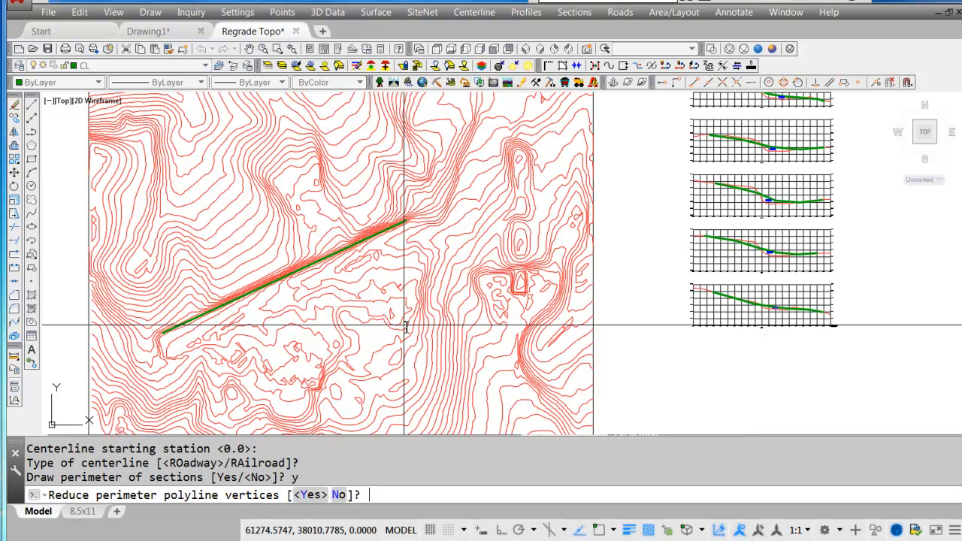
pyautogui.write('n')
pyautogui.press('Return')
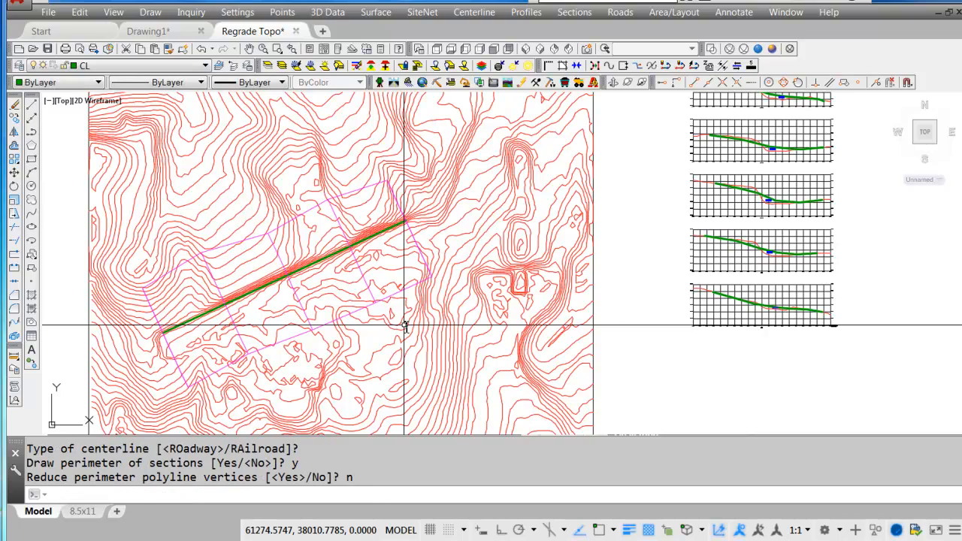
# Isolate the 3DXSEC layer using one of the new section polylines.
pyautogui.moveTo(333, 318); pyautogui.dragTo(403, 305, button='middle')
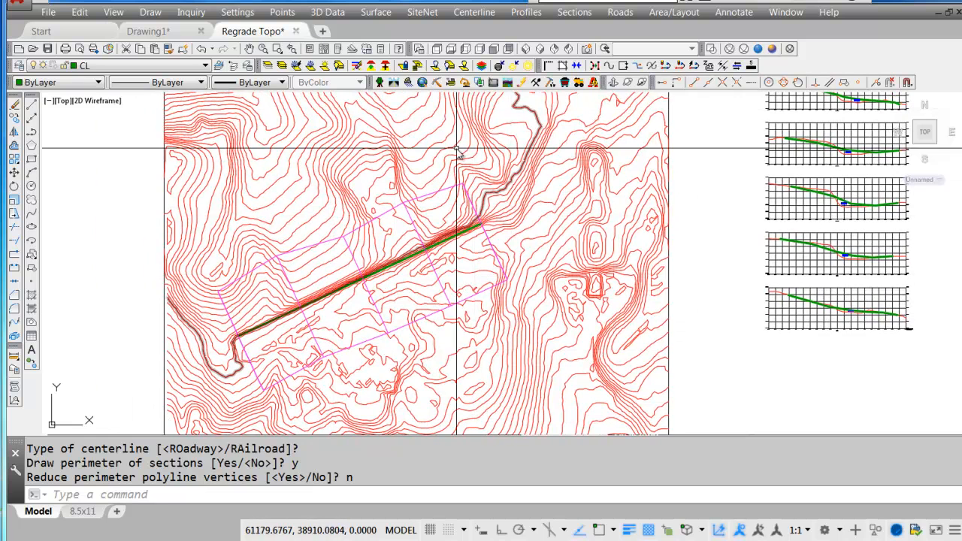
pyautogui.click(267, 65)
pyautogui.click(334, 234)
pyautogui.press('Return')
pyautogui.moveTo(434, 318); pyautogui.dragTo(508, 296, button='middle')
# Set Triangulate & Contour to draw triangulation faces on layer TRI_FACE and write the triangulation file Regrade Output.
pyautogui.click(378, 12)
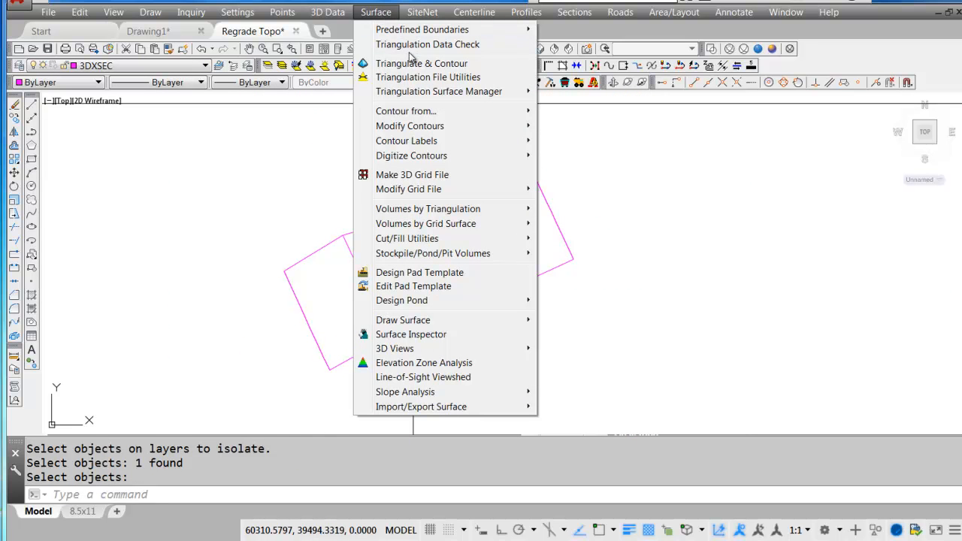
pyautogui.click(447, 66)
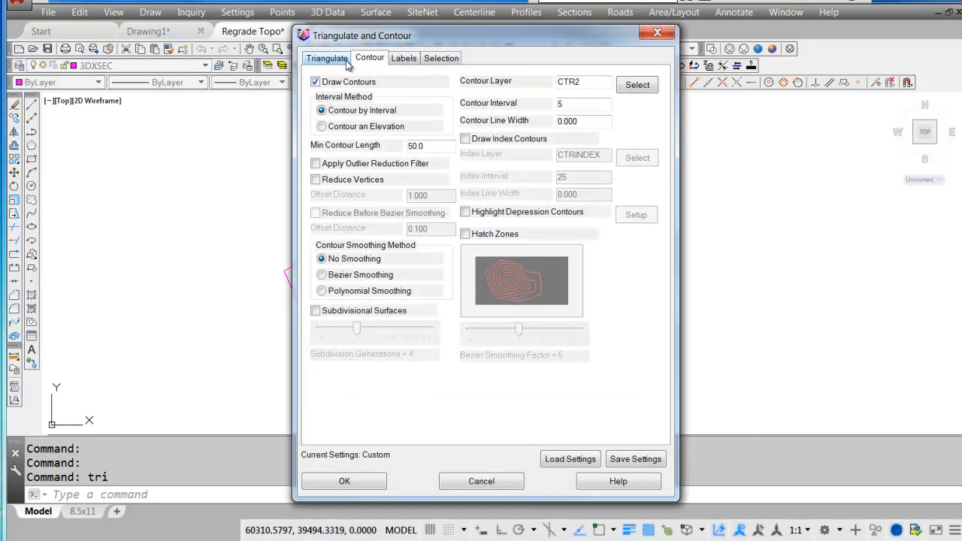
pyautogui.click(346, 61)
pyautogui.click(316, 104)
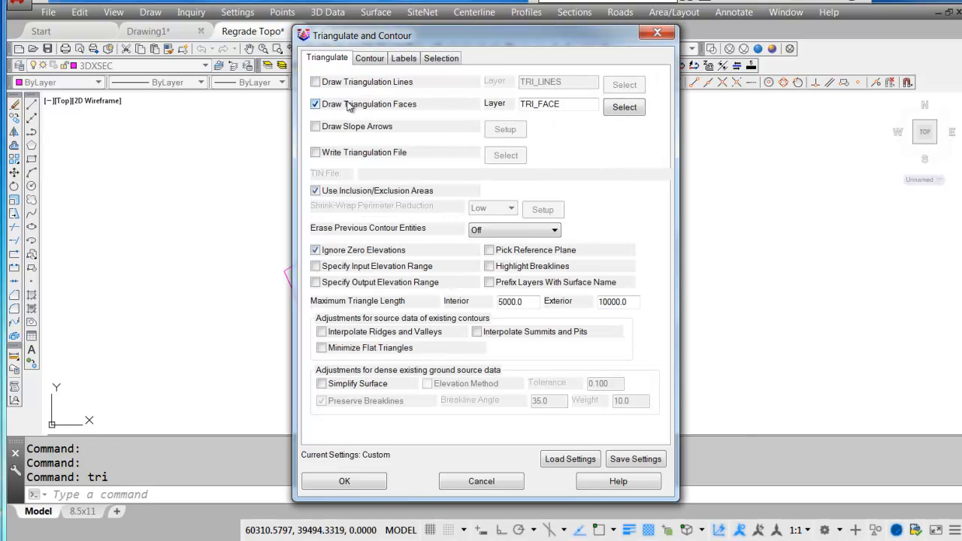
pyautogui.click(317, 153)
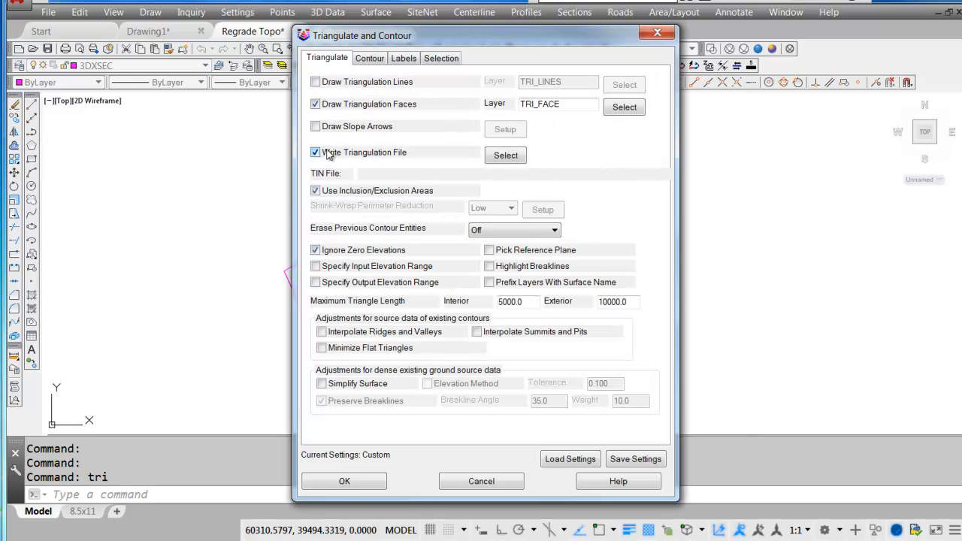
pyautogui.click(495, 158)
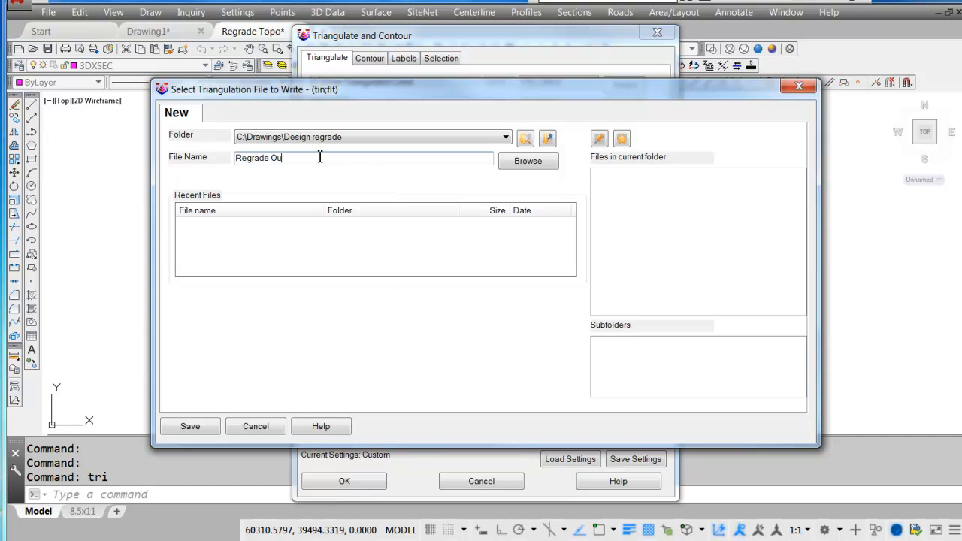
pyautogui.write('Regrade Output')
pyautogui.press('Return')
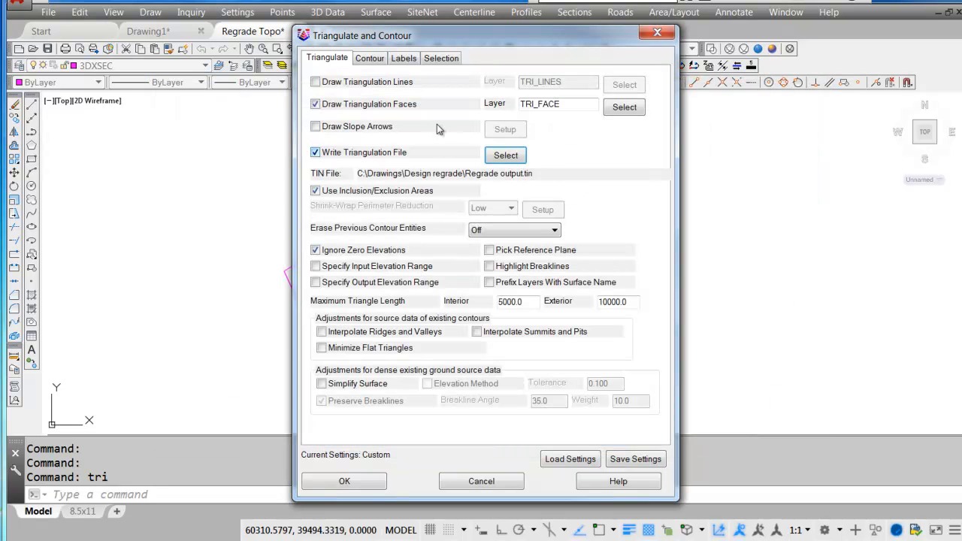
# Set the contour interval to 10 and the contour layer to CTR Regrade, and accept the triangulation settings.
pyautogui.click(369, 58)
pyautogui.doubleClick(553, 106)
pyautogui.write('10')
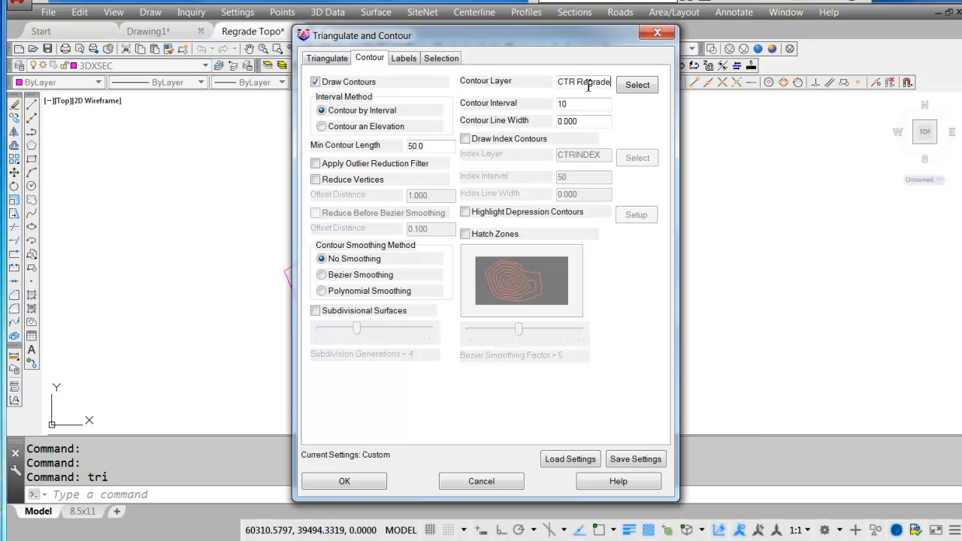
pyautogui.click(589, 85)
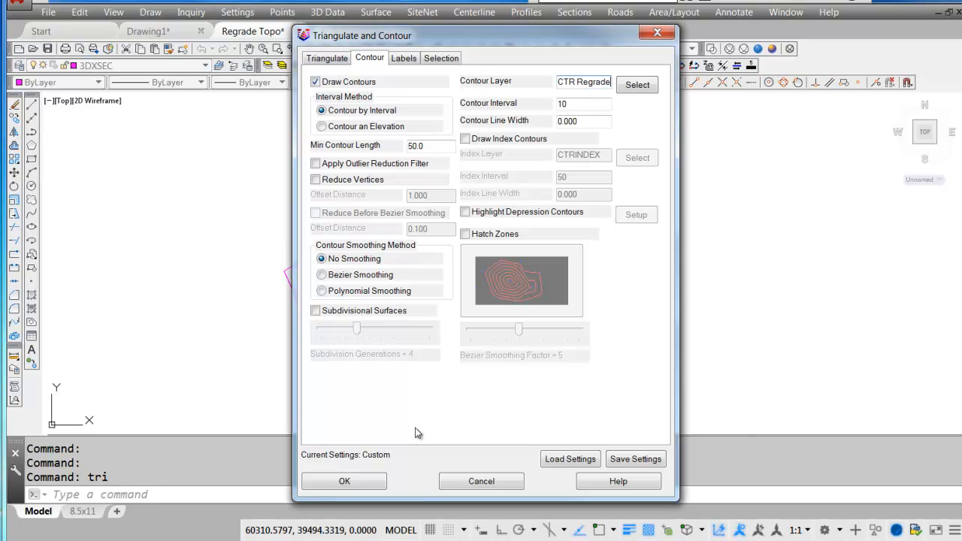
pyautogui.click(374, 484)
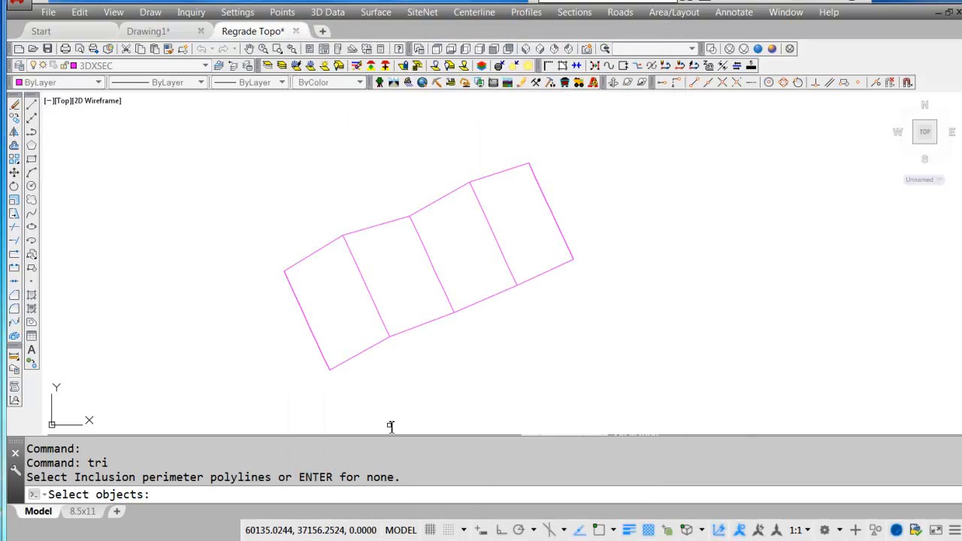
# Triangulate and contour all the section polylines, using the outer perimeter as the inclusion boundary and no exclusion boundary.
pyautogui.click(331, 359)
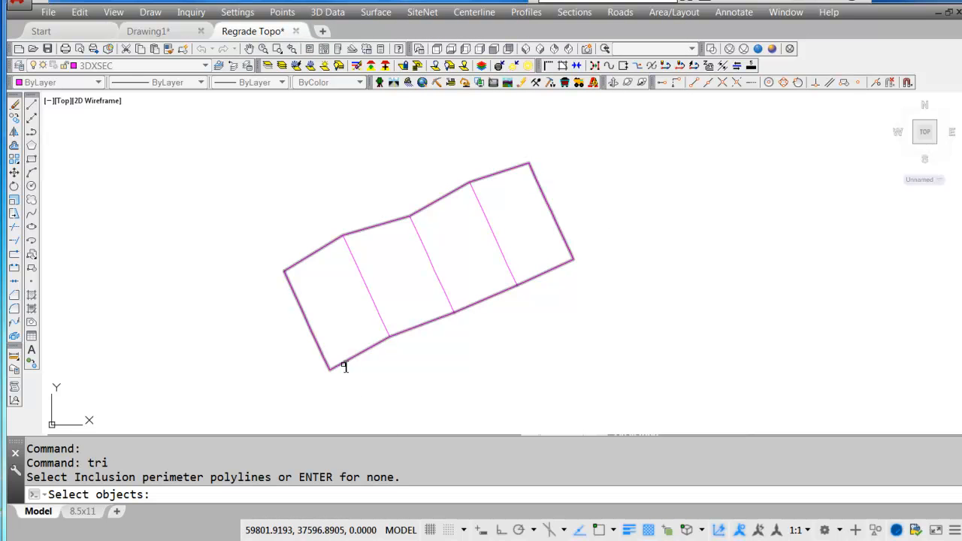
pyautogui.press('Return')
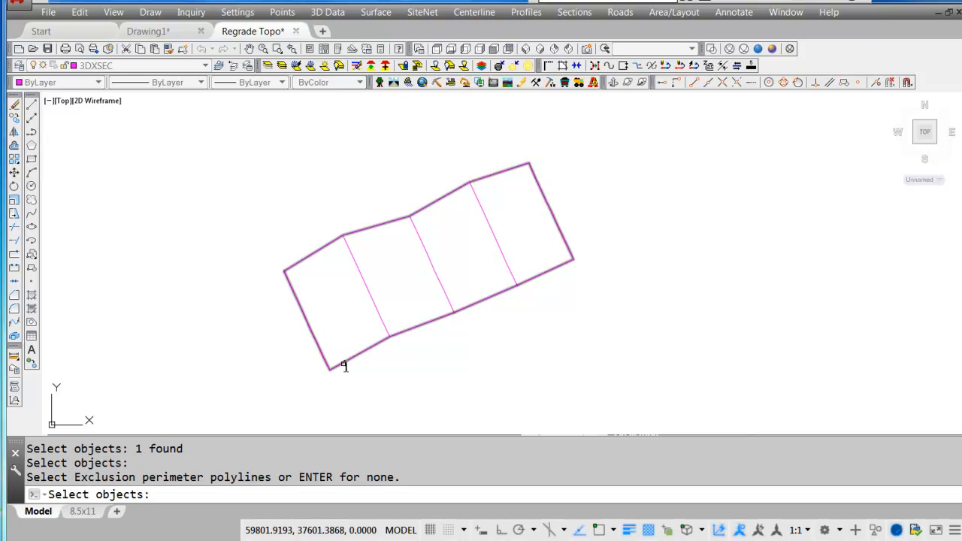
pyautogui.press('Return')
pyautogui.click(256, 388)
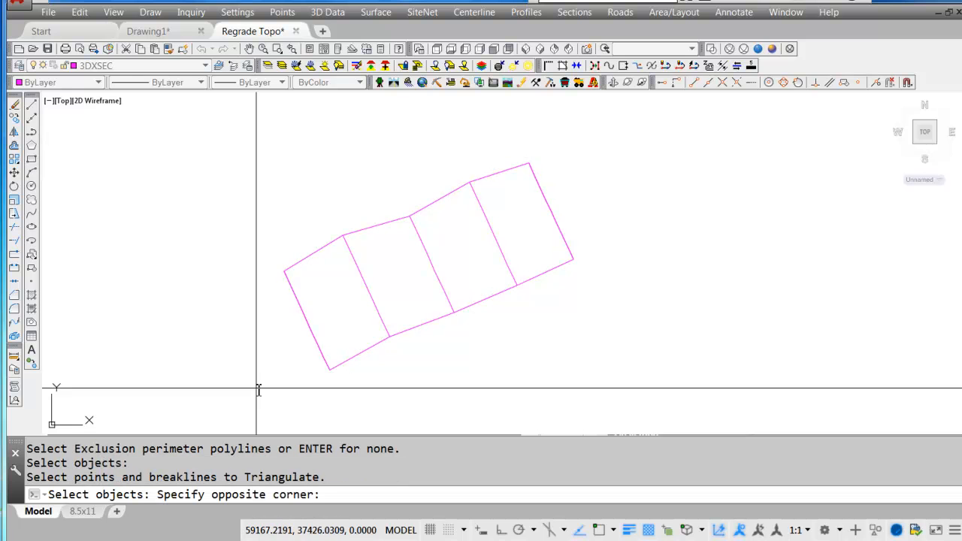
pyautogui.click(613, 145)
pyautogui.press('Return')
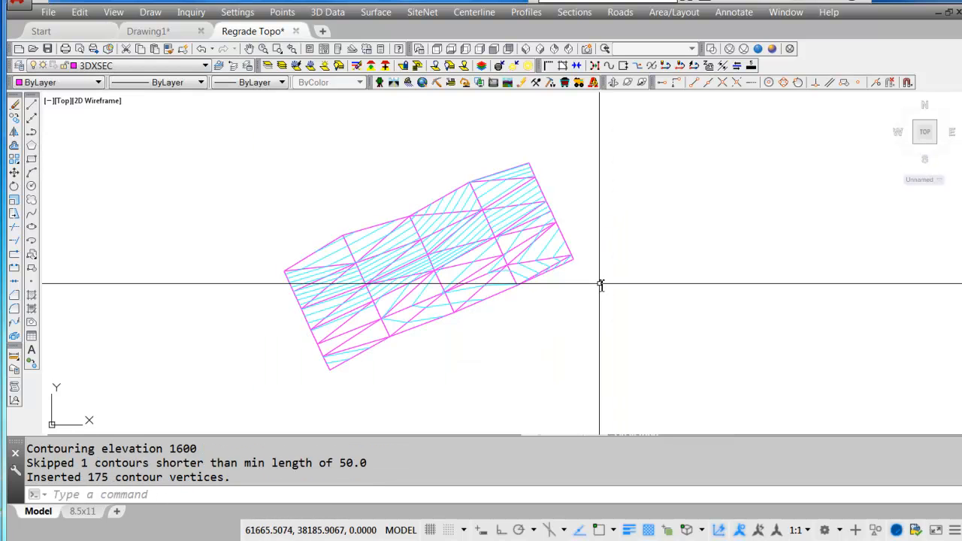
# Restore the hidden layers and display the topo contours together with the regrade surface in the 3D drawing viewer.
pyautogui.click(282, 66)
pyautogui.click(122, 13)
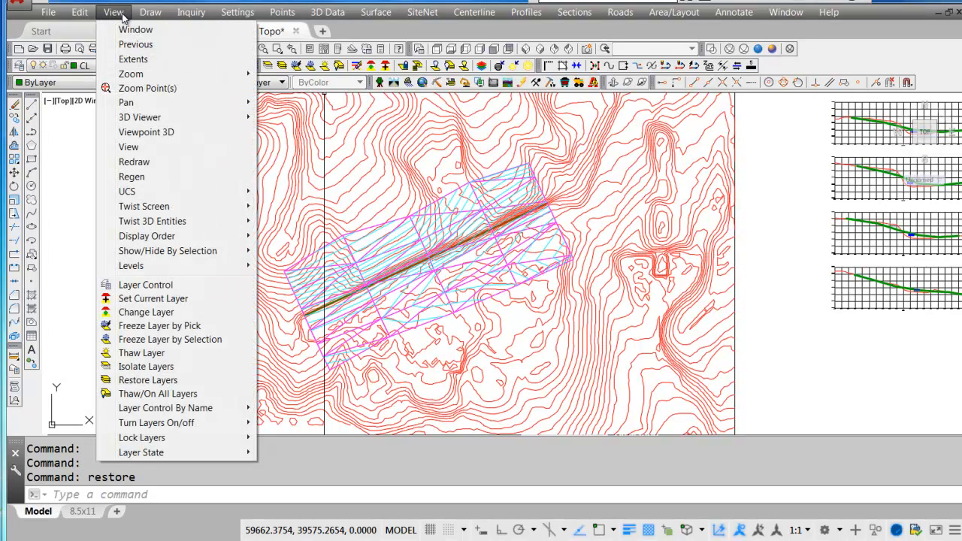
pyautogui.moveTo(143, 123)
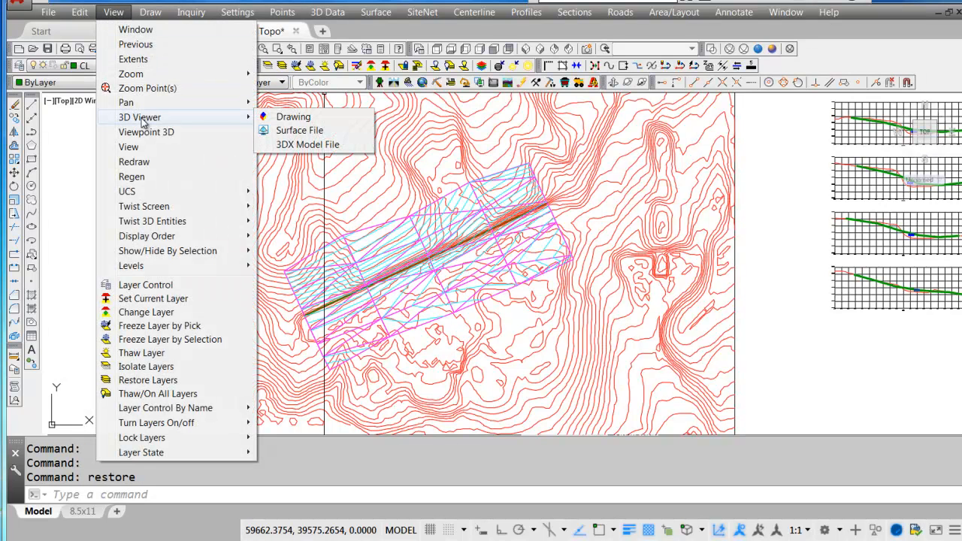
pyautogui.click(301, 119)
pyautogui.click(764, 419)
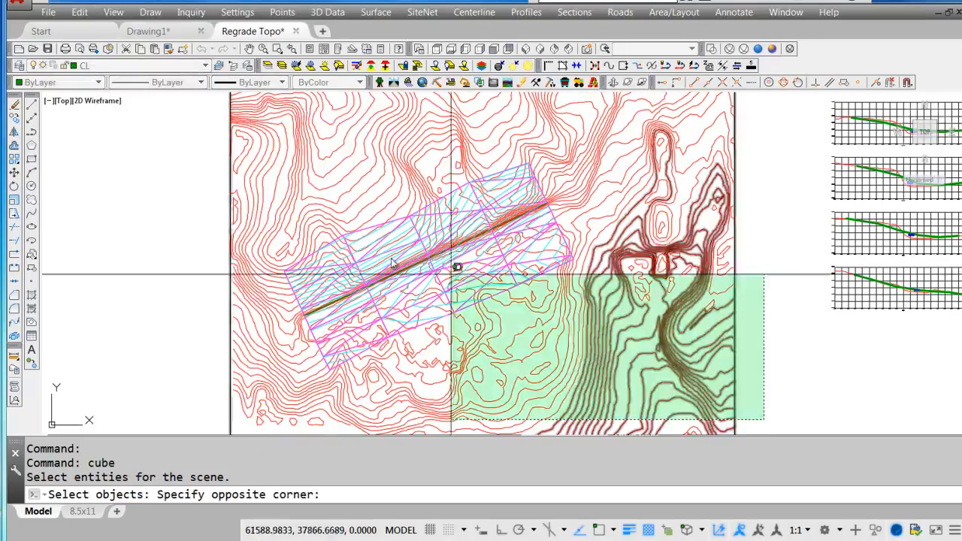
pyautogui.click(186, 150)
pyautogui.press('Return')
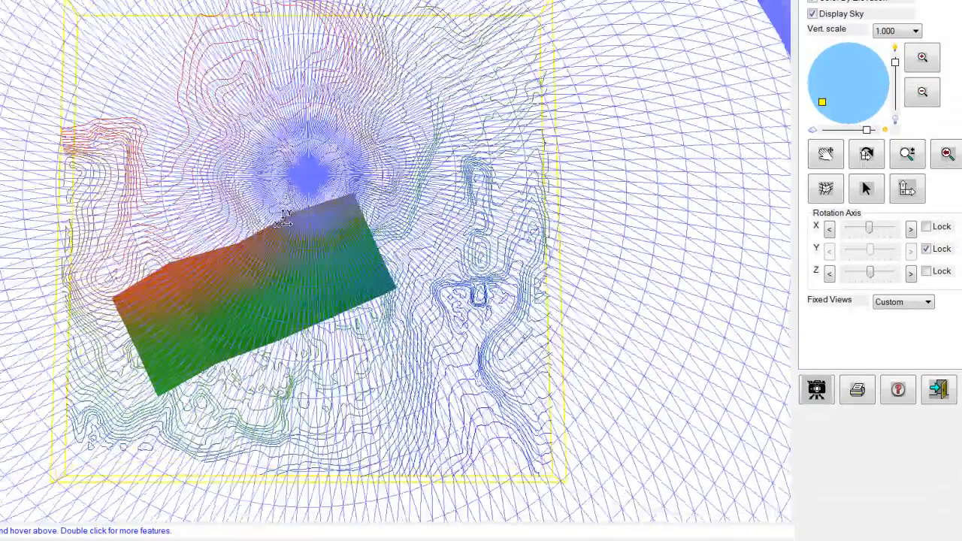
# Examine the regrade surface against the existing contours from several angles in 3D, with sky display and elevation coloring turned off.
pyautogui.moveTo(284, 219); pyautogui.dragTo(292, 97)
pyautogui.scroll(6, 298, 250)
pyautogui.moveTo(298, 251); pyautogui.dragTo(291, 166)
pyautogui.click(813, 14)
pyautogui.moveTo(419, 208); pyautogui.dragTo(576, 316)
pyautogui.moveTo(703, 448); pyautogui.dragTo(696, 342)
pyautogui.moveTo(488, 358); pyautogui.dragTo(490, 326)
pyautogui.click(814, 14)
pyautogui.moveTo(546, 245); pyautogui.dragTo(299, 310)
pyautogui.scroll(-3, 391, 347)
pyautogui.moveTo(401, 384); pyautogui.dragTo(248, 285)
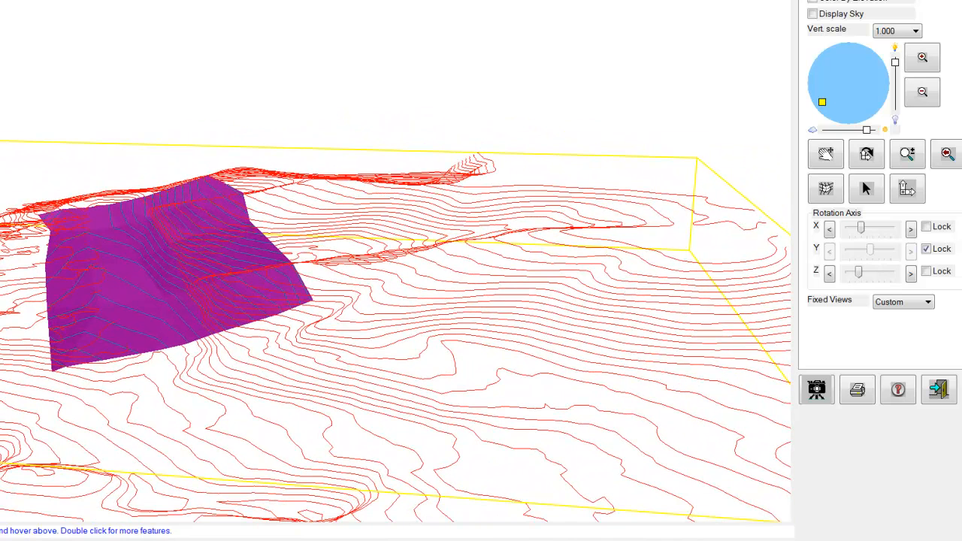
pyautogui.keyDown('ctrl'); pyautogui.scroll(10, 396, 331); pyautogui.keyUp('ctrl')
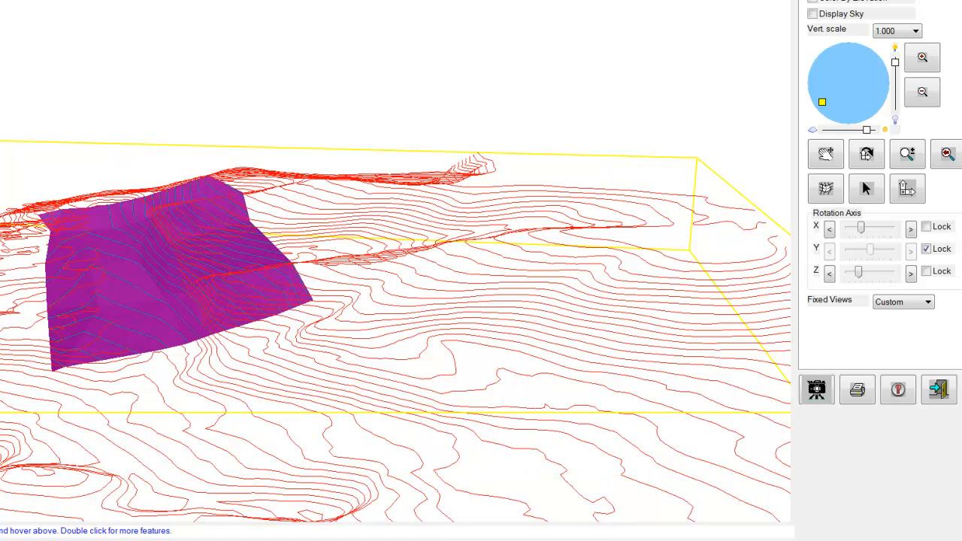
# Close the 3D viewer and return to the plan view of the regraded contours and triangulation.
pyautogui.moveTo(174, 539); pyautogui.dragTo(3, 535)
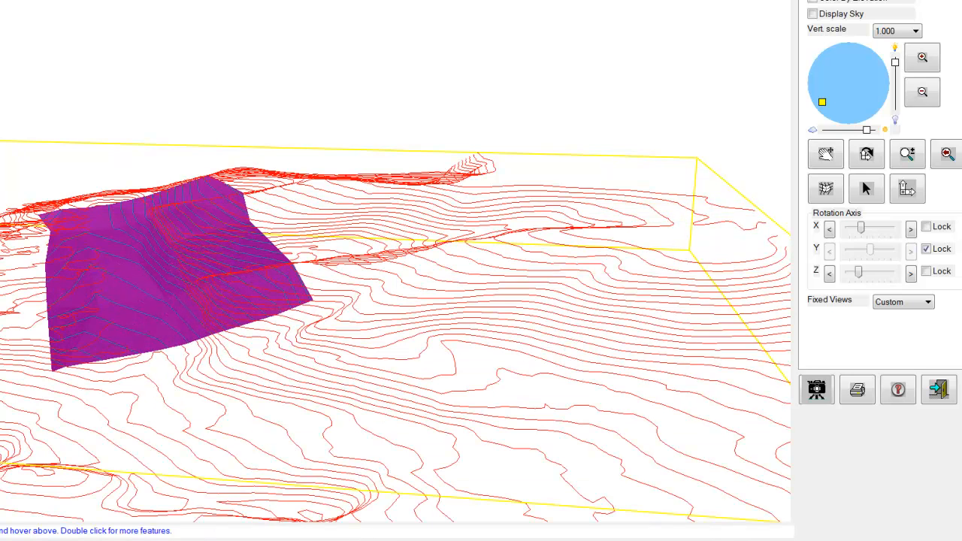
pyautogui.click(944, 396)
pyautogui.scroll(2, 414, 274)
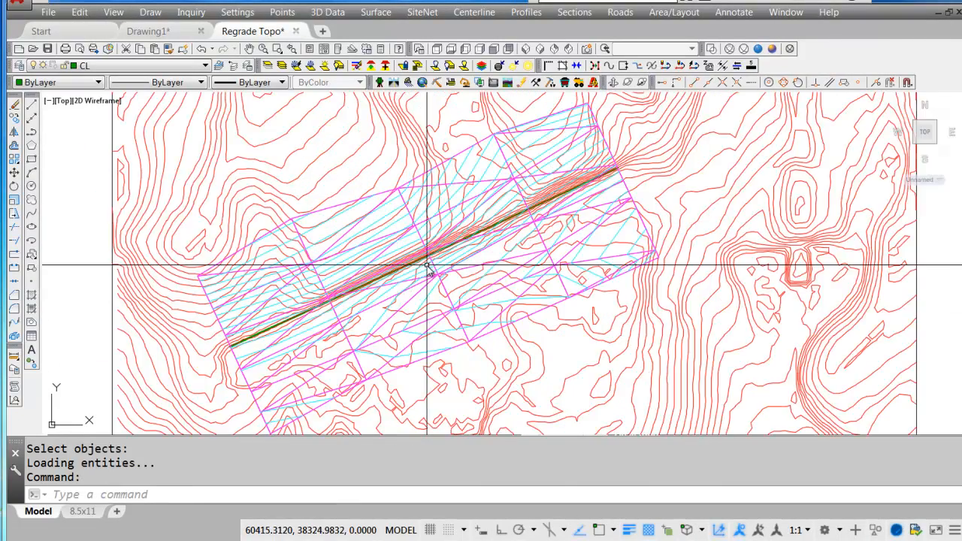
pyautogui.scroll(2, 431, 299)
pyautogui.moveTo(430, 305)
pyautogui.mouseDown(button='middle')
pyautogui.moveTo(432, 293)
pyautogui.moveTo(420, 301)
pyautogui.mouseUp(button='middle')
pyautogui.scroll(-2, 432, 293)
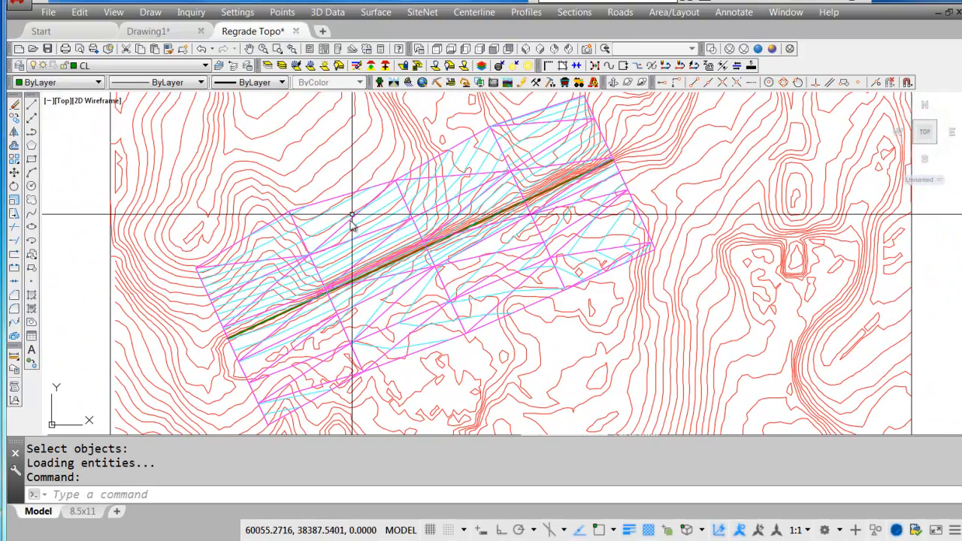
pyautogui.click(575, 12)
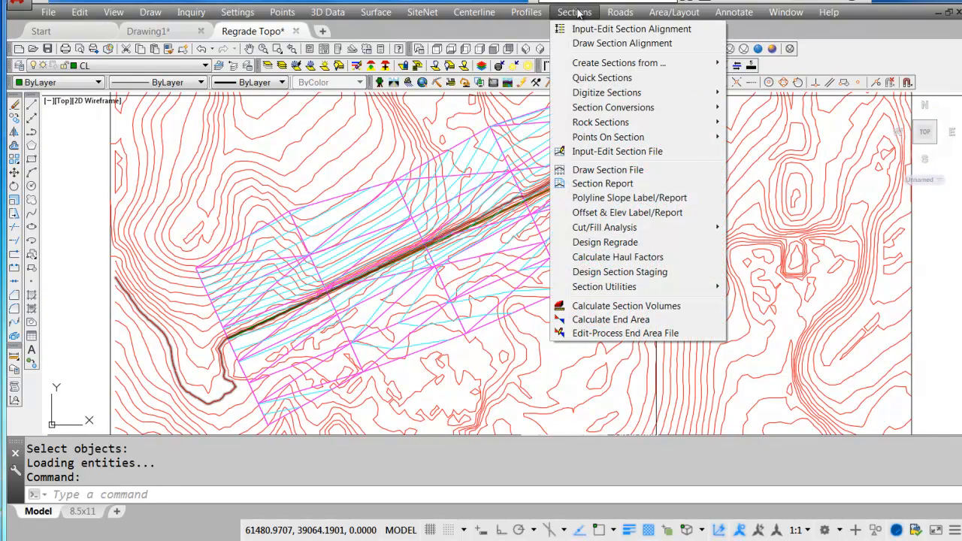
pyautogui.moveTo(387, 12)
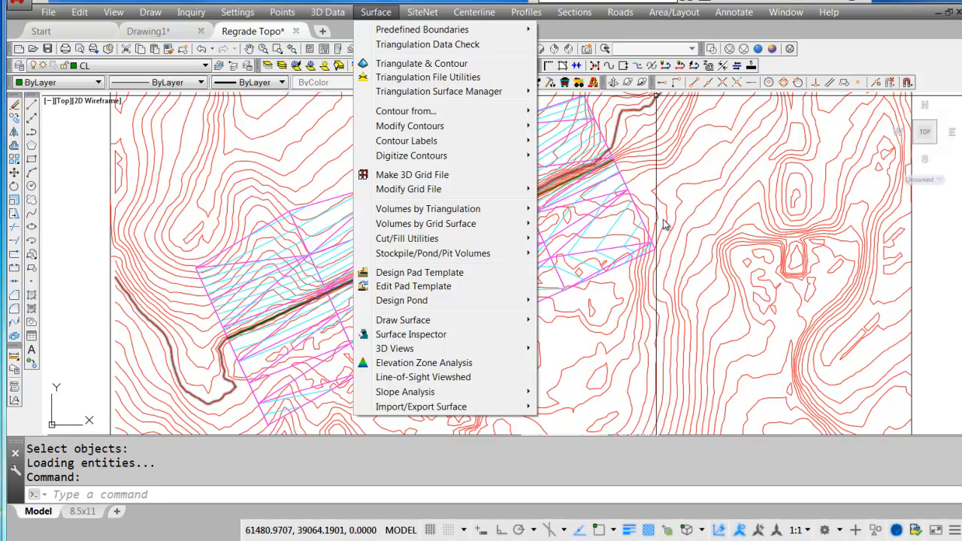
pyautogui.click(610, 316)
pyautogui.press('Escape')
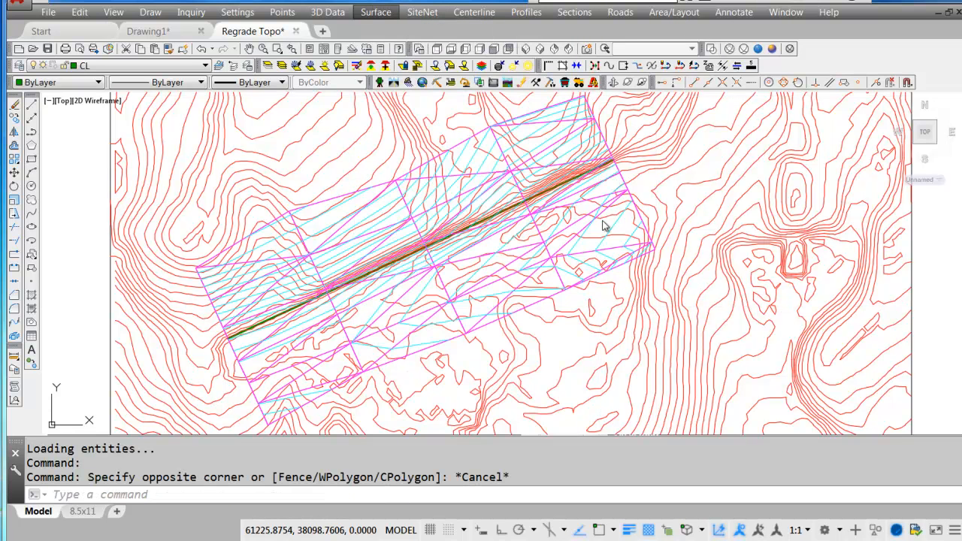
pyautogui.click(575, 338)
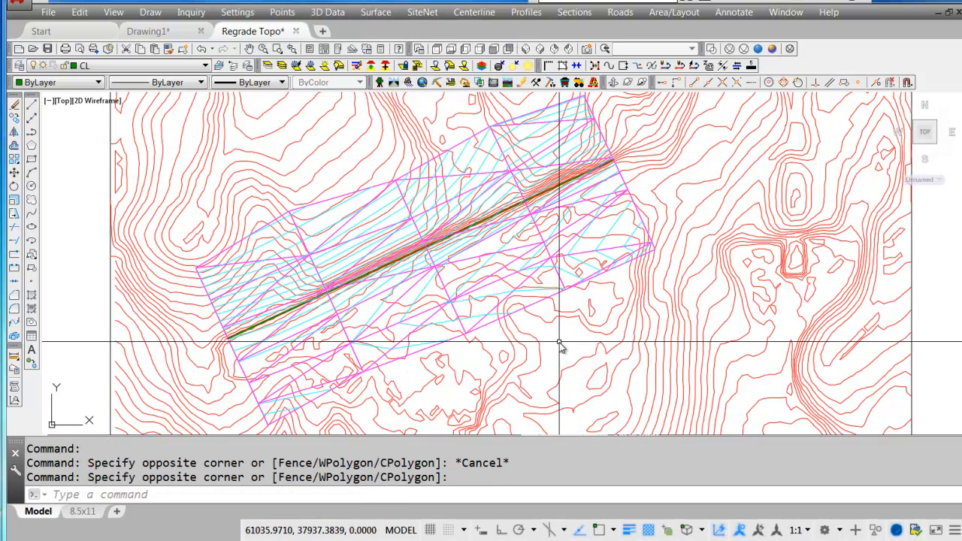
pyautogui.moveTo(570, 343); pyautogui.dragTo(585, 344, button='middle')
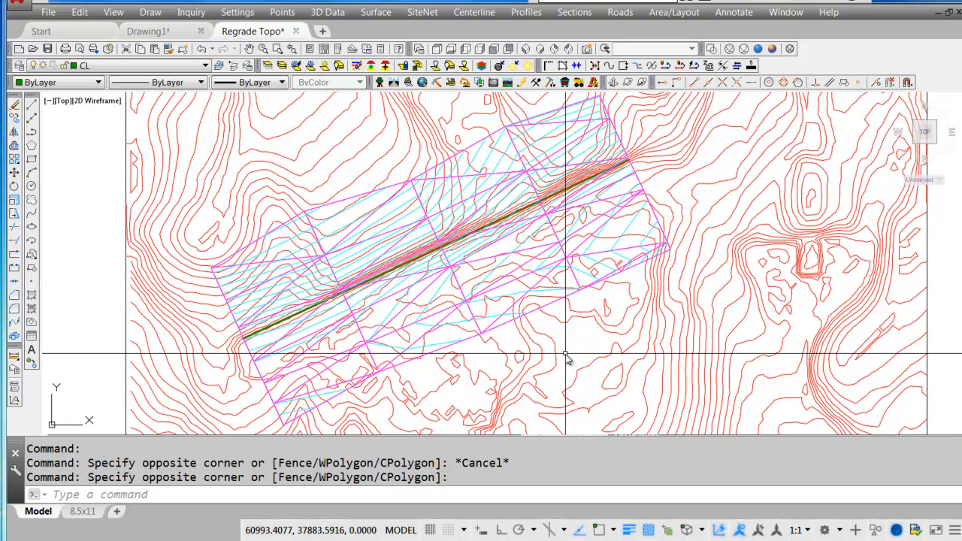
# Load Regrade Topo.grd into Grid File Utilities.
pyautogui.write('gfu')
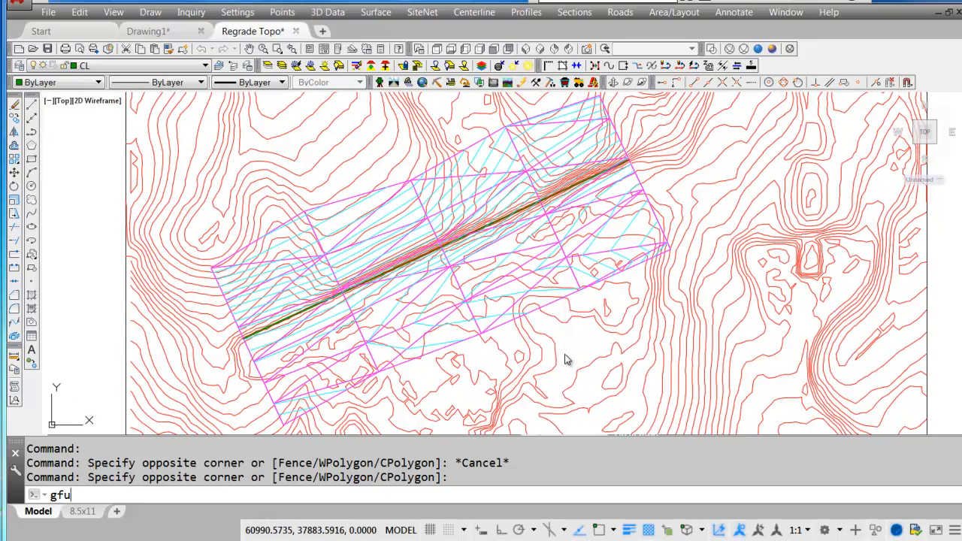
pyautogui.press('Return')
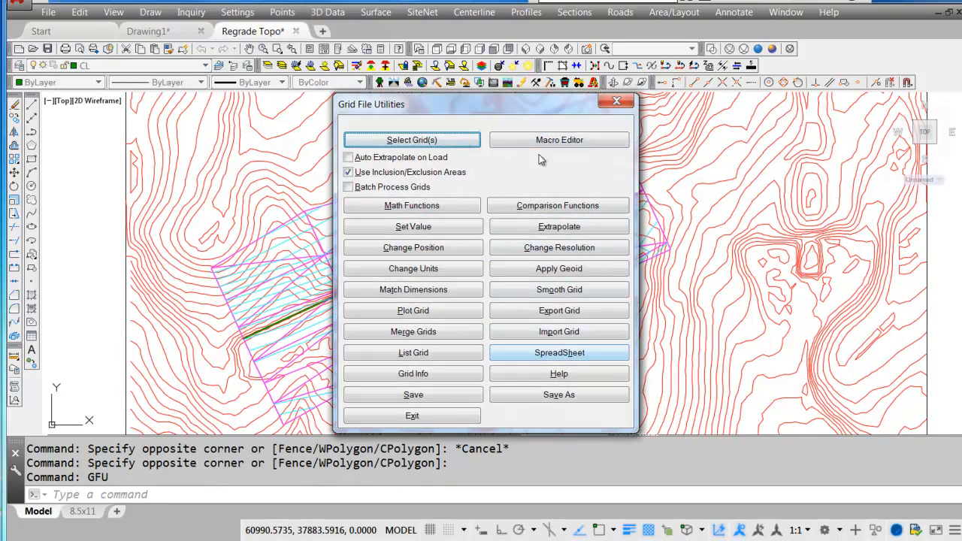
pyautogui.click(429, 142)
pyautogui.doubleClick(645, 176)
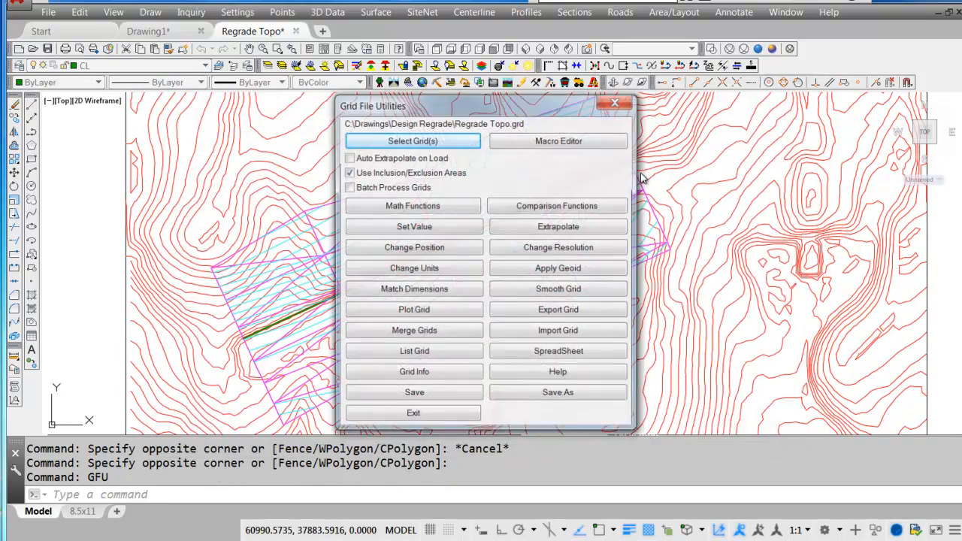
# Export the grid as a Carlson triangulation file named Existing Surface, without inclusion or exclusion perimeters.
pyautogui.click(572, 311)
pyautogui.press('Return')
pyautogui.press('Return')
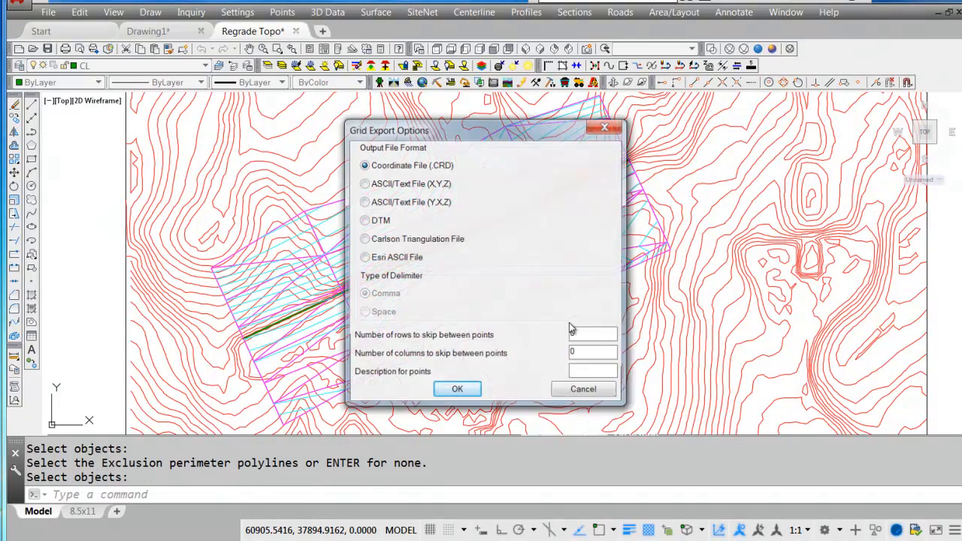
pyautogui.click(404, 242)
pyautogui.click(457, 392)
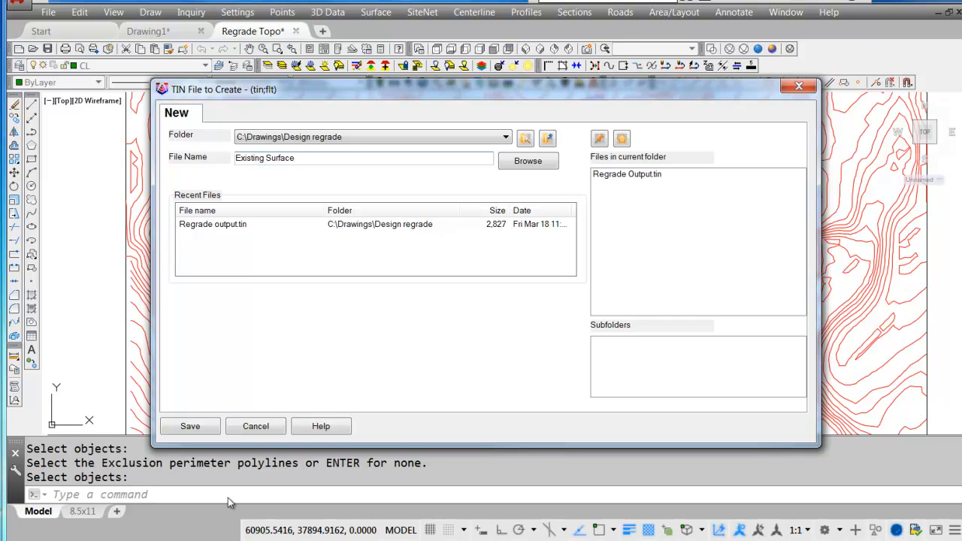
pyautogui.click(191, 427)
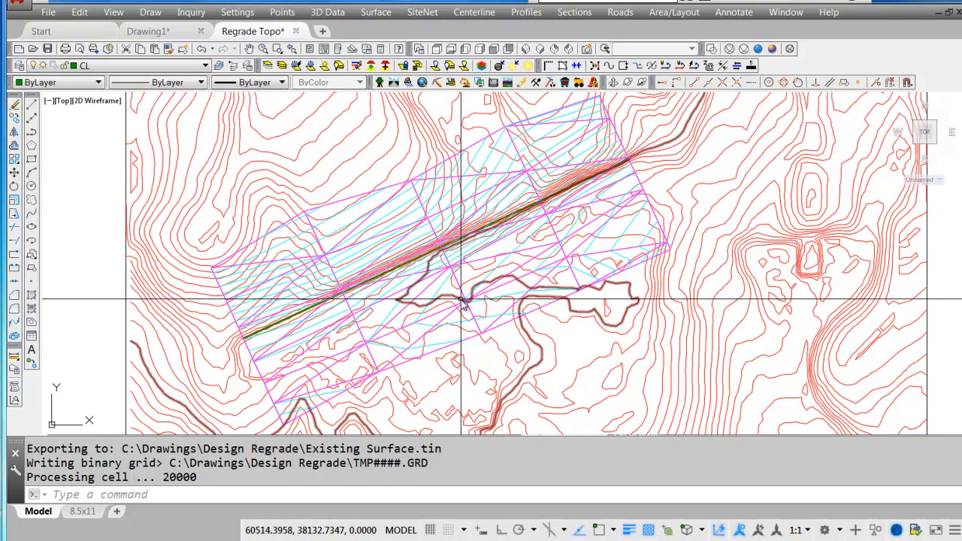
# Start Two Triangulation Surface Volumes with Existing Surface.tin as the existing surface and Regrade Output.tin as the final surface.
pyautogui.click(376, 13)
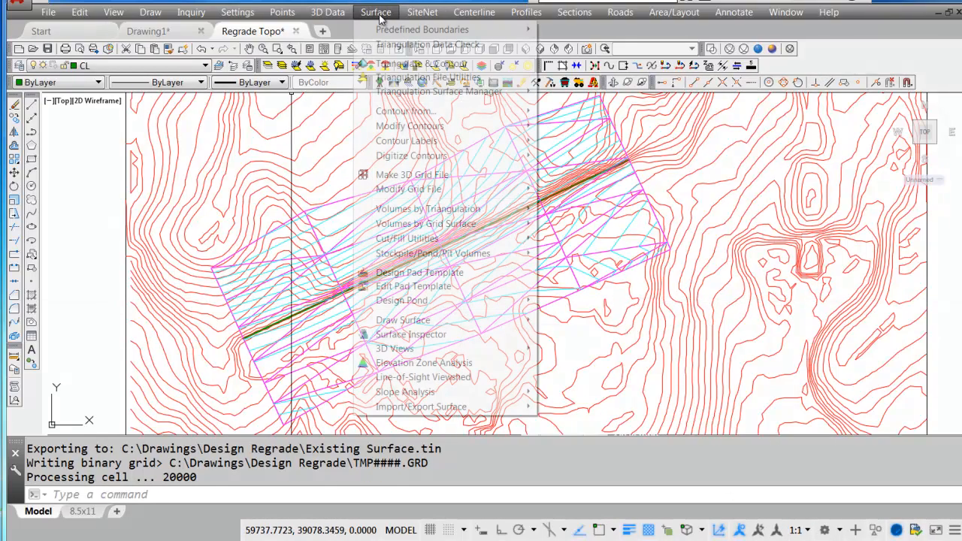
pyautogui.moveTo(416, 209)
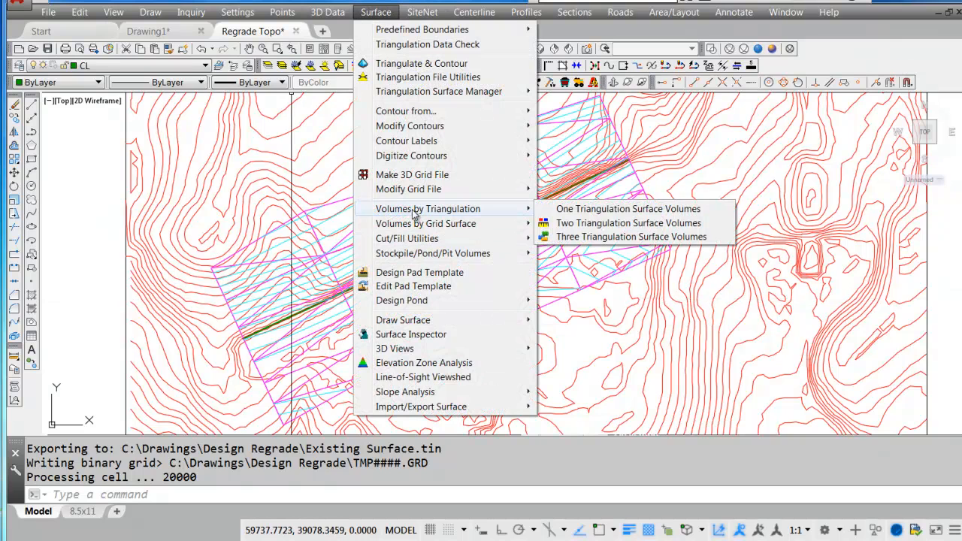
pyautogui.click(628, 223)
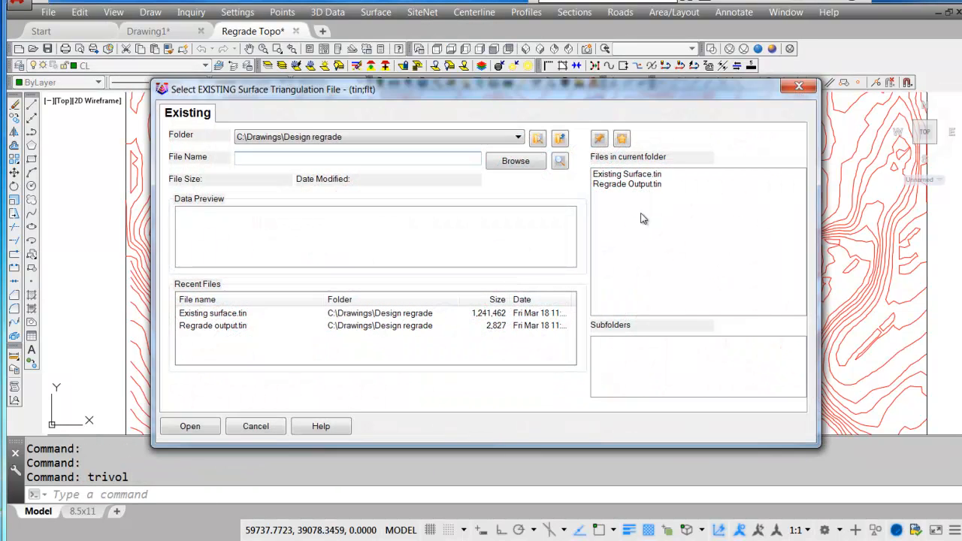
pyautogui.doubleClick(628, 174)
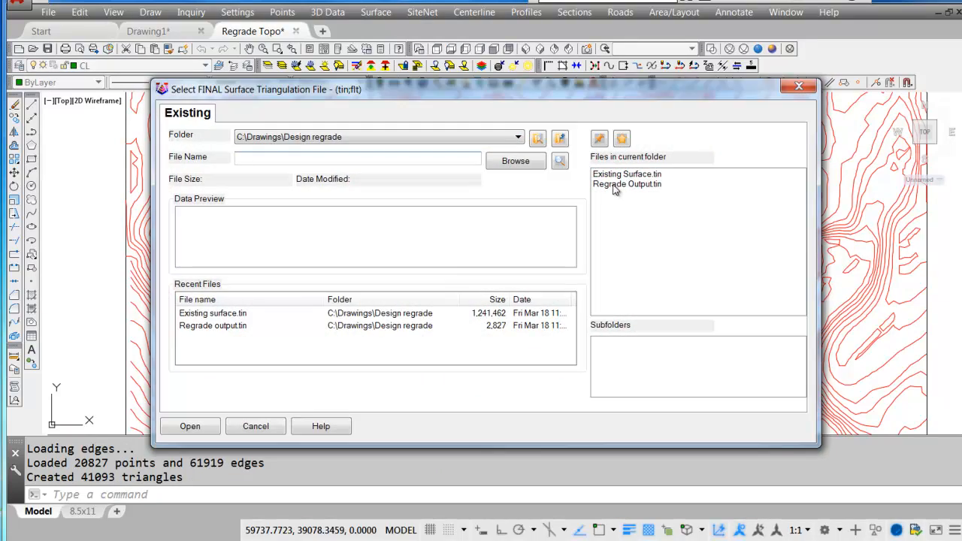
pyautogui.doubleClick(631, 185)
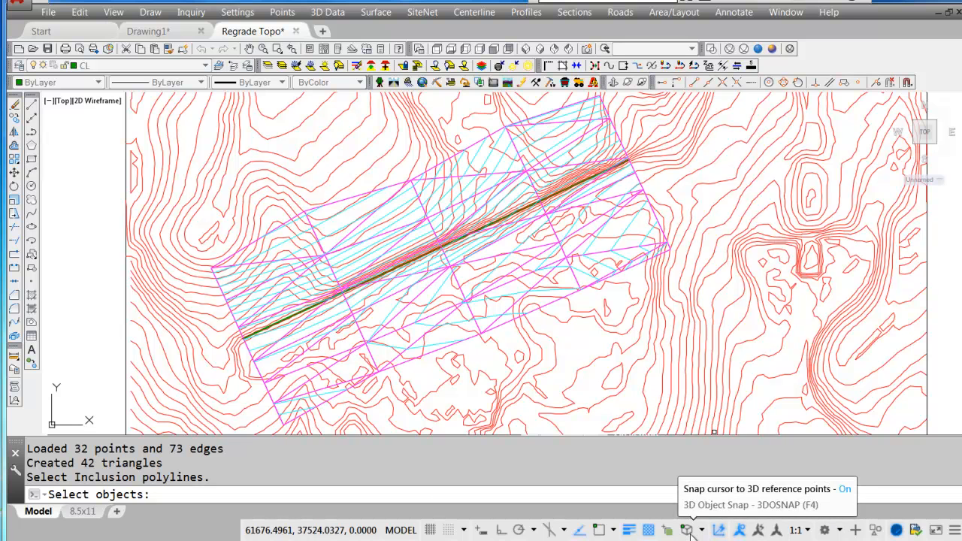
# Calculate the volumes inside the regrade's outer 3D polyline with selection cycling on, no exclusion, and CY and Acres as report units.
pyautogui.click(667, 530)
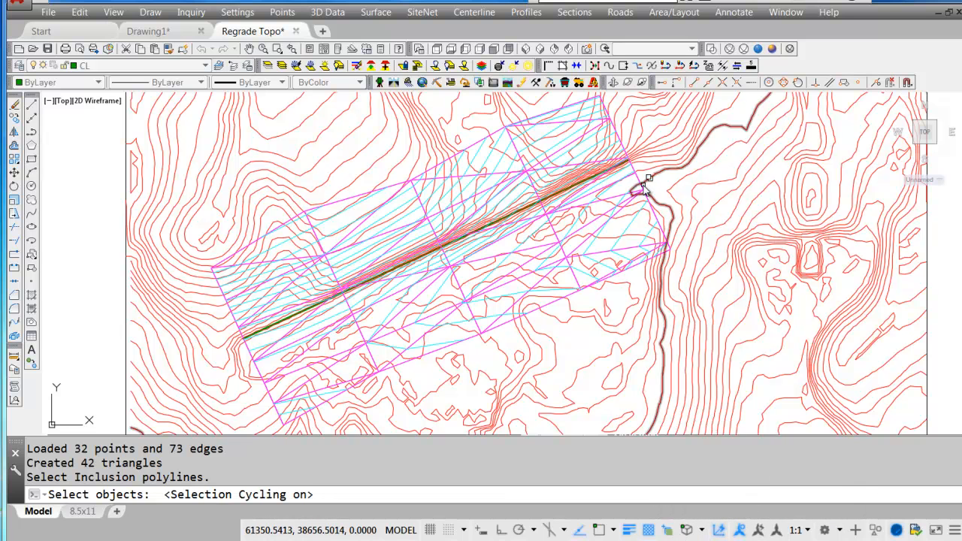
pyautogui.click(551, 304)
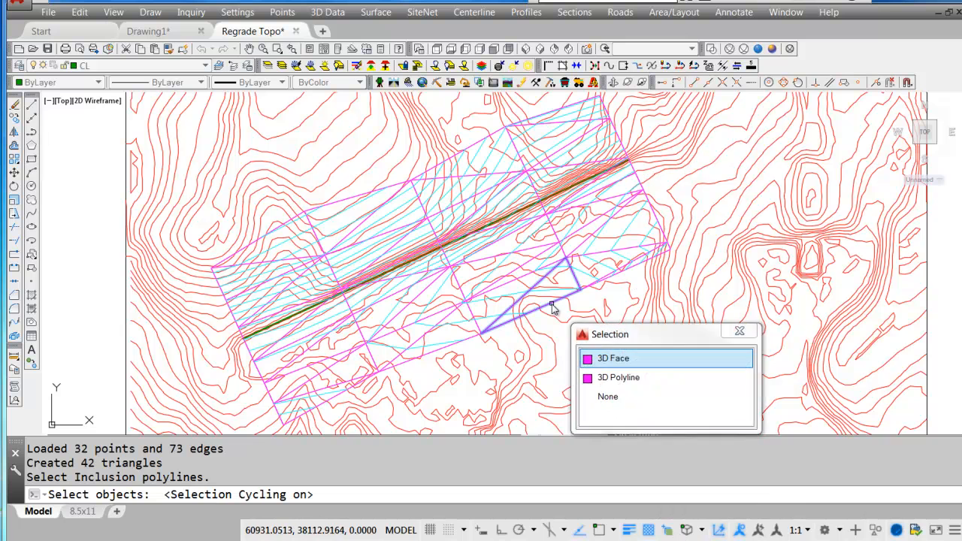
pyautogui.click(628, 383)
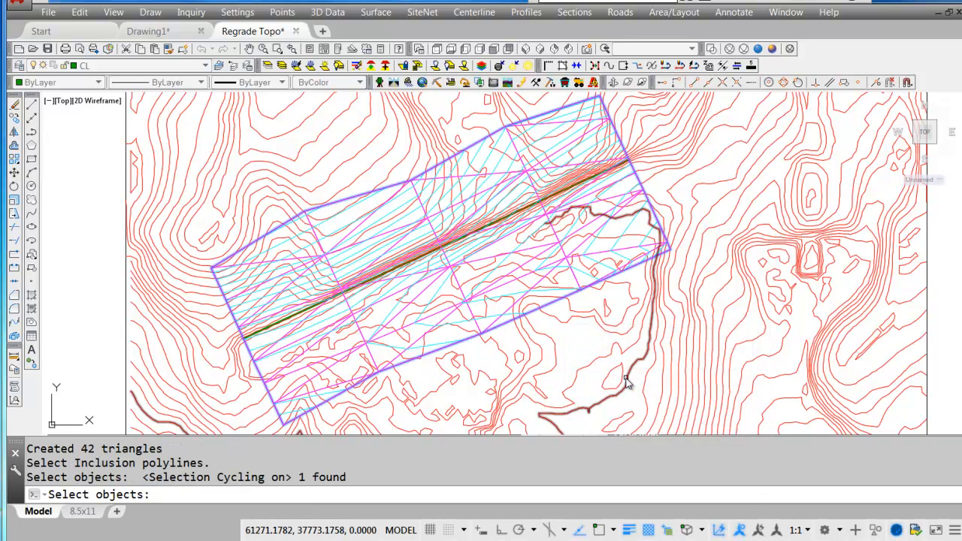
pyautogui.press('Return')
pyautogui.press('Return')
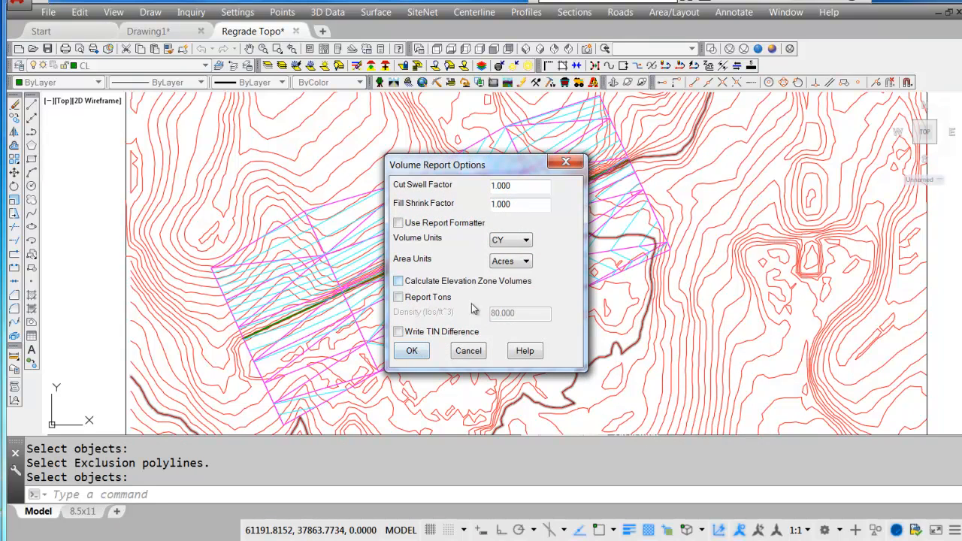
pyautogui.click(412, 353)
# Review the cut and fill volumes in the triangulation volume report, and close the report.
pyautogui.moveTo(539, 375); pyautogui.dragTo(546, 429)
pyautogui.moveTo(519, 37); pyautogui.dragTo(744, 65)
pyautogui.moveTo(592, 185); pyautogui.dragTo(420, 160)
pyautogui.click(608, 189)
pyautogui.moveTo(594, 188); pyautogui.dragTo(456, 165)
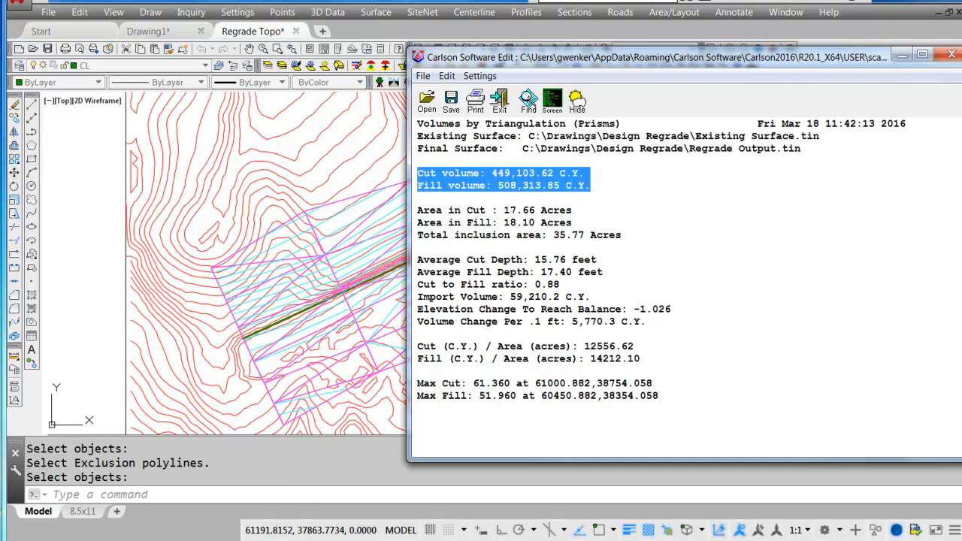
pyautogui.click(952, 55)
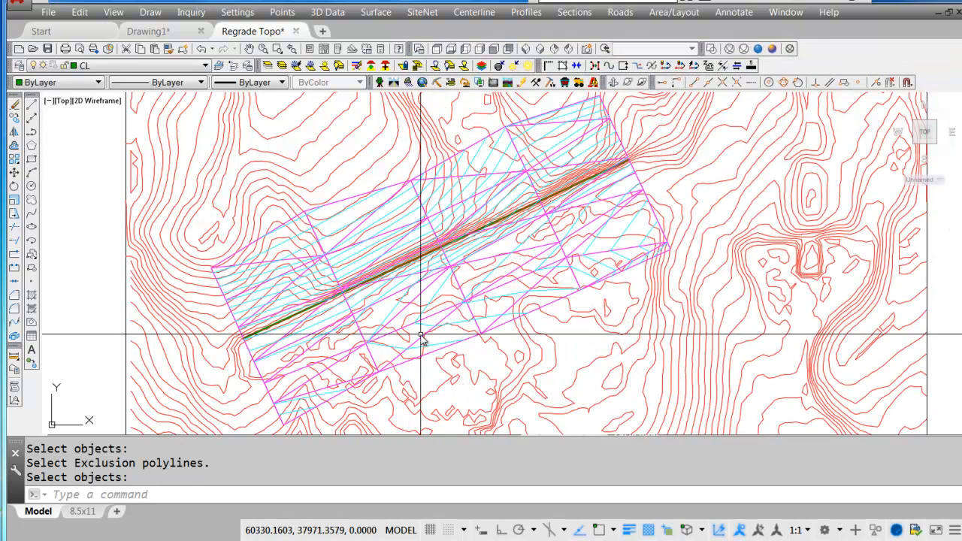
# Display the existing ground surface file in the 3D surface viewer and tilt it into perspective.
pyautogui.press('Escape')
pyautogui.press('Escape')
pyautogui.press('Escape')
pyautogui.click(113, 13)
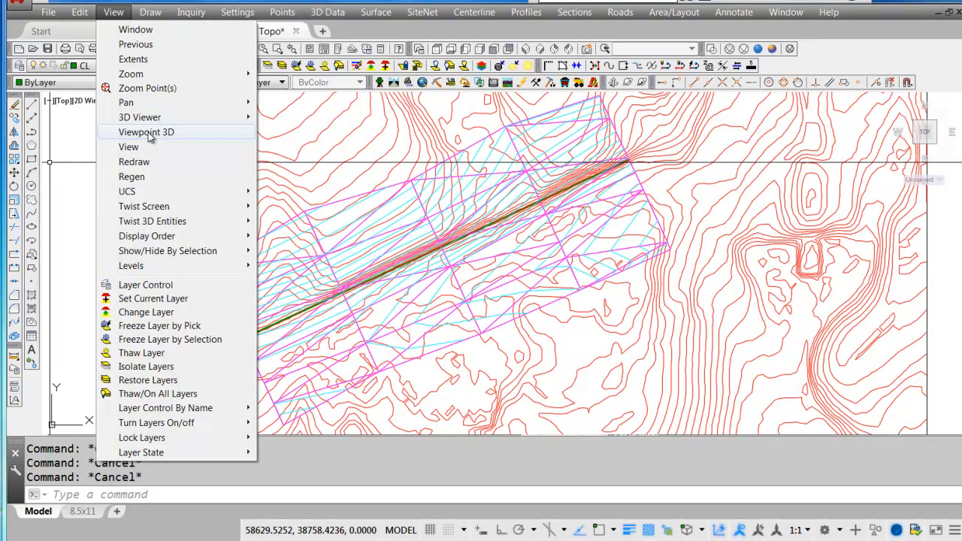
pyautogui.moveTo(150, 117)
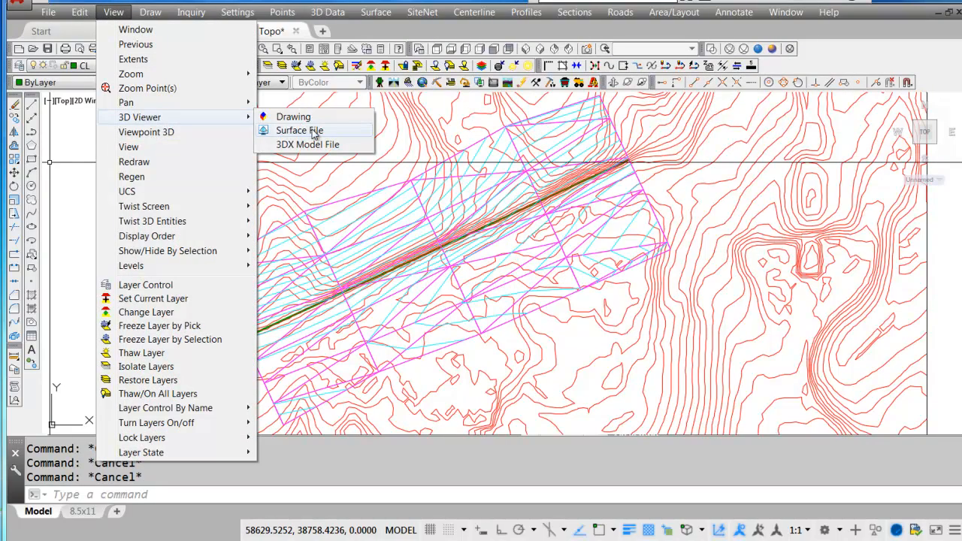
pyautogui.click(299, 131)
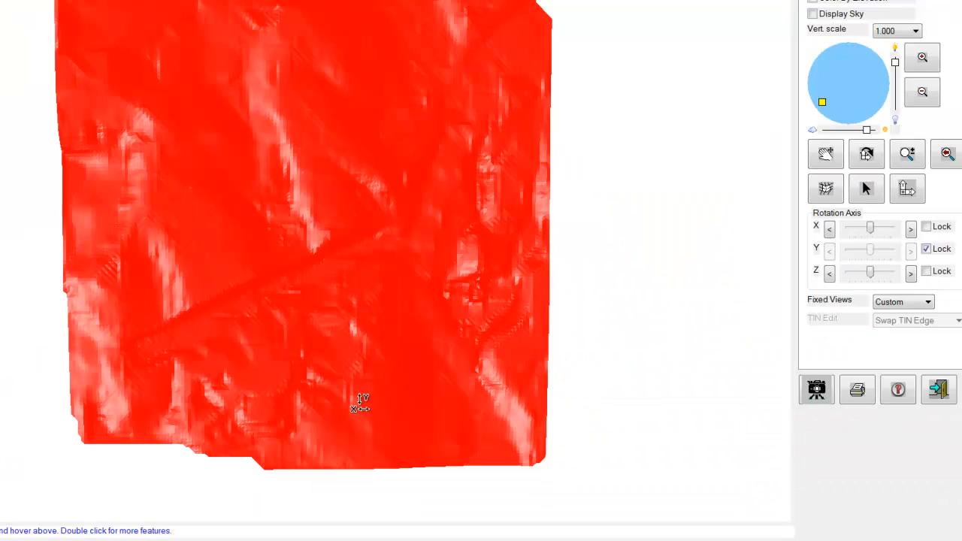
pyautogui.moveTo(359, 400); pyautogui.dragTo(309, 202)
# Add Regrade Output.tin to the surfaces of the 3D model for comparison with the existing ground.
pyautogui.click(866, 1)
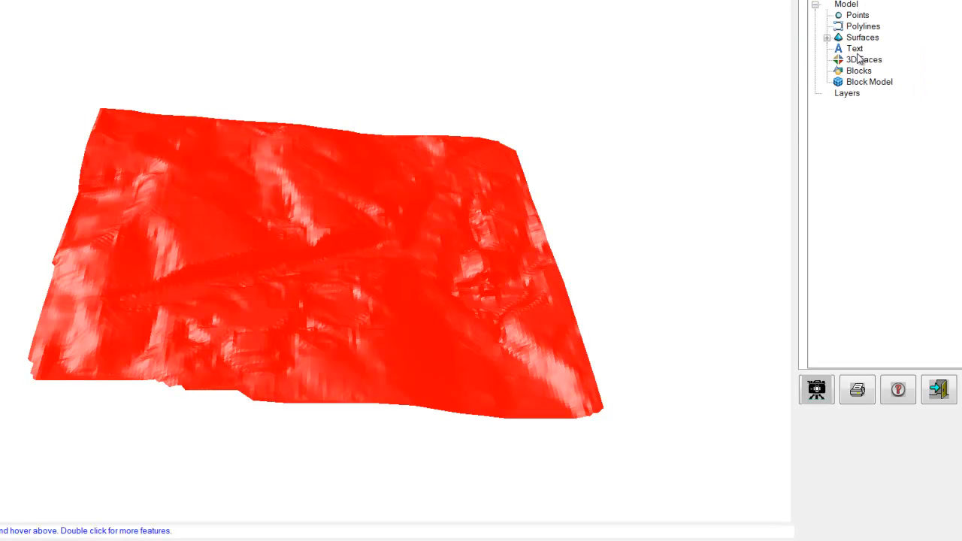
pyautogui.rightClick(854, 44)
pyautogui.click(895, 48)
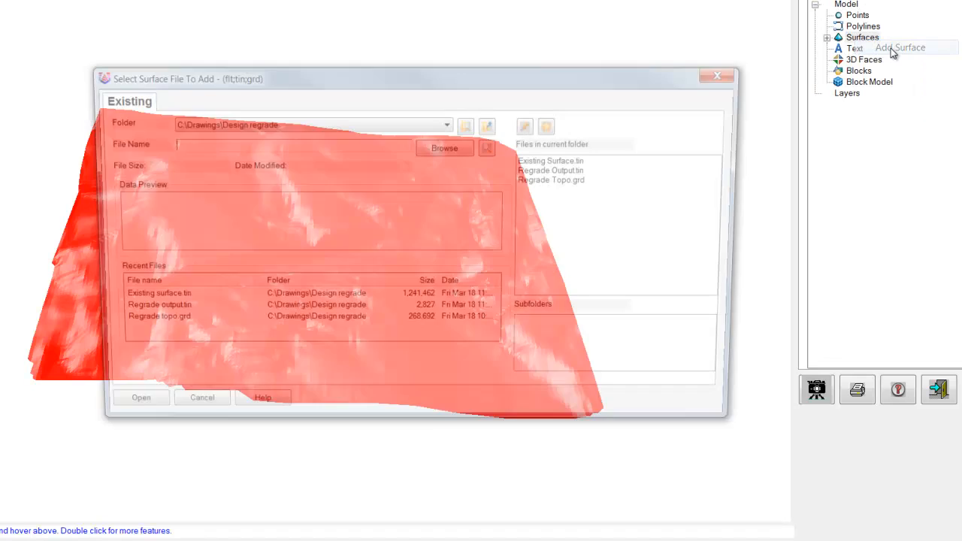
pyautogui.doubleClick(545, 170)
pyautogui.moveTo(651, 356); pyautogui.dragTo(329, 288)
pyautogui.scroll(5, 333, 281)
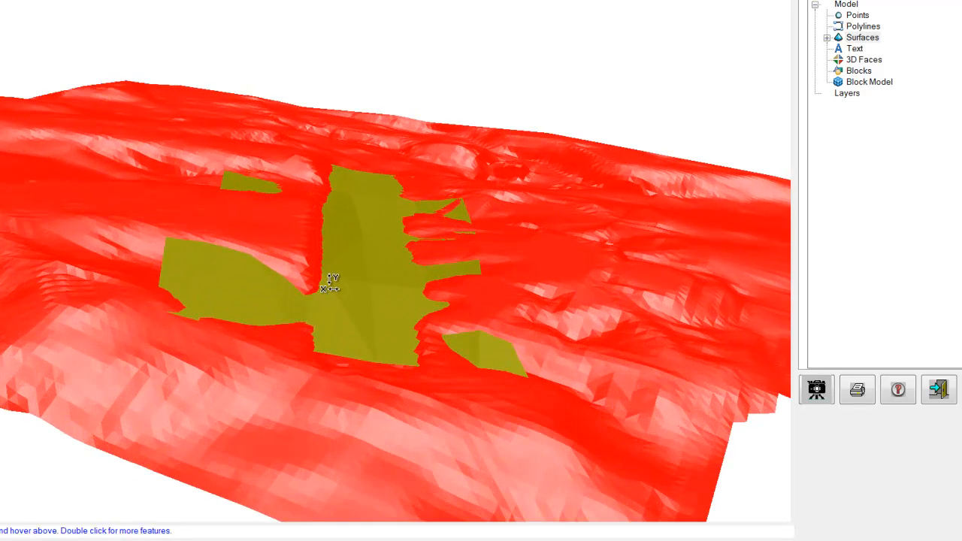
pyautogui.scroll(3, 372, 294)
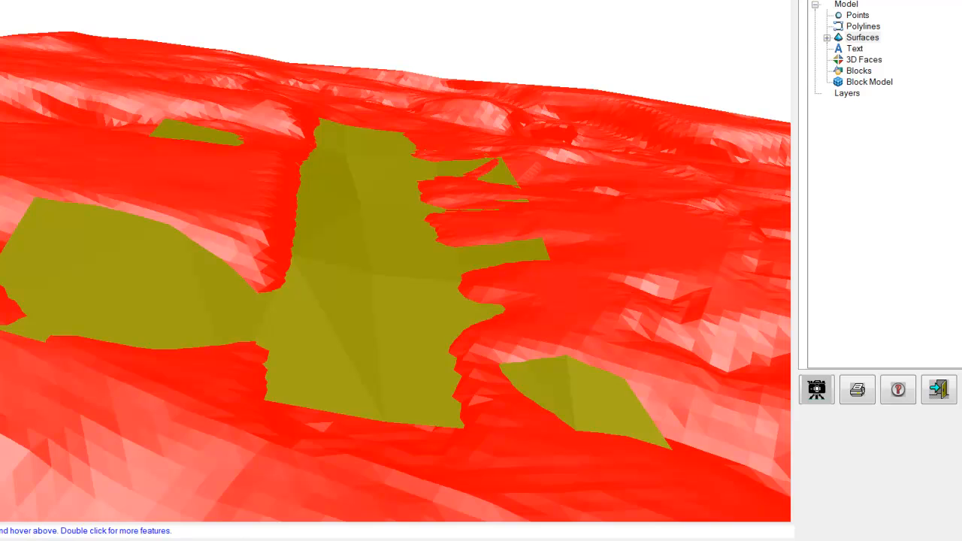
# Move the 3D viewer window fully into view and widen it on both sides for a larger surface display.
pyautogui.moveTo(129, 0); pyautogui.dragTo(498, 2)
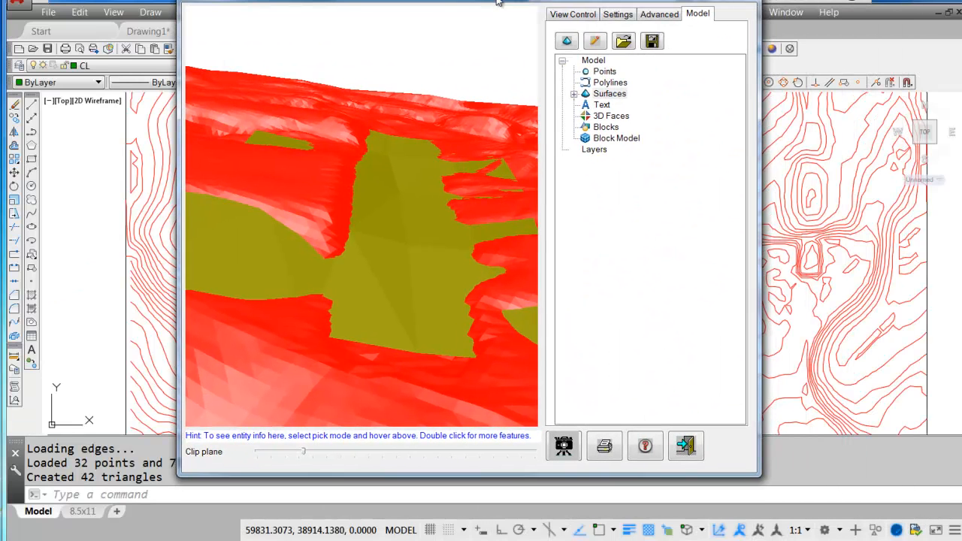
pyautogui.moveTo(182, 206); pyautogui.dragTo(27, 206)
pyautogui.moveTo(761, 302); pyautogui.dragTo(944, 312)
# Cut through both surfaces with the vertical clipping plane at several locations to compare regrade against existing ground, and exit the 3D viewer.
pyautogui.moveTo(210, 452); pyautogui.dragTo(318, 456)
pyautogui.moveTo(424, 188); pyautogui.dragTo(645, 342)
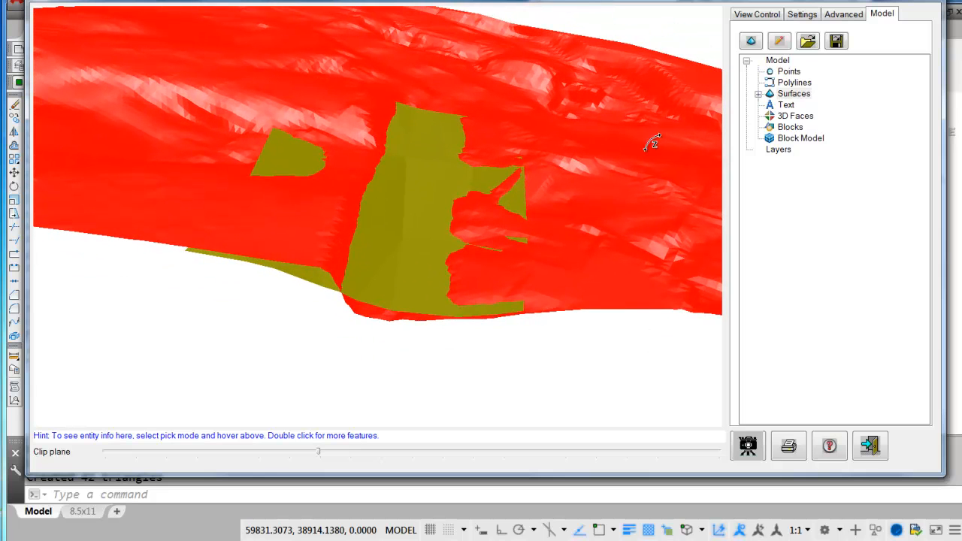
pyautogui.moveTo(615, 331); pyautogui.dragTo(687, 338)
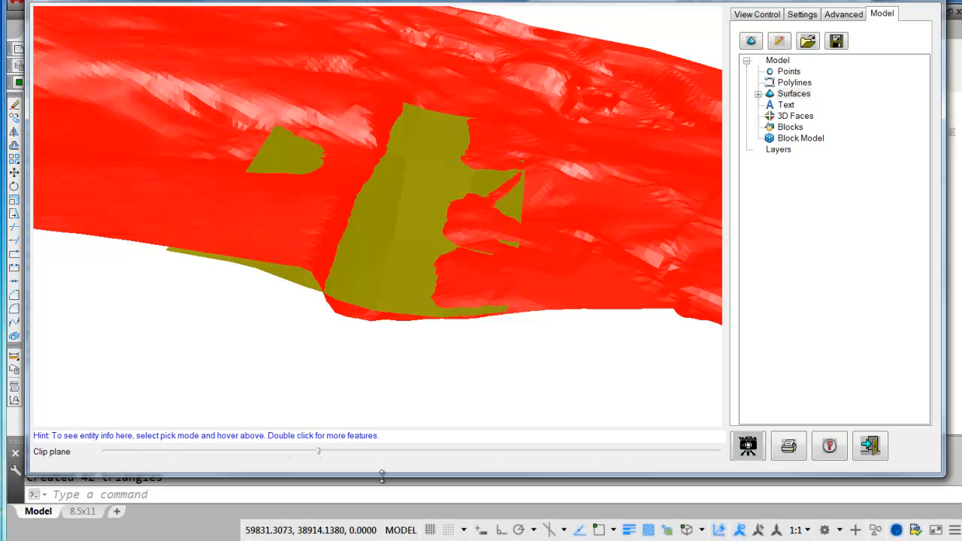
pyautogui.click(323, 454)
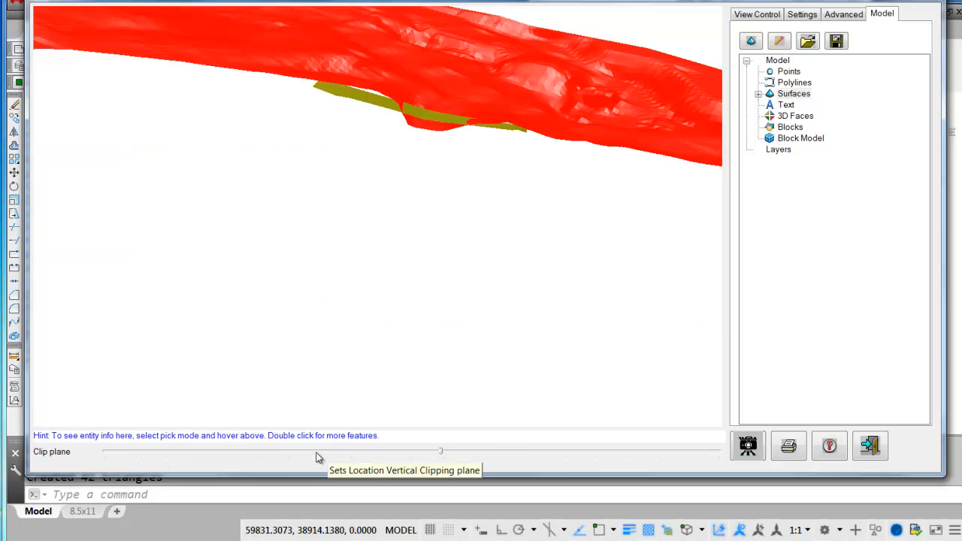
pyautogui.moveTo(442, 457); pyautogui.dragTo(252, 454)
pyautogui.moveTo(430, 373); pyautogui.dragTo(305, 255)
pyautogui.moveTo(662, 370); pyautogui.dragTo(446, 258)
pyautogui.click(872, 447)
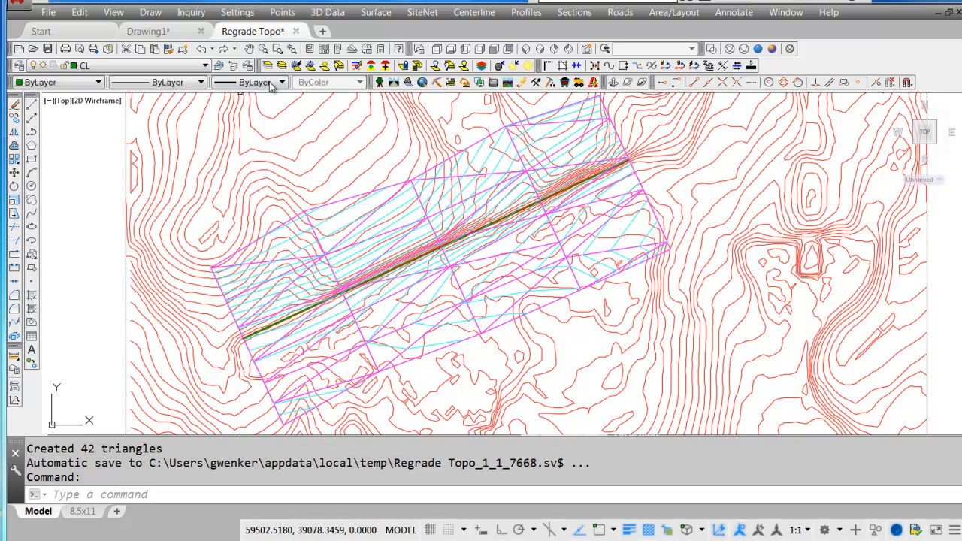
# Freeze the TRI_FACE layer by picking a 3D face of the regrade triangulation, and turn selection cycling off.
pyautogui.click(297, 66)
pyautogui.click(346, 203)
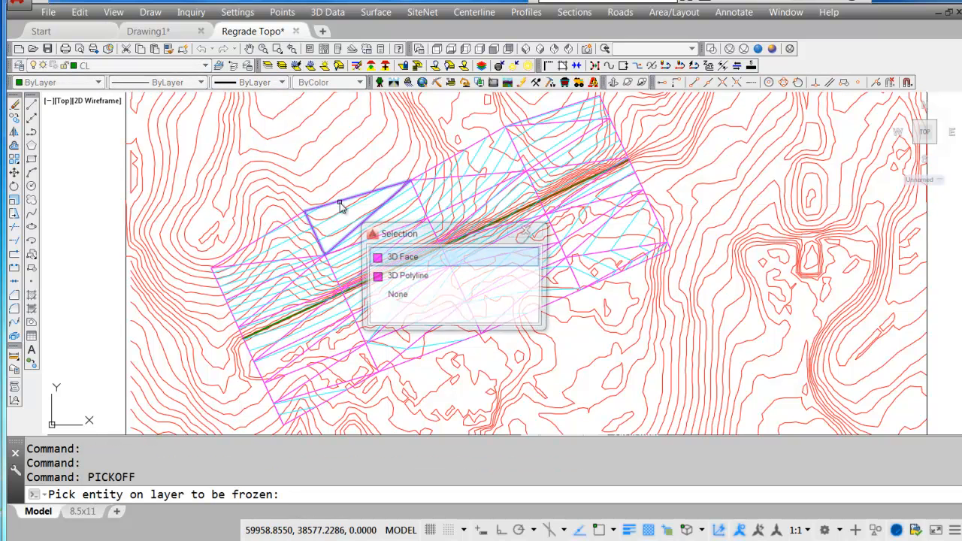
pyautogui.click(415, 259)
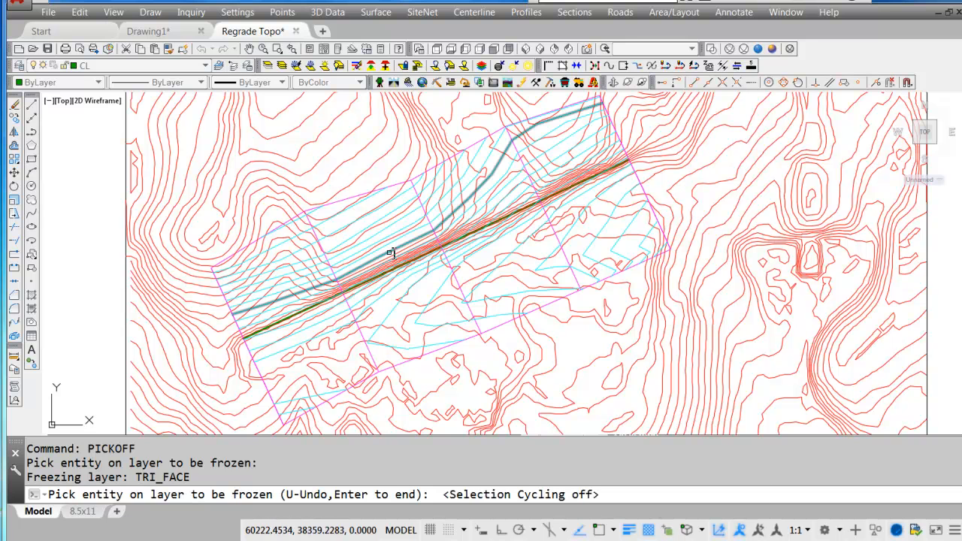
pyautogui.press('Return')
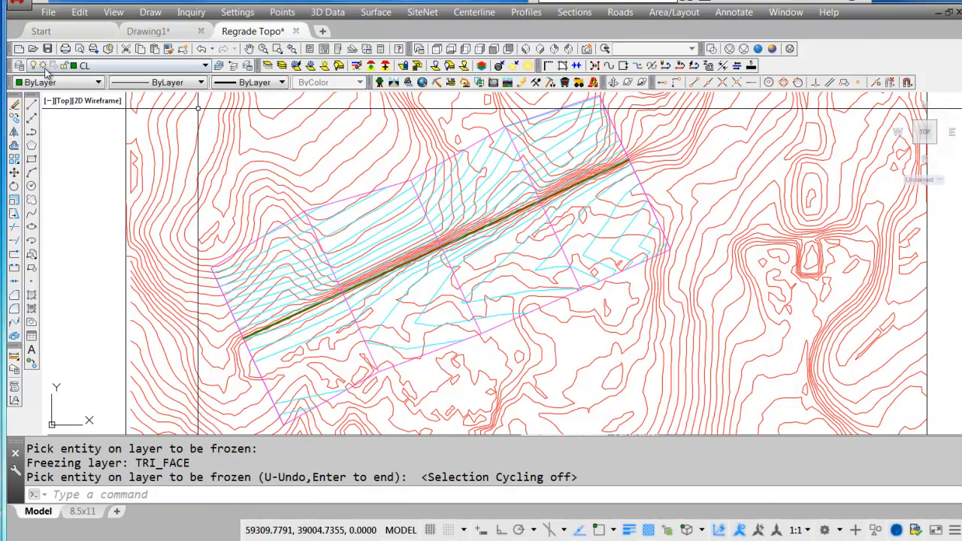
# Change the color of the CTR Regrade layer to blue in the layer properties.
pyautogui.click(21, 66)
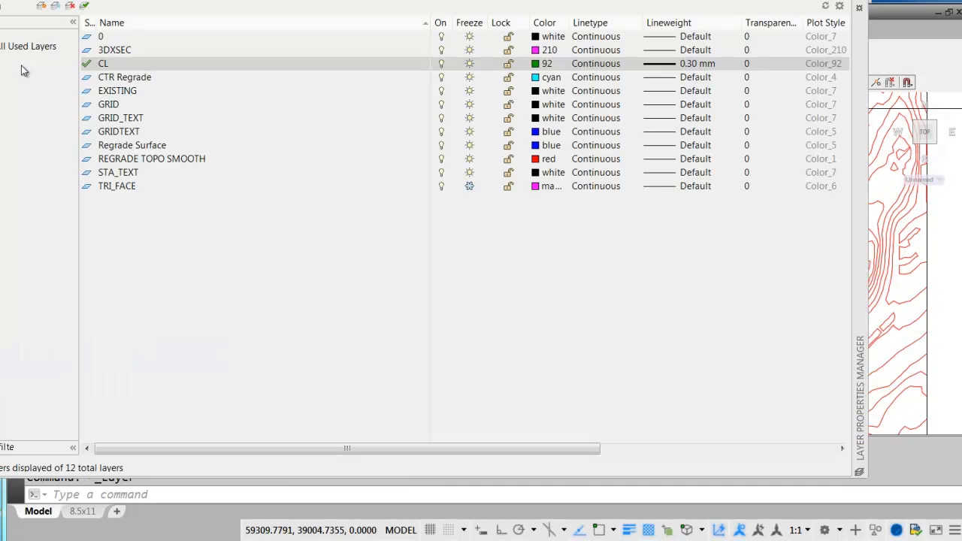
pyautogui.click(540, 78)
pyautogui.click(125, 247)
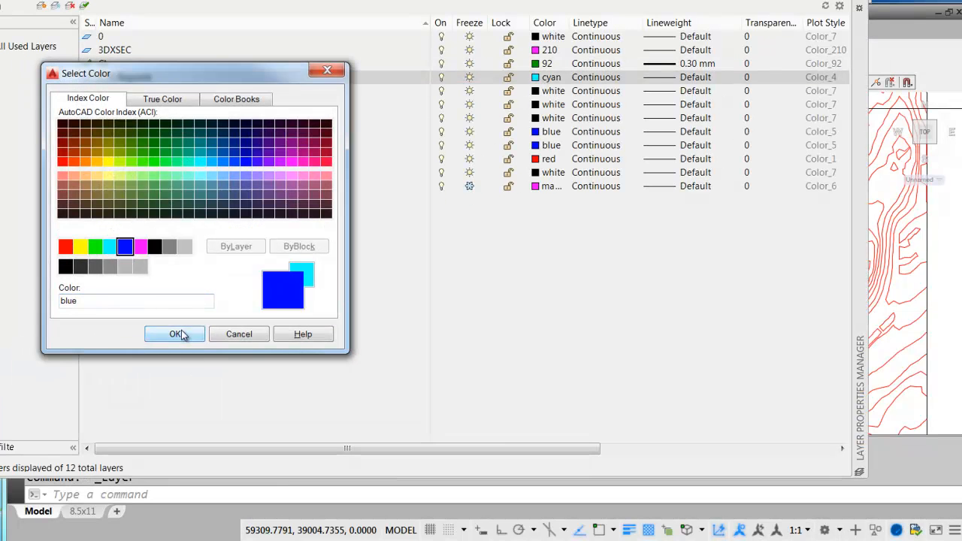
pyautogui.click(178, 335)
pyautogui.click(859, 2)
# Copy the regrade's outer 3D polyline to a new layer named Perimeter.
pyautogui.moveTo(430, 272); pyautogui.dragTo(472, 242, button='middle')
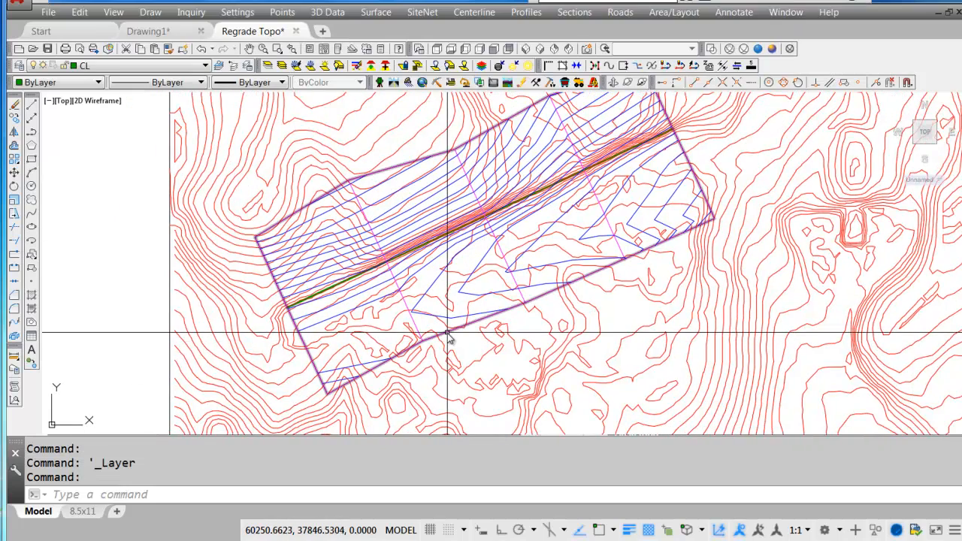
pyautogui.click(447, 332)
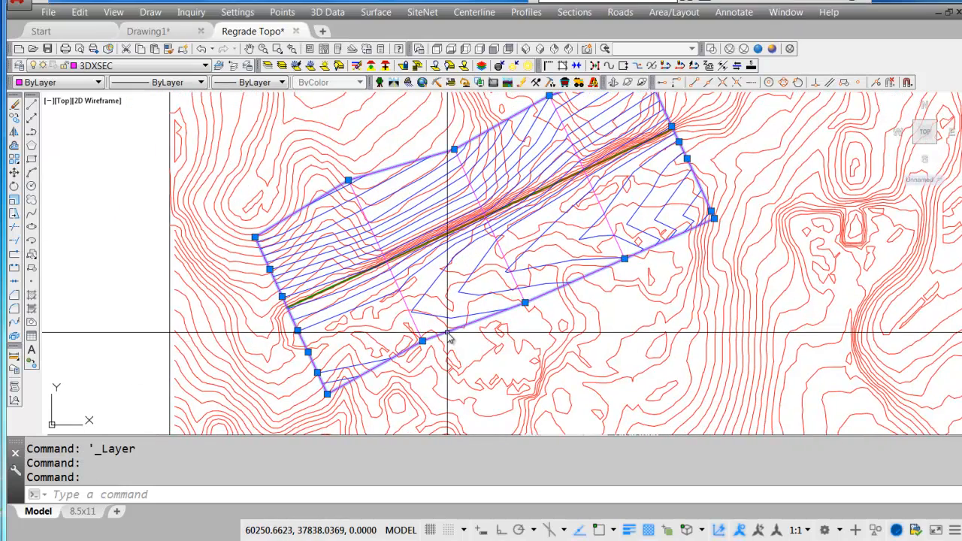
pyautogui.moveTo(496, 284); pyautogui.dragTo(489, 323, button='middle')
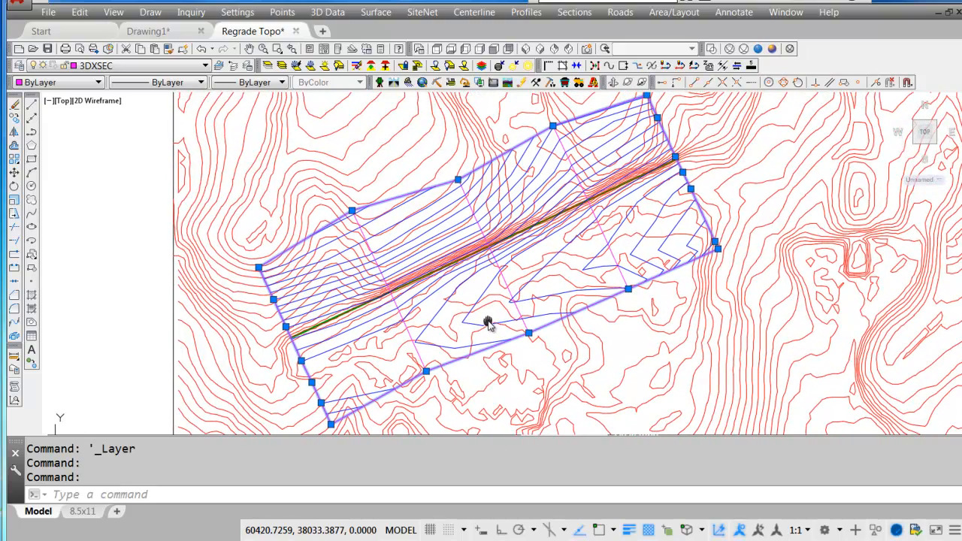
pyautogui.click(81, 13)
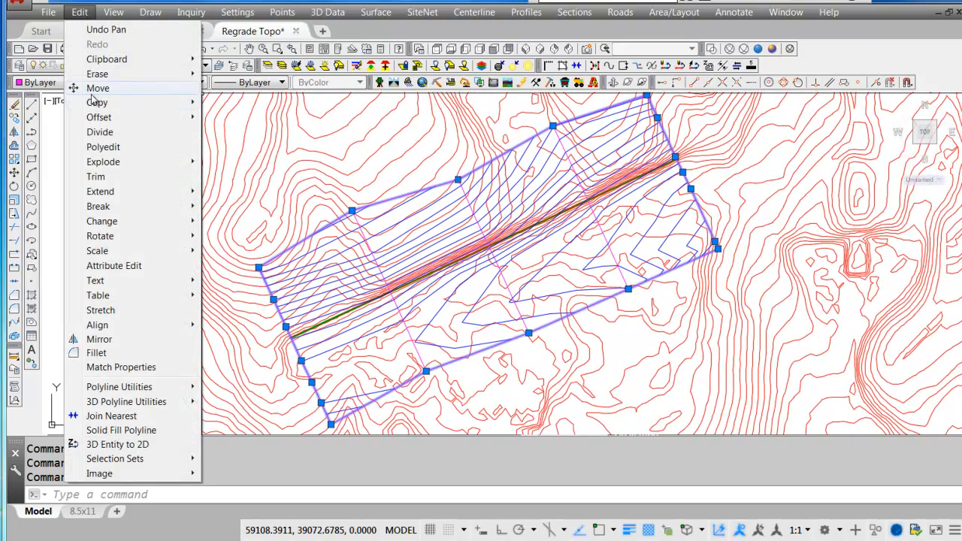
pyautogui.moveTo(93, 106)
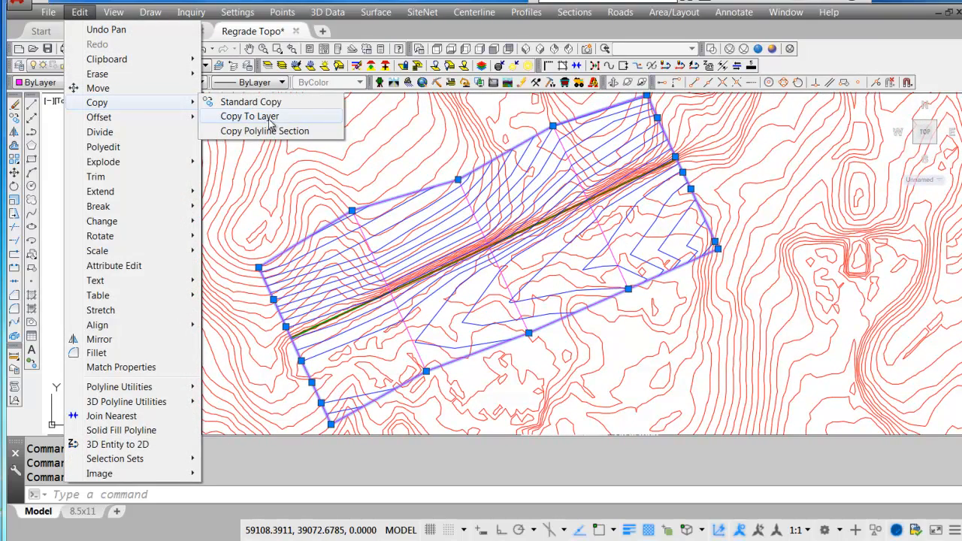
pyautogui.click(269, 118)
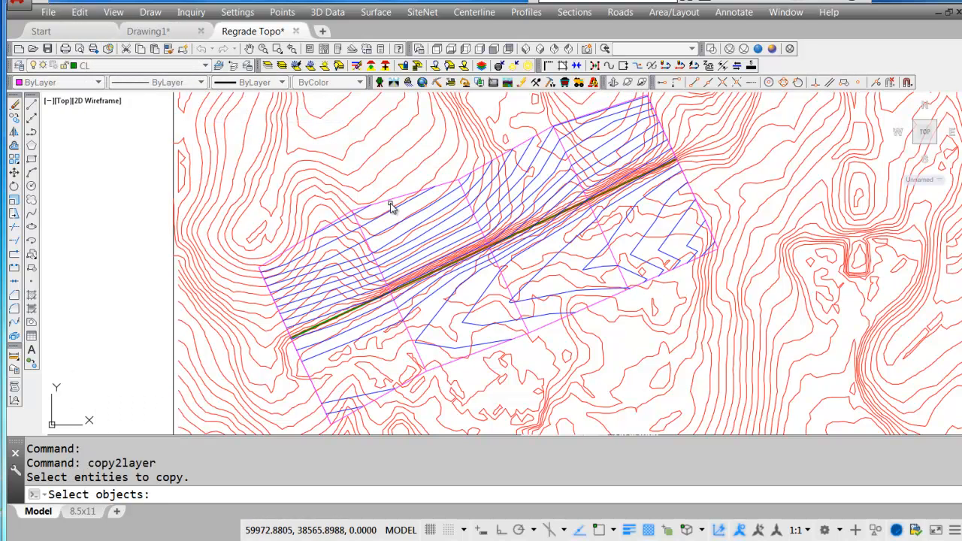
pyautogui.click(391, 204)
pyautogui.press('Return')
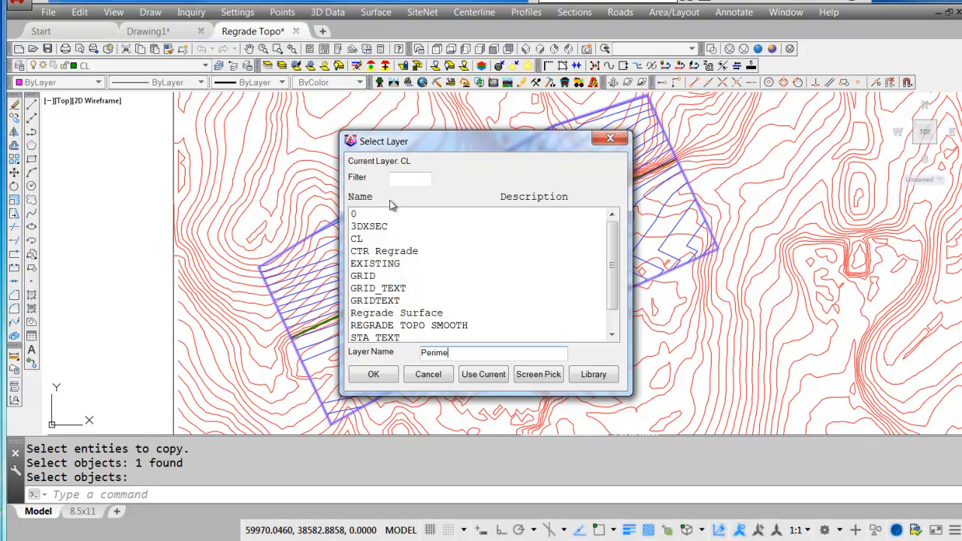
pyautogui.click(375, 374)
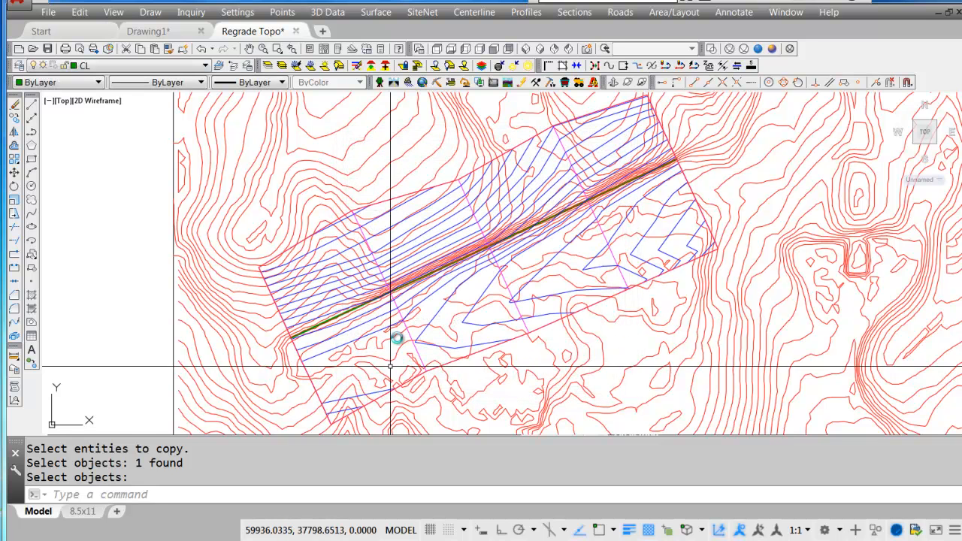
# Freeze the 3DXSEC layer by selecting a cross-section line, and check the layer of the remaining perimeter polyline.
pyautogui.click(309, 69)
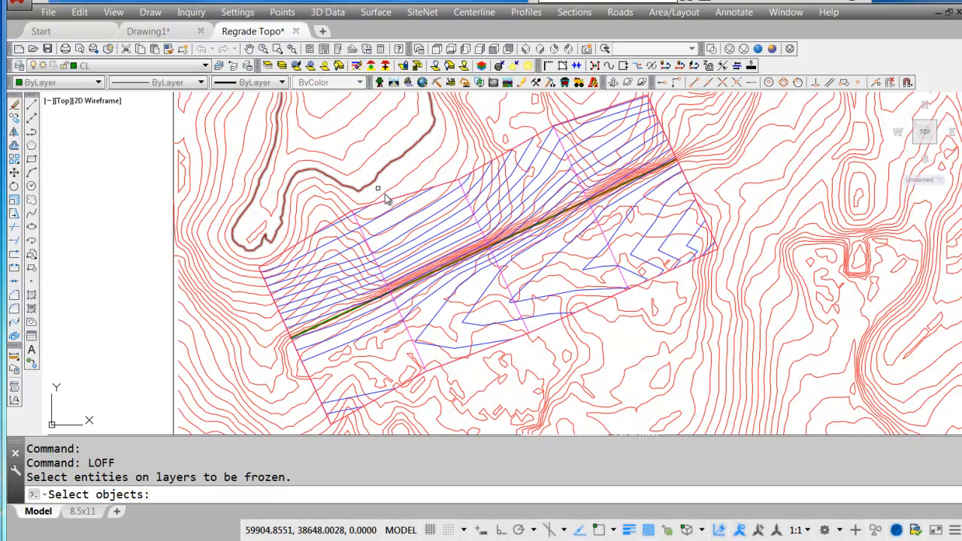
pyautogui.click(397, 307)
pyautogui.press('Return')
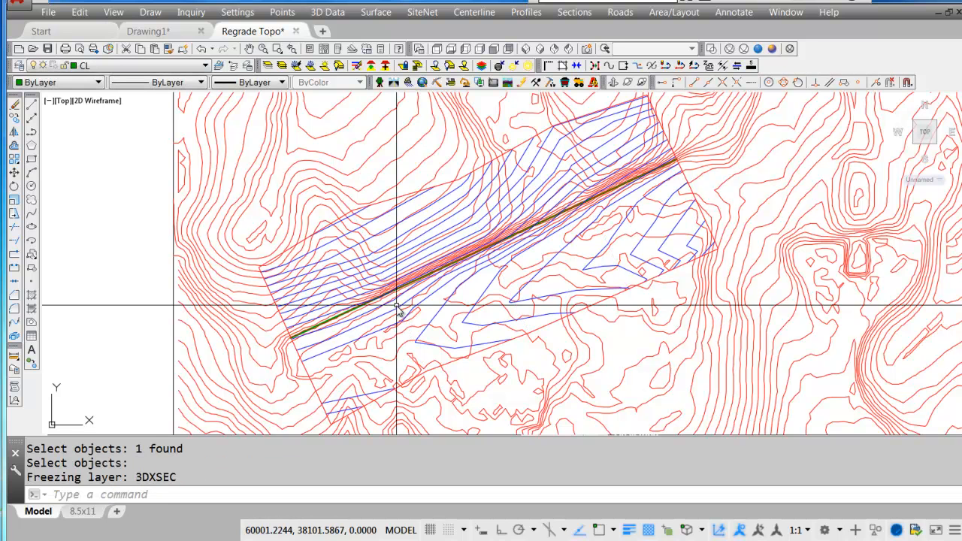
pyautogui.click(501, 343)
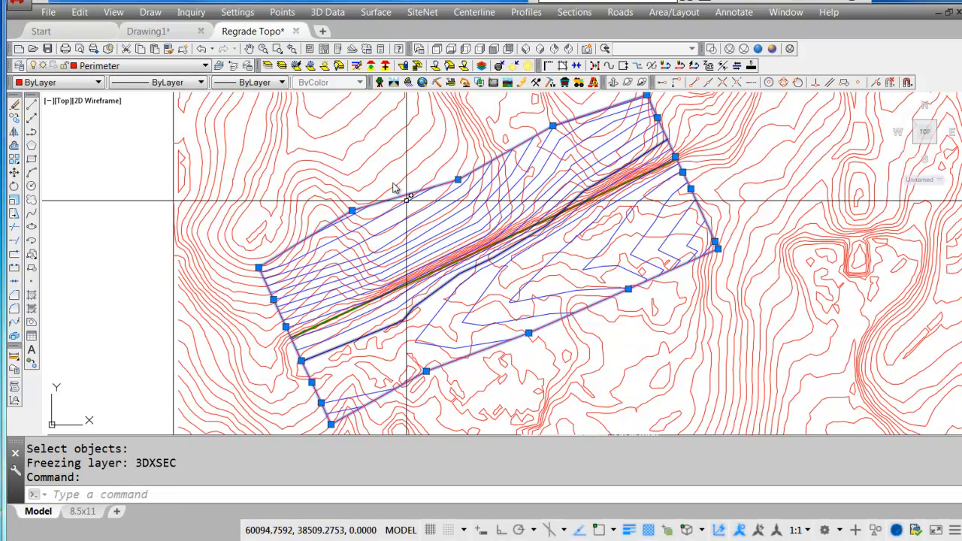
# Freeze the CTR Regrade and CL layers by picking a blue regrade contour and the green centerline.
pyautogui.click(295, 66)
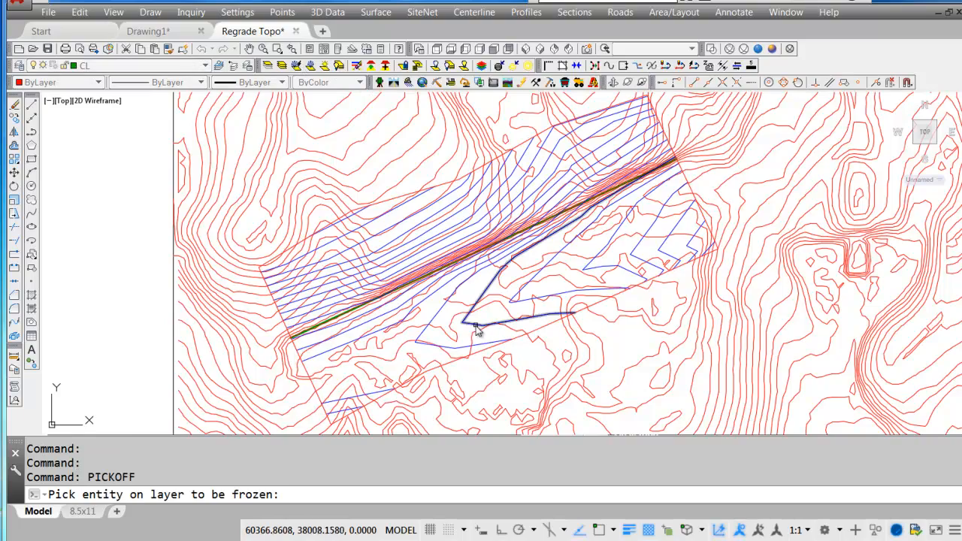
pyautogui.click(475, 327)
pyautogui.scroll(5, 349, 327)
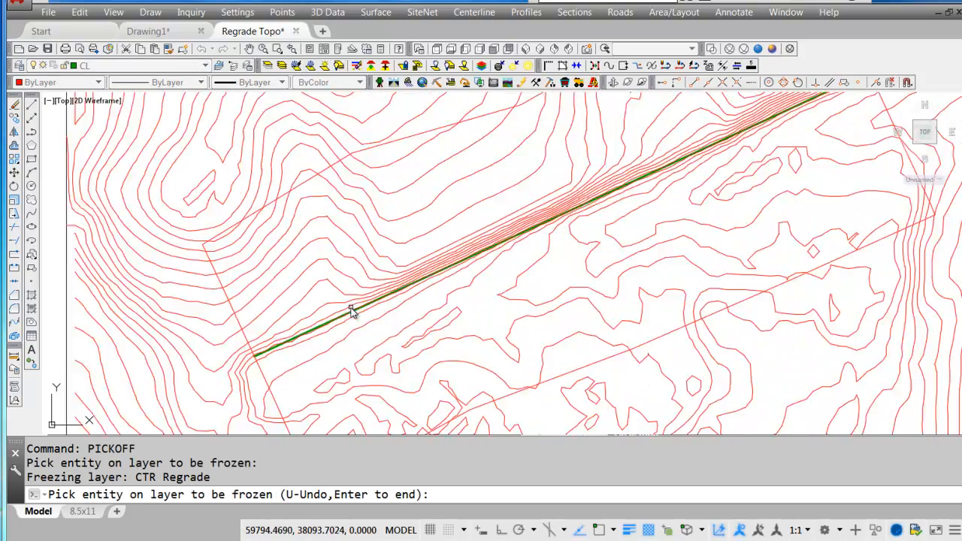
pyautogui.click(350, 327)
pyautogui.scroll(-6, 366, 338)
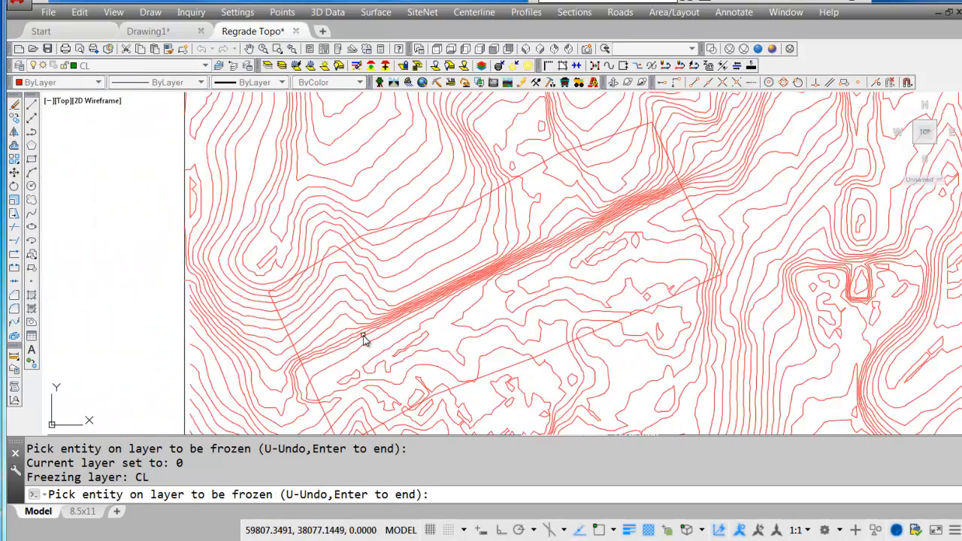
pyautogui.moveTo(474, 324); pyautogui.dragTo(475, 279, button='middle')
pyautogui.press('Escape')
pyautogui.scroll(5, 475, 277)
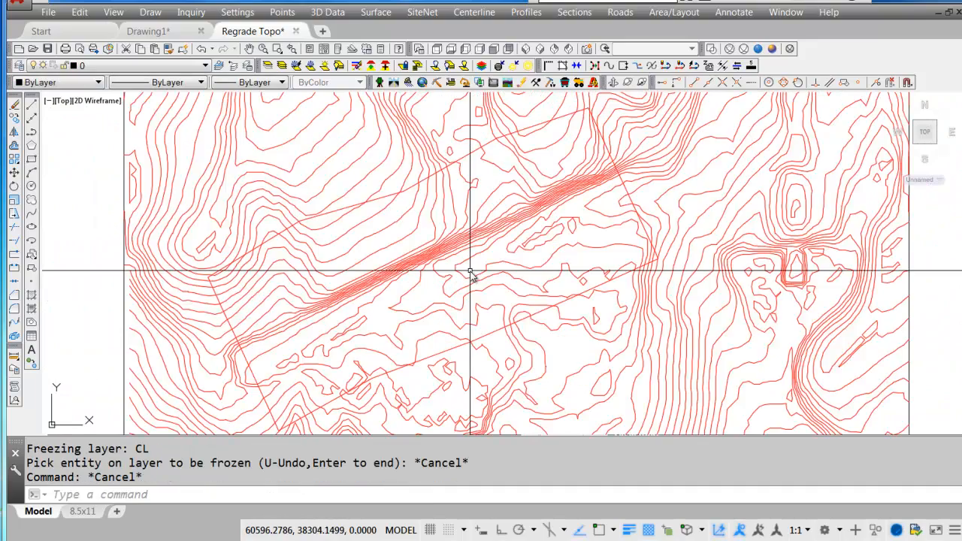
pyautogui.moveTo(364, 320); pyautogui.dragTo(370, 310, button='middle')
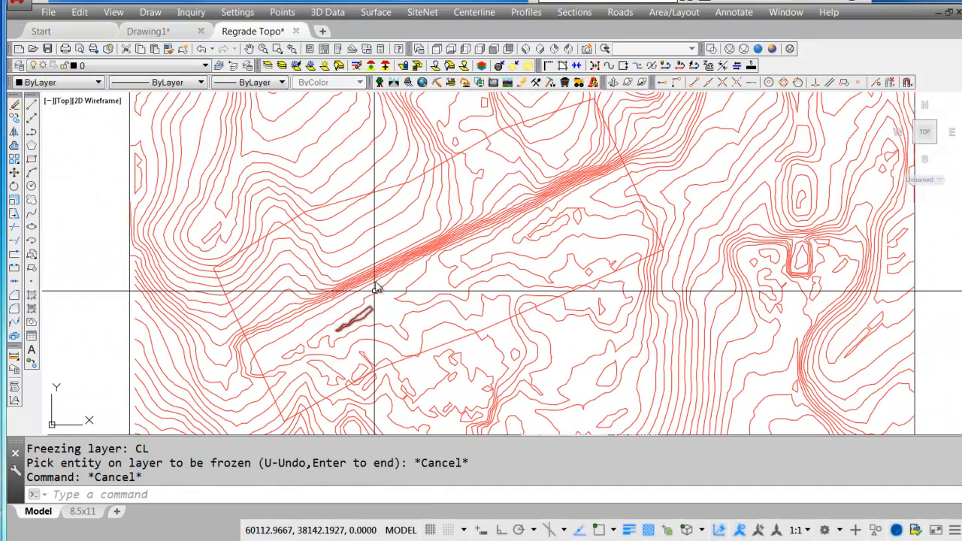
pyautogui.click(80, 14)
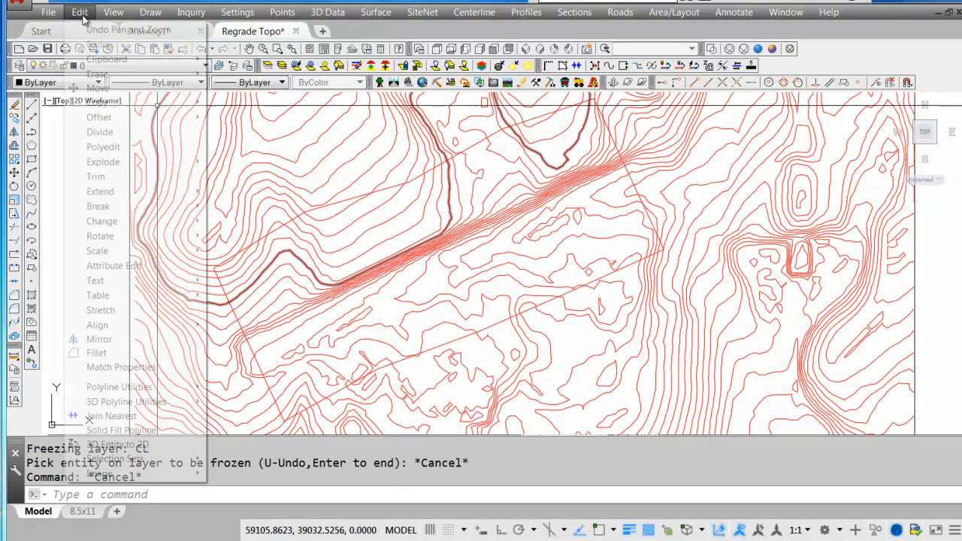
pyautogui.moveTo(105, 74)
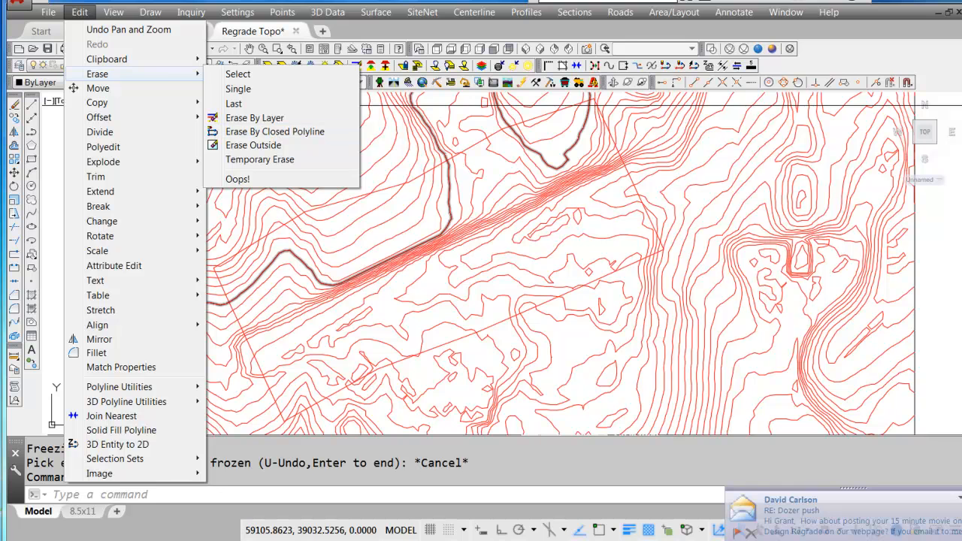
pyautogui.click(961, 497)
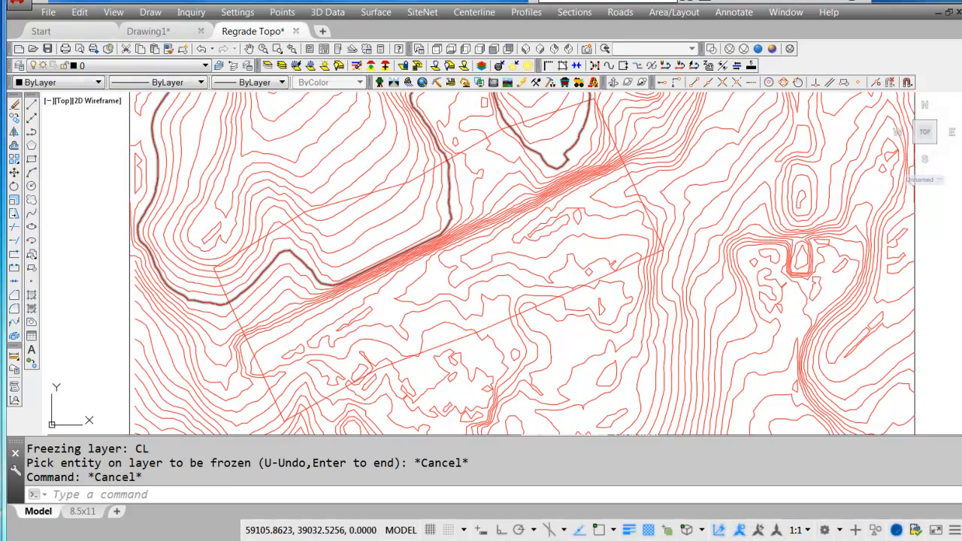
# Break the existing contours by crossing polyline, using the regrade perimeter as the clip edge and selecting the contours across the site.
pyautogui.click(48, 12)
pyautogui.moveTo(80, 12)
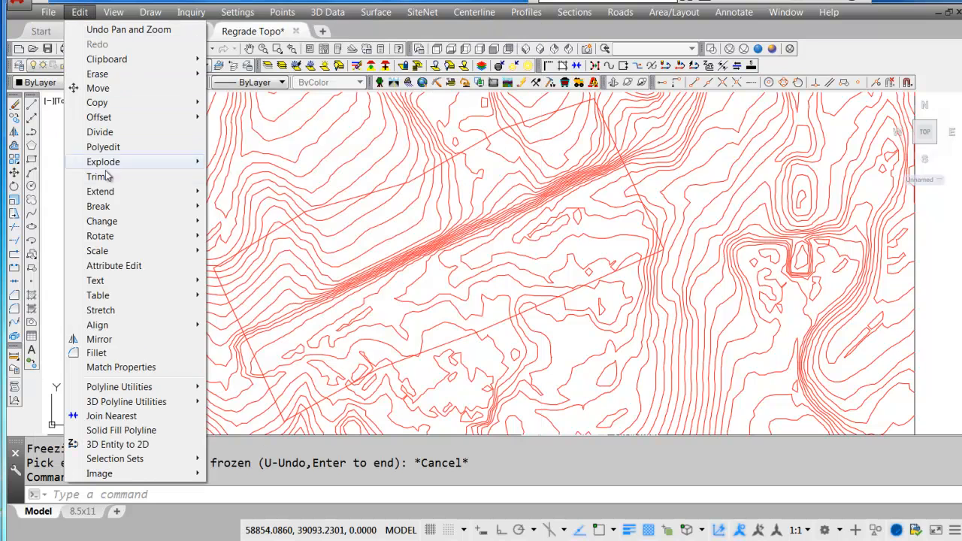
pyautogui.moveTo(105, 206)
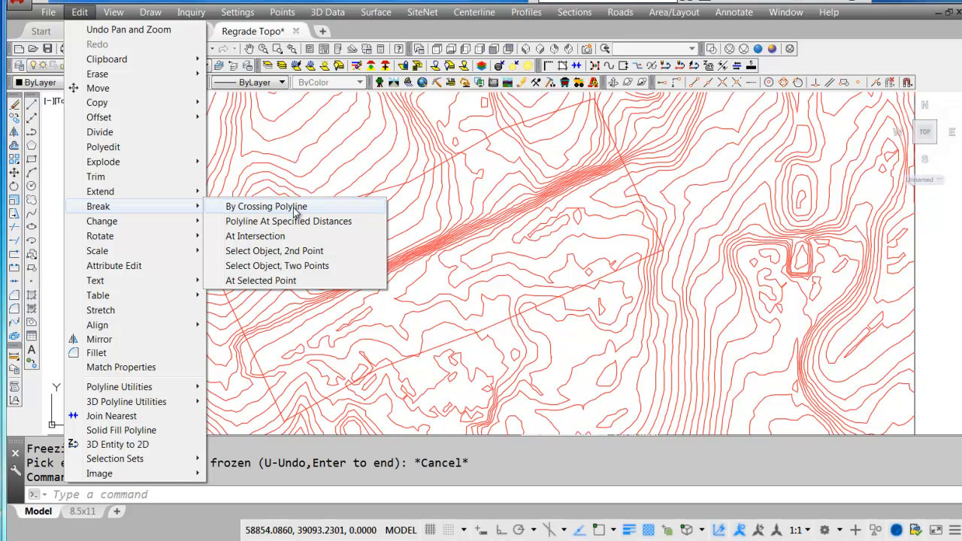
pyautogui.click(295, 212)
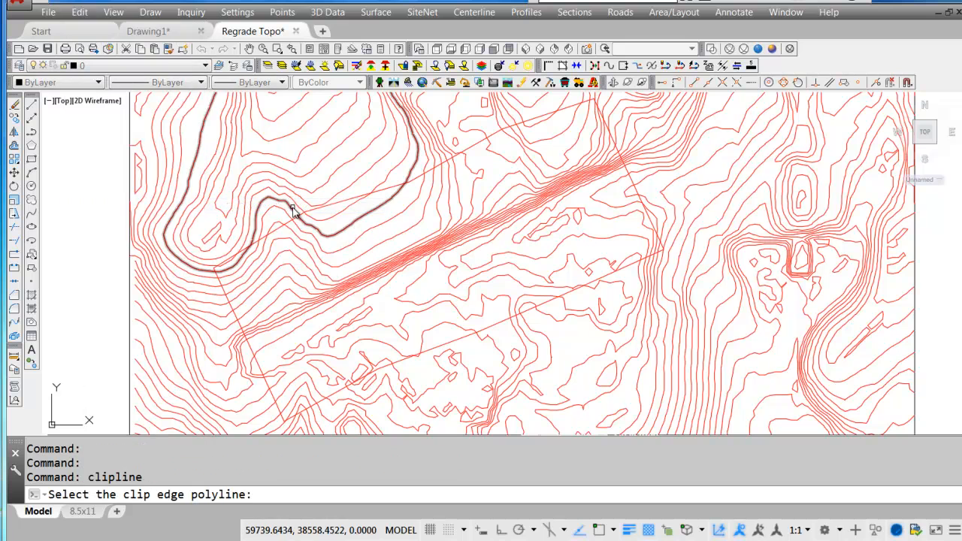
pyautogui.click(332, 208)
pyautogui.press('Return')
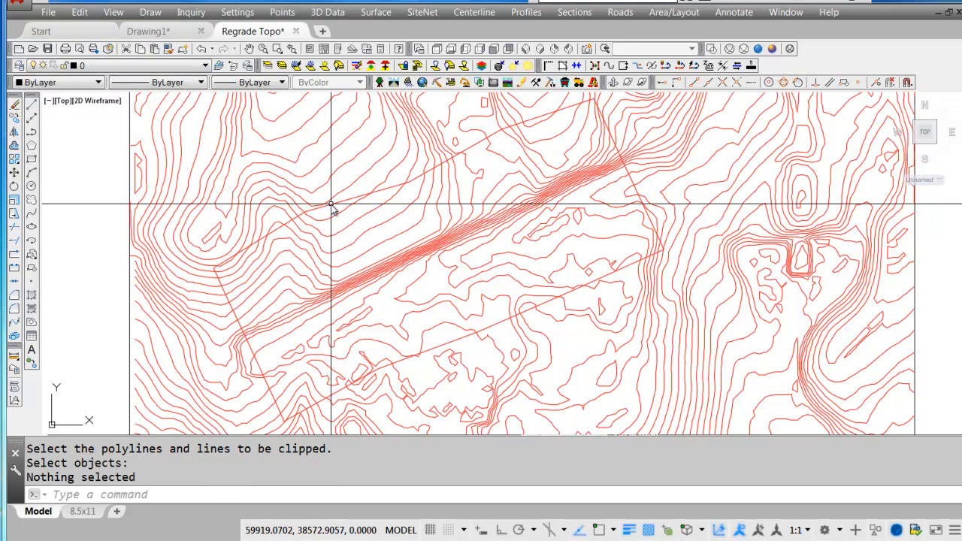
pyautogui.press('Return')
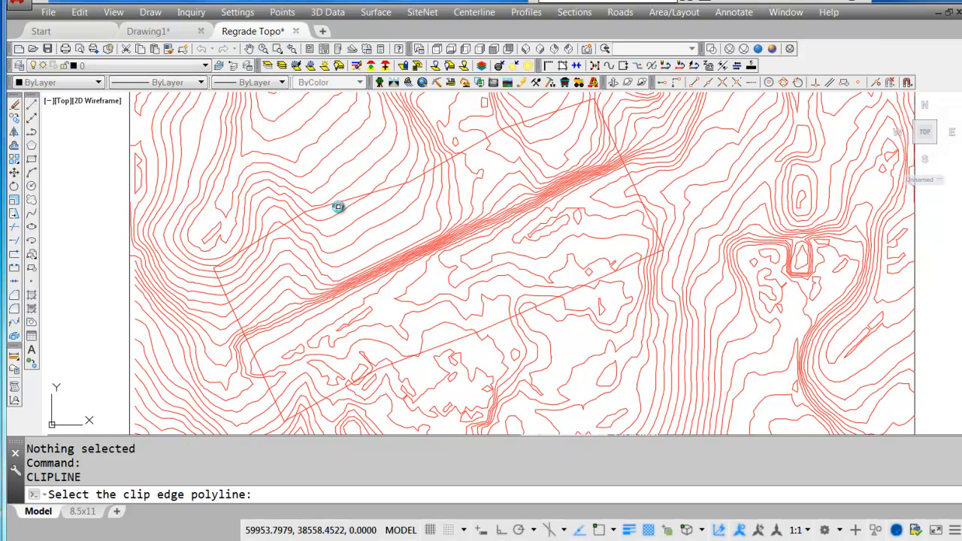
pyautogui.click(335, 208)
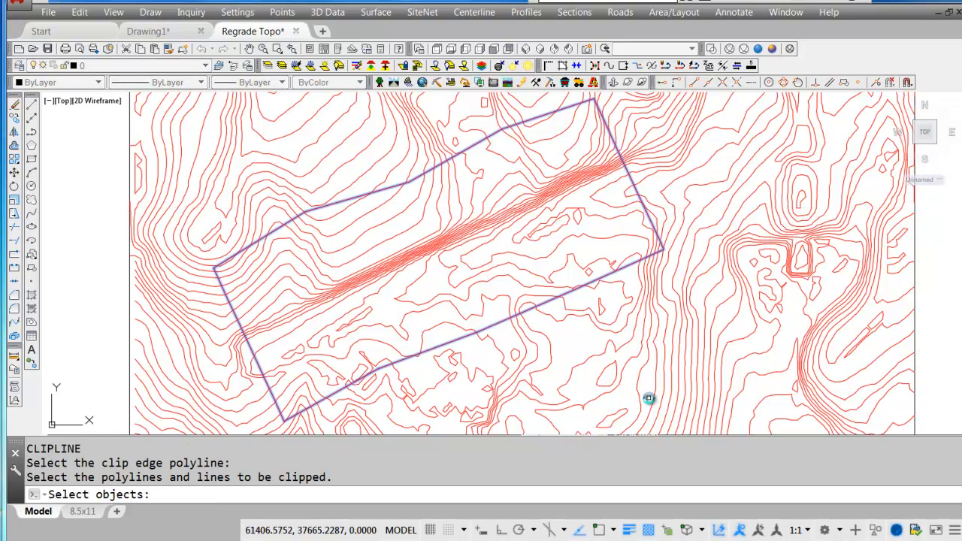
pyautogui.click(652, 399)
pyautogui.click(742, 432)
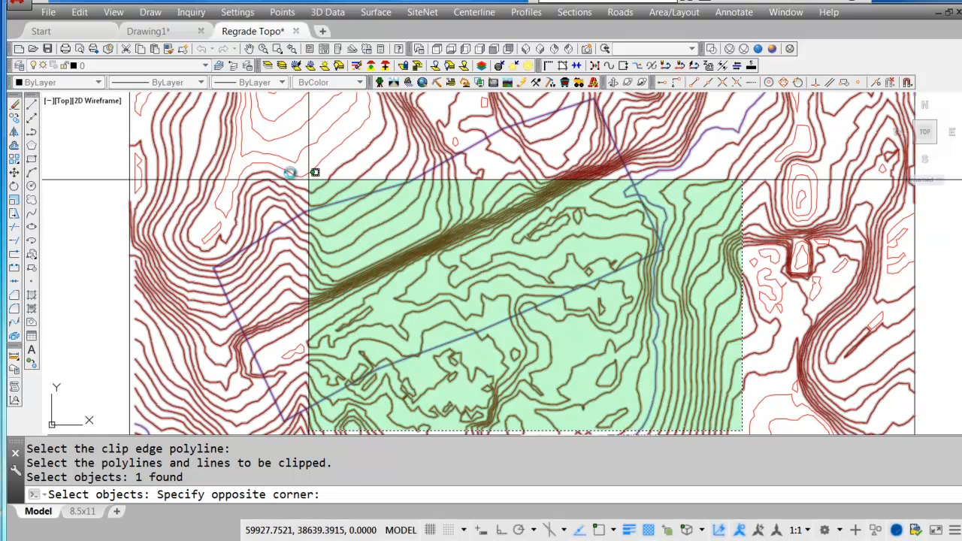
pyautogui.click(149, 97)
pyautogui.press('Return')
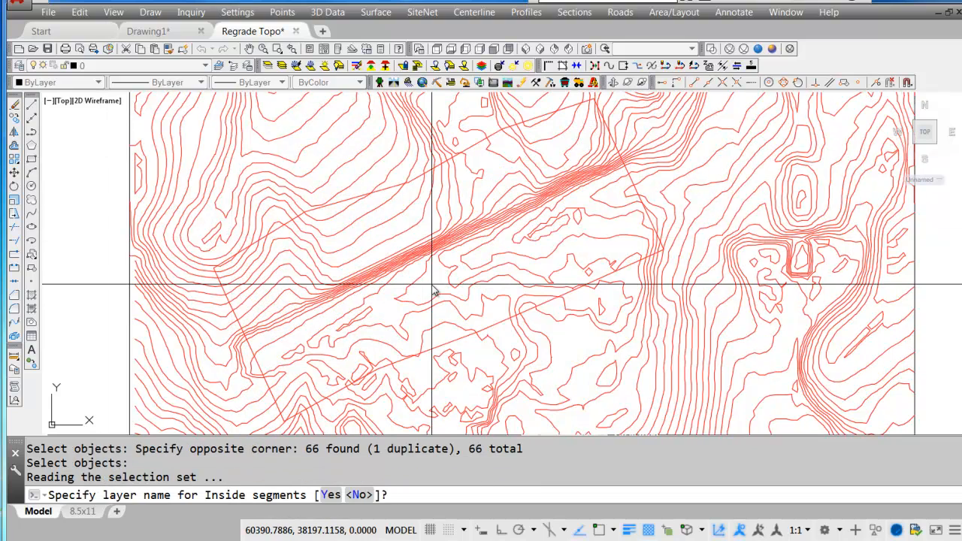
# Place the inside segments on a layer named Trimmed Contours and specify no layer name for the outside segments.
pyautogui.write('y')
pyautogui.press('Return')
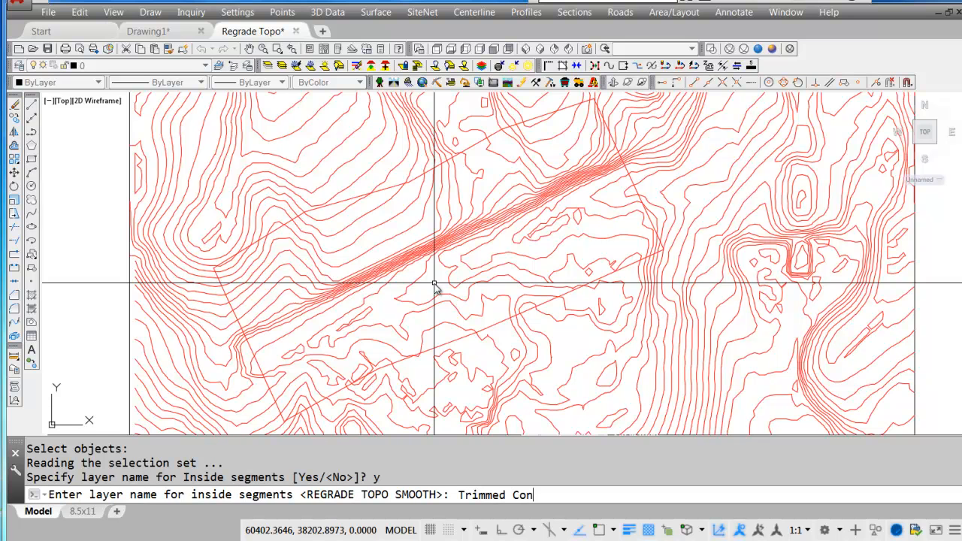
pyautogui.write('Trimmed Contours')
pyautogui.press('Return')
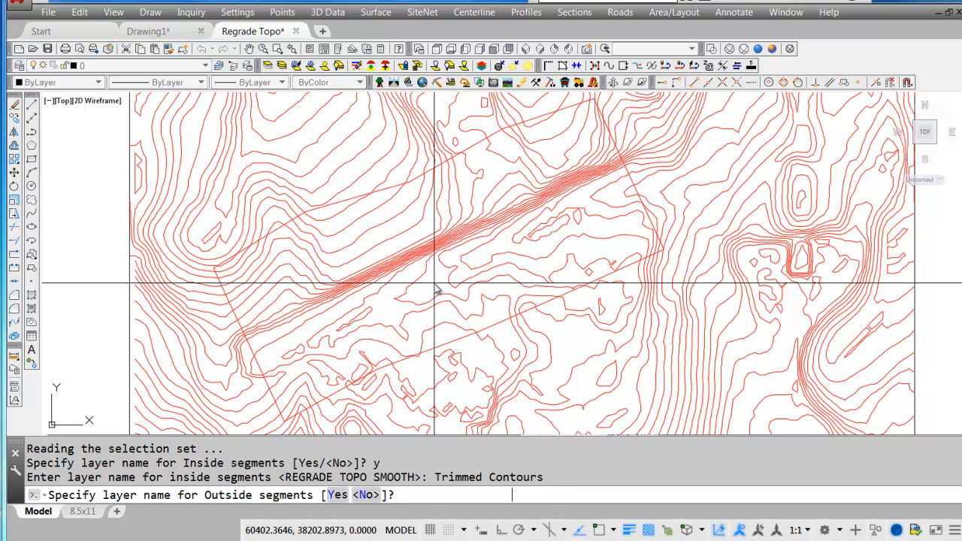
pyautogui.press('Return')
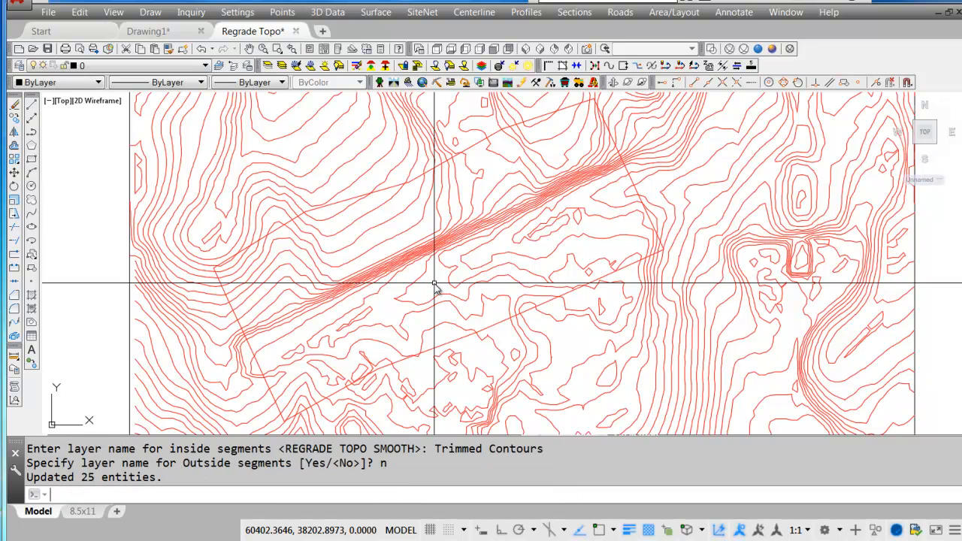
# Freeze the Trimmed Contours layer by picking a clipped contour inside the perimeter, and thaw the CTR Regrade layer.
pyautogui.click(434, 250)
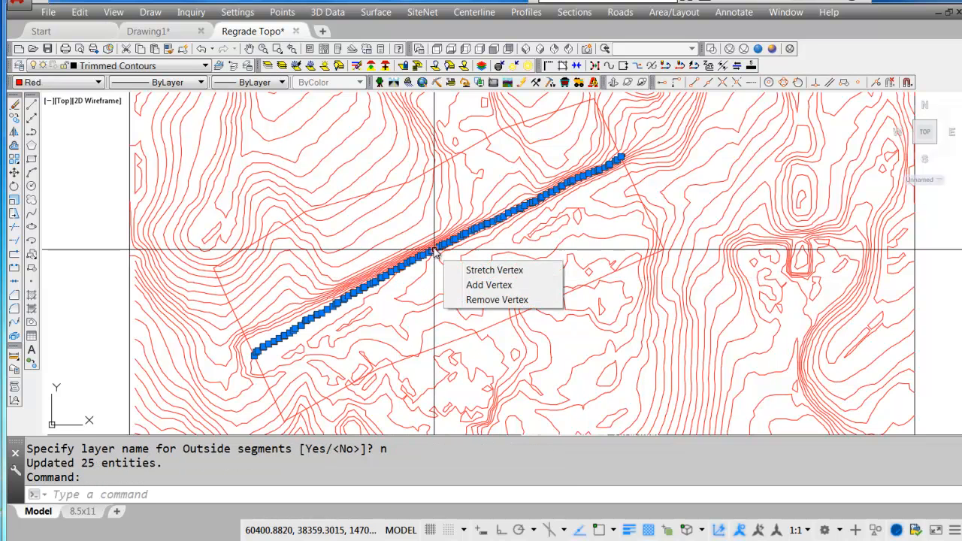
pyautogui.click(424, 218)
pyautogui.click(298, 65)
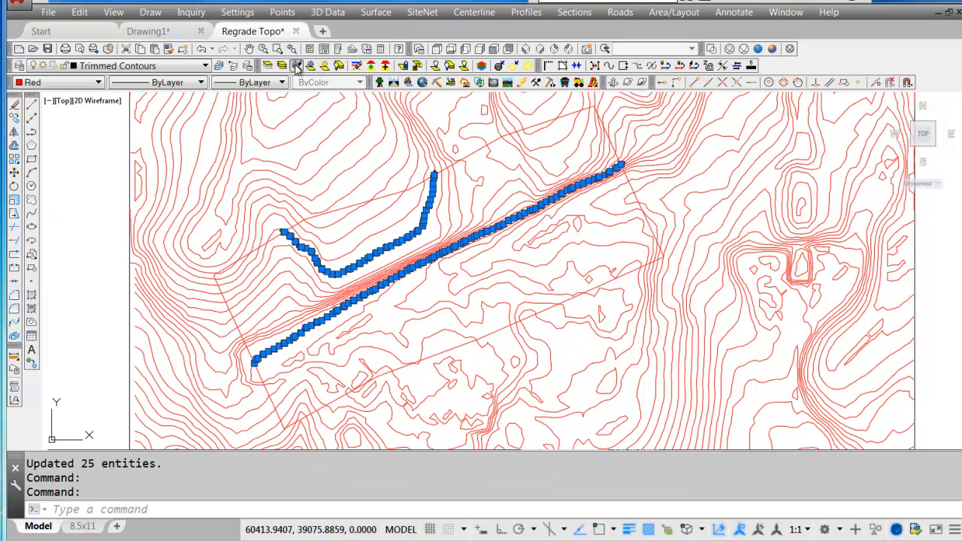
pyautogui.click(406, 238)
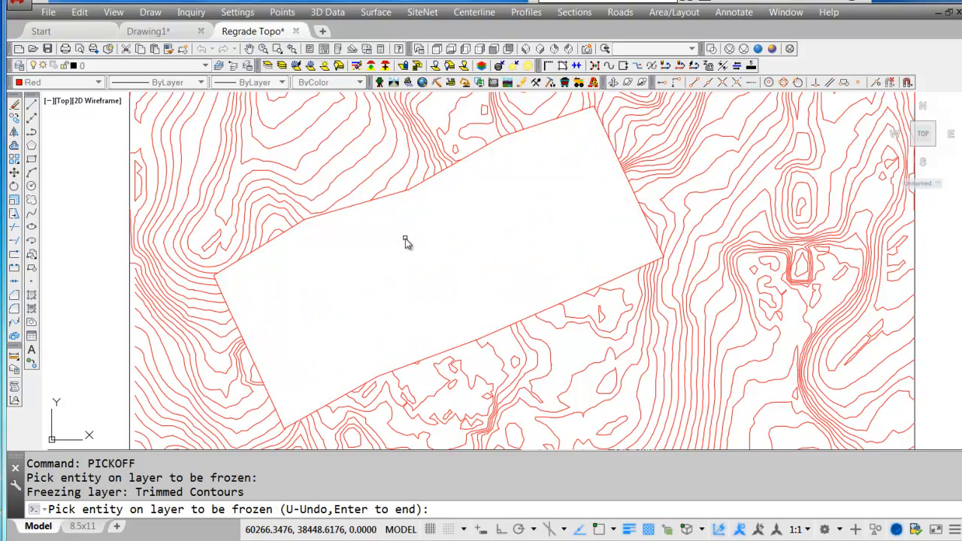
pyautogui.press('Return')
pyautogui.click(205, 66)
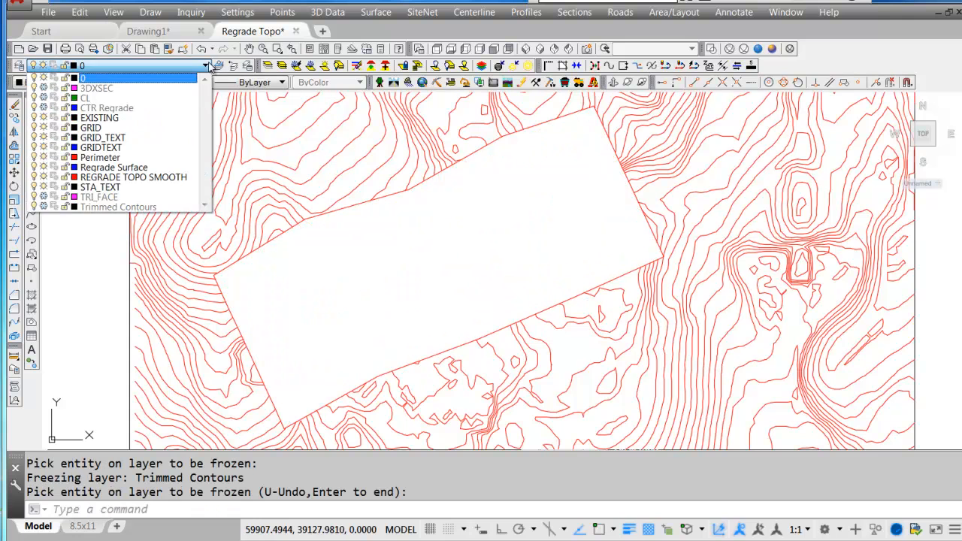
pyautogui.click(43, 108)
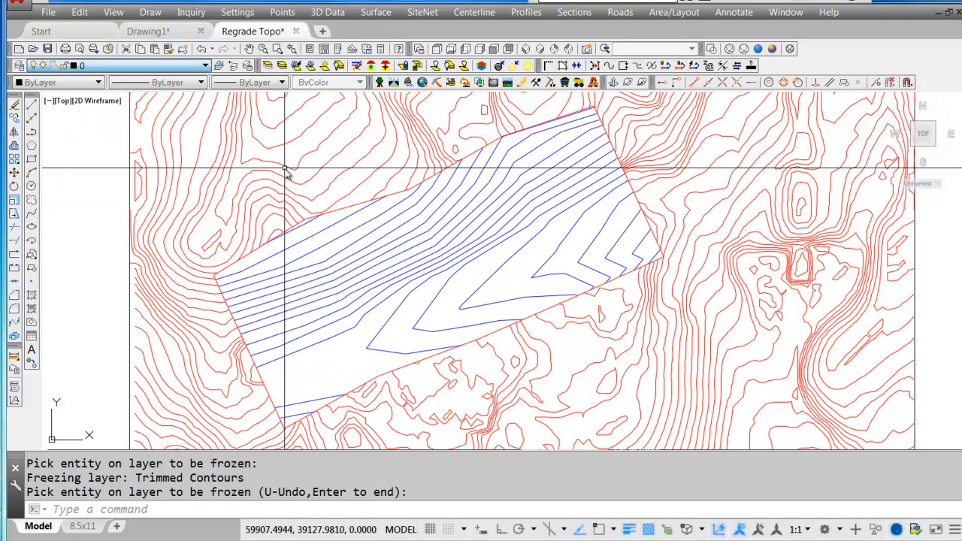
# Orbit the model in 3D to examine how the regrade contours meet the surrounding existing contours.
pyautogui.moveTo(579, 361); pyautogui.dragTo(575, 361, button='middle')
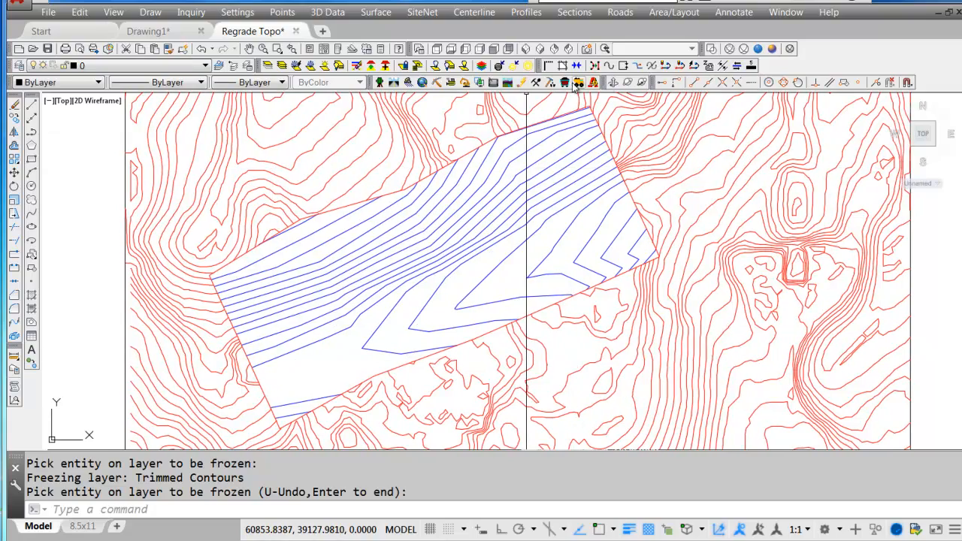
pyautogui.moveTo(517, 401); pyautogui.dragTo(381, 305)
pyautogui.rightClick(380, 305)
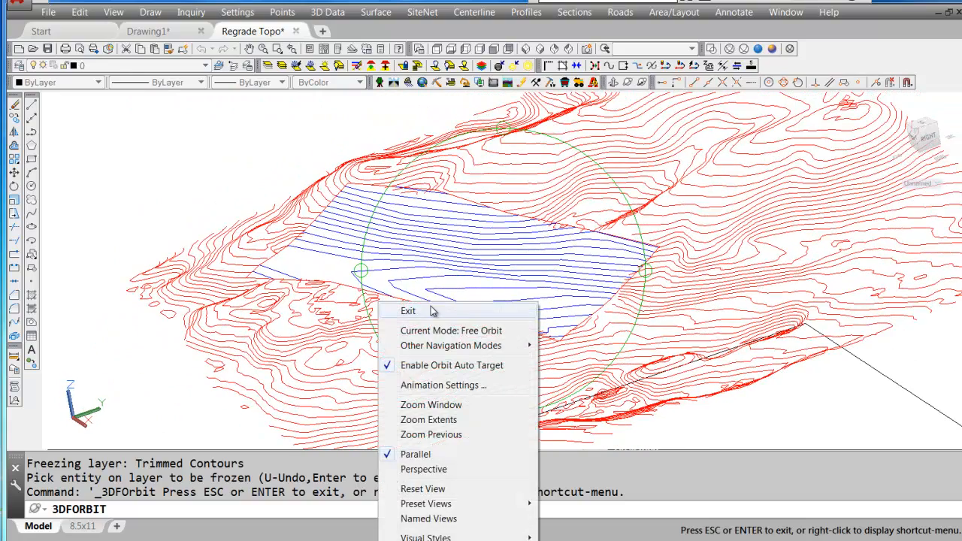
pyautogui.click(430, 311)
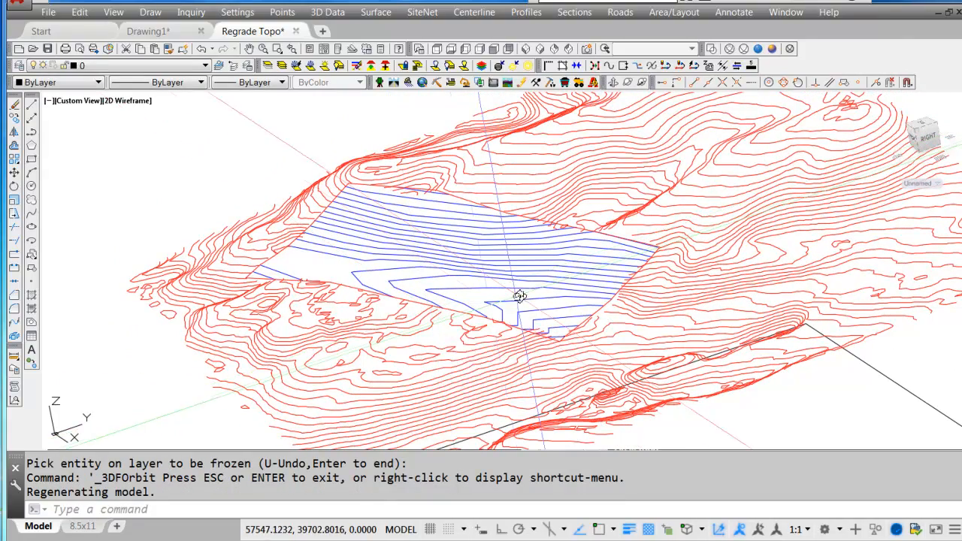